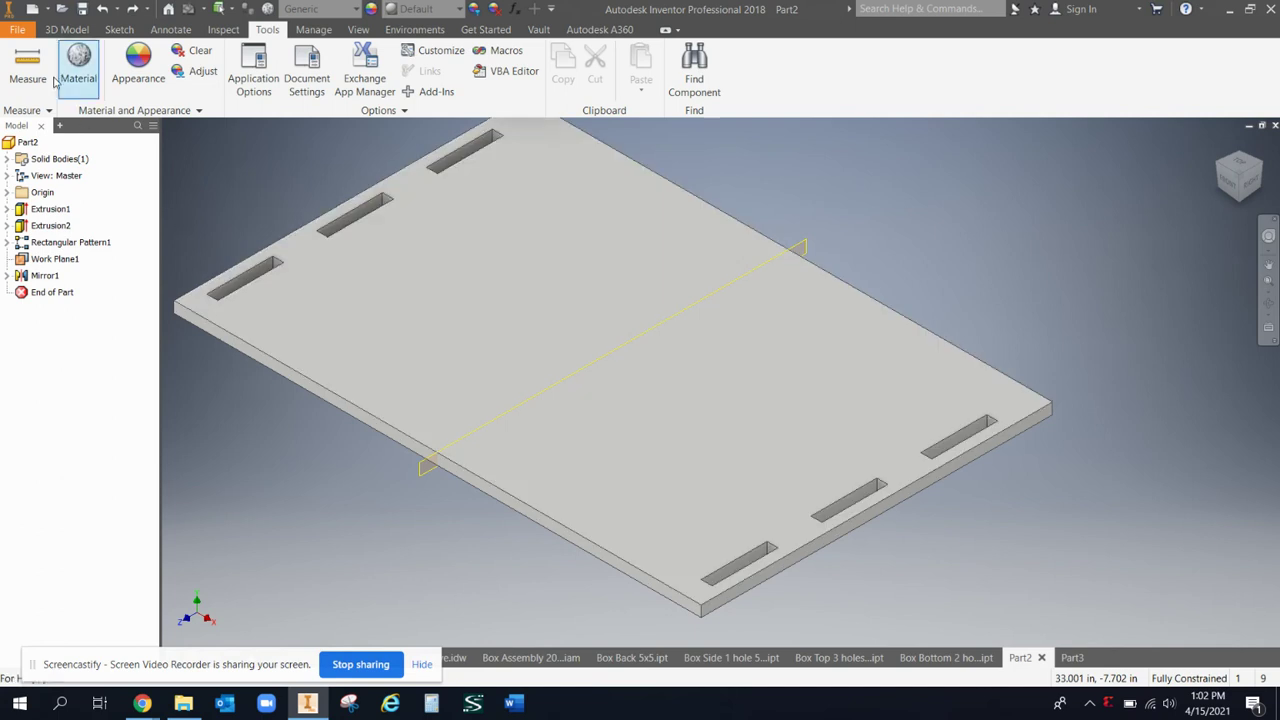
Step: Measure an end slot's length, the spacing to the neighbouring slot and the slot's distance from the board's short edge in Part2
{"action": "left_click", "coordinate": [27, 62]}
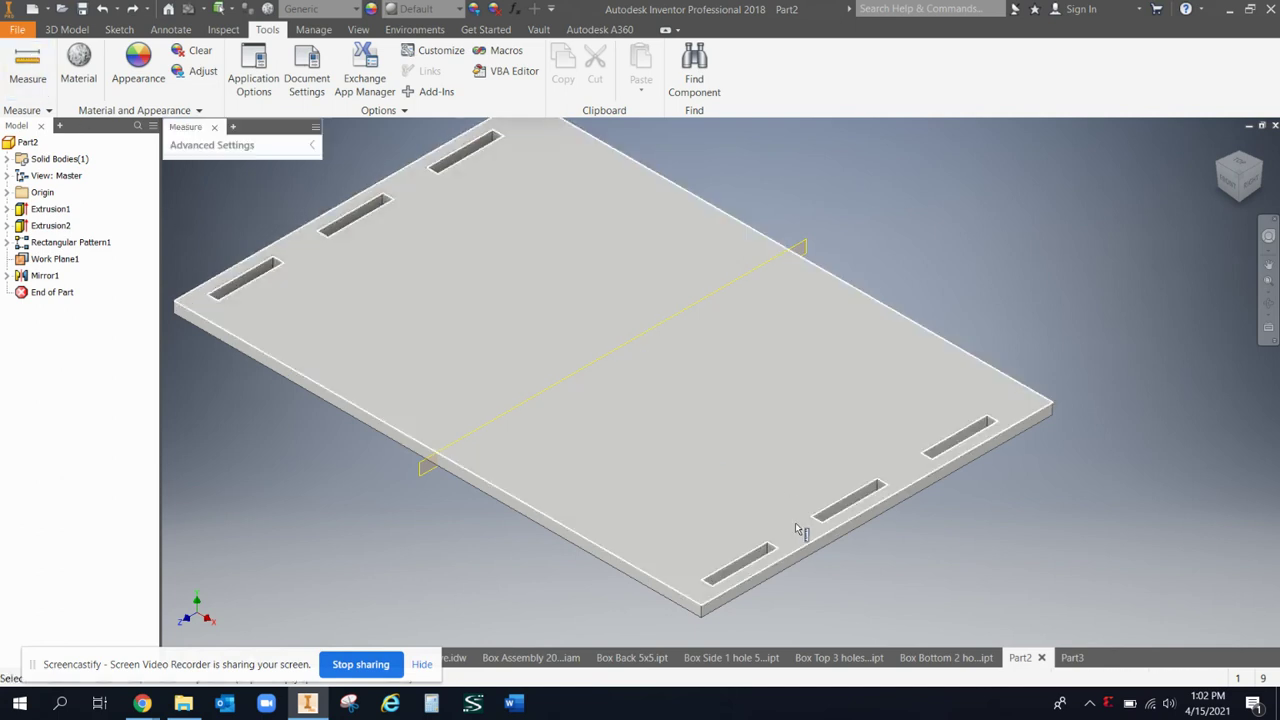
{"action": "left_click", "coordinate": [759, 566]}
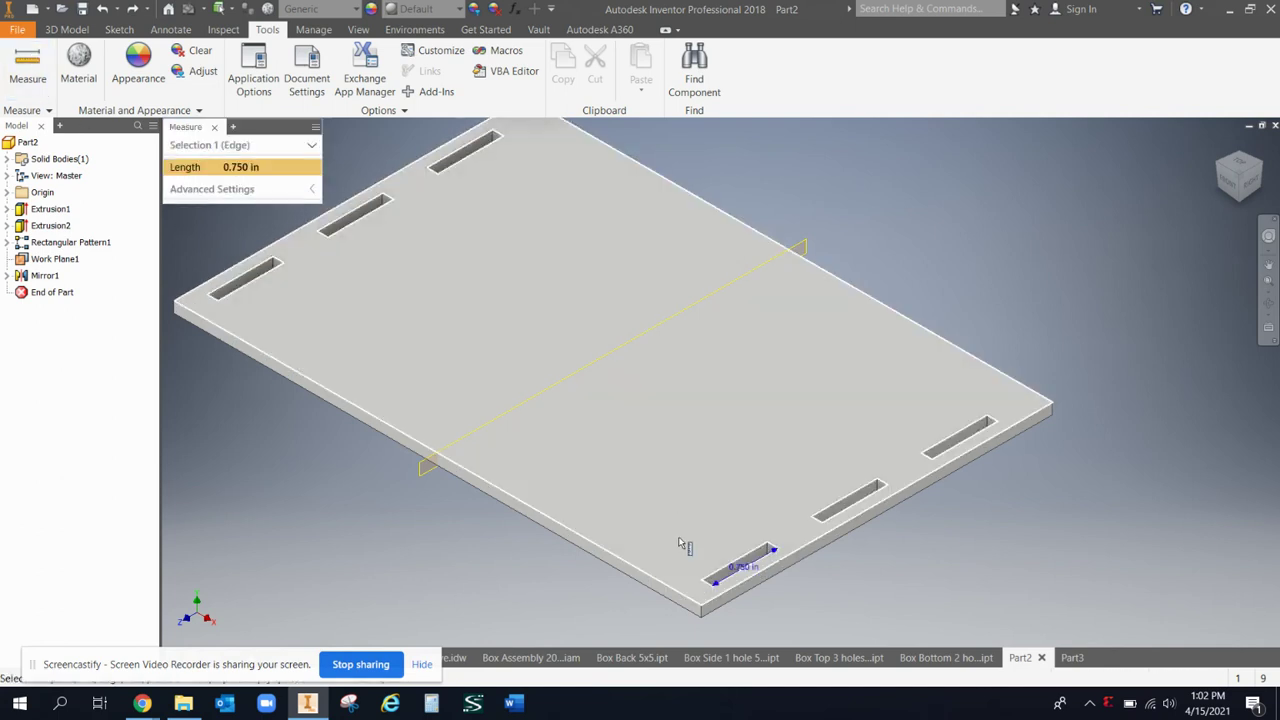
{"action": "left_click", "coordinate": [713, 587]}
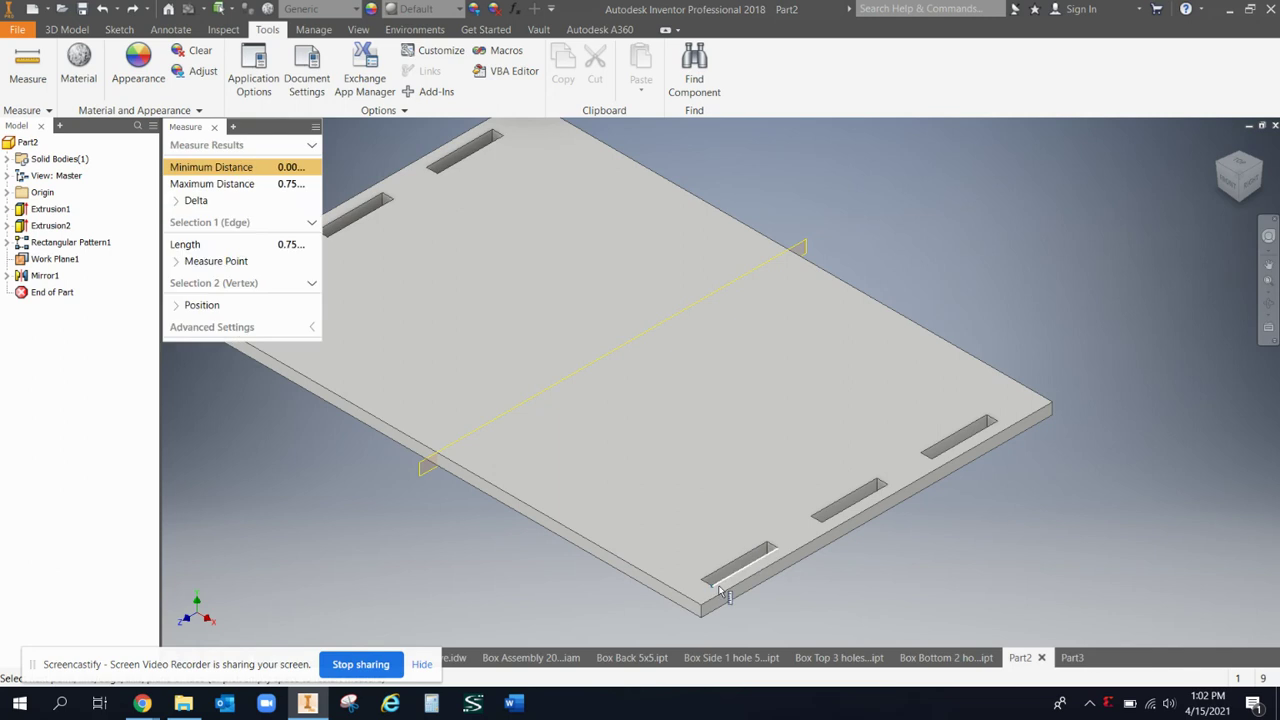
{"action": "left_click", "coordinate": [820, 524]}
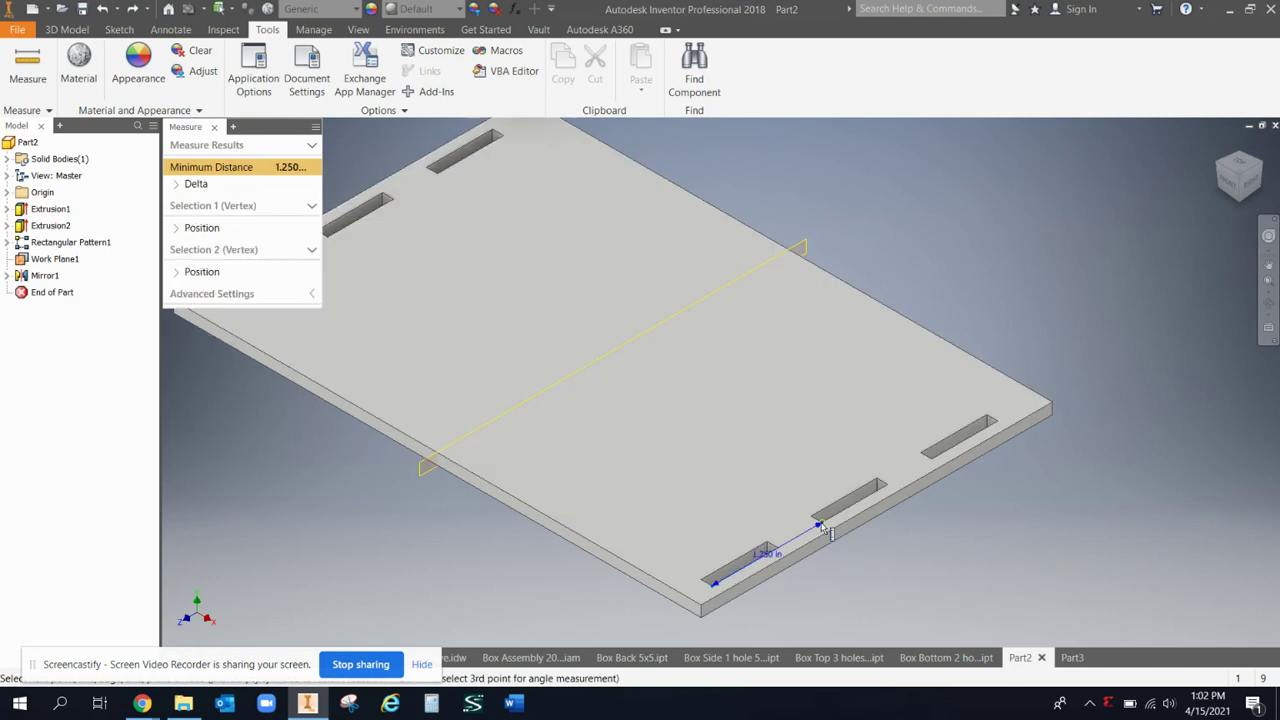
{"action": "left_click", "coordinate": [771, 565]}
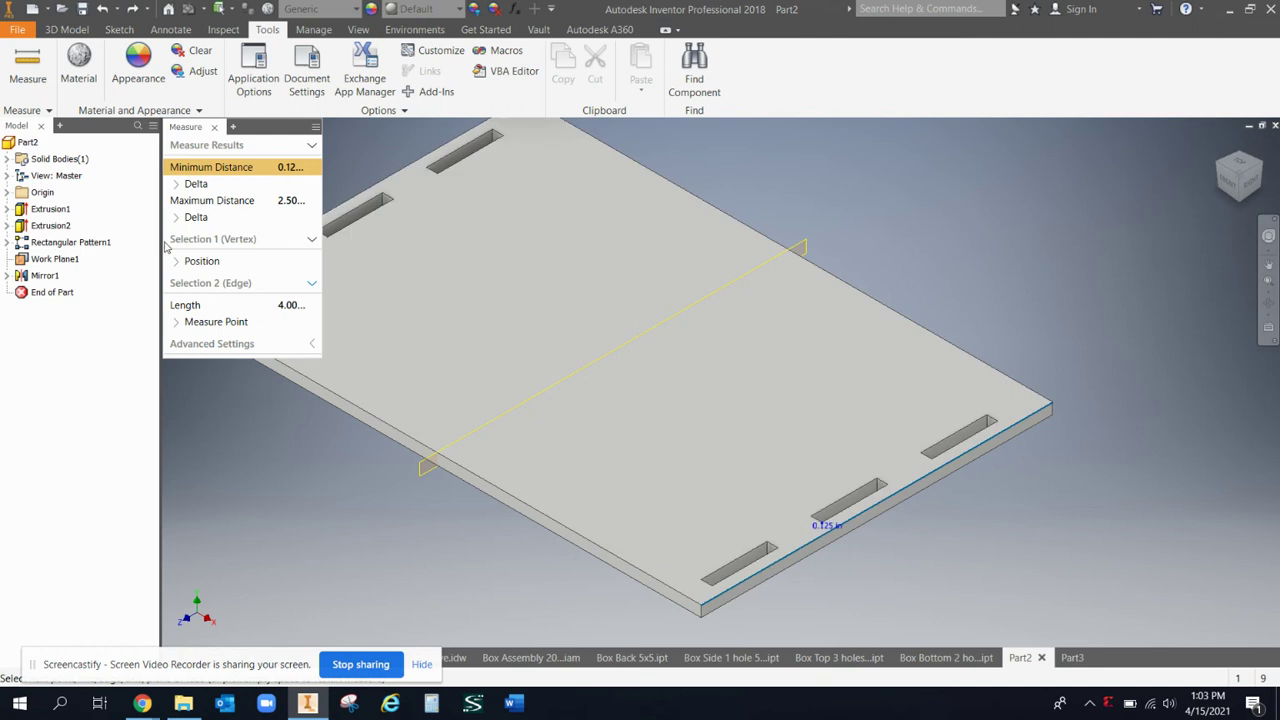
Step: Measure the length of the board's short edge and view the finished box in the Box Assembly 2019 file
{"action": "left_click", "coordinate": [18, 88]}
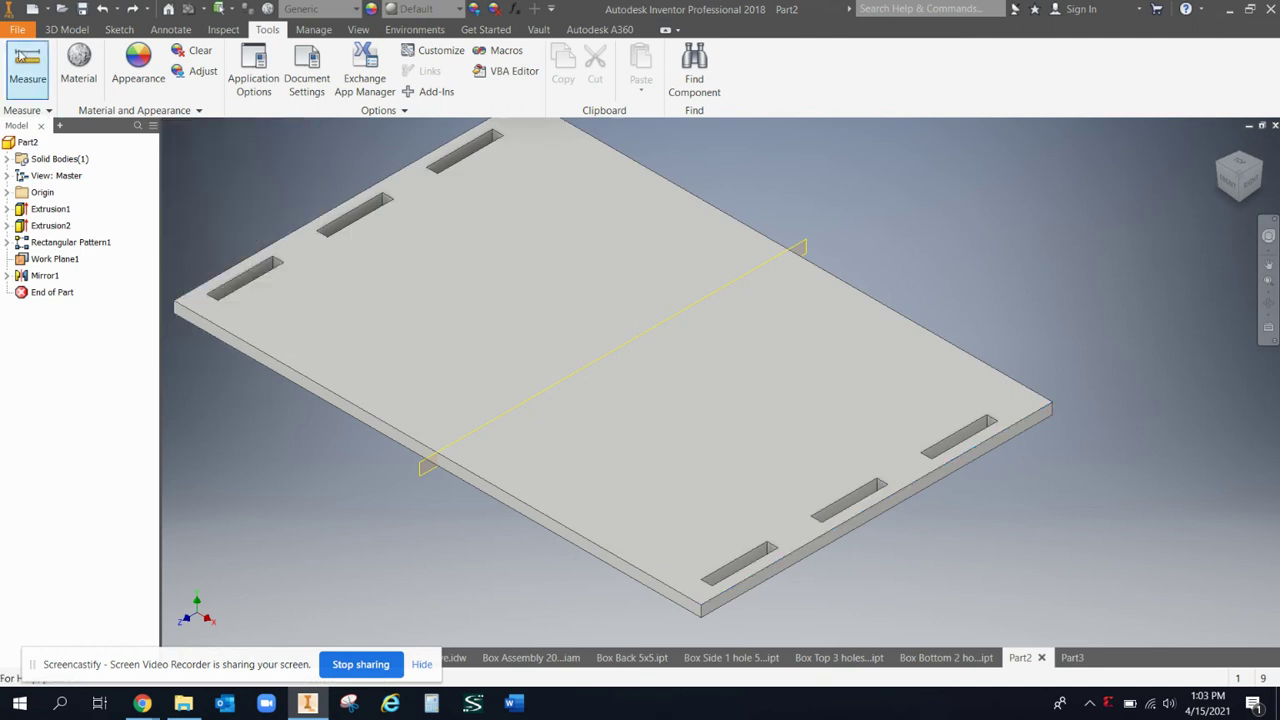
{"action": "left_click", "coordinate": [783, 568]}
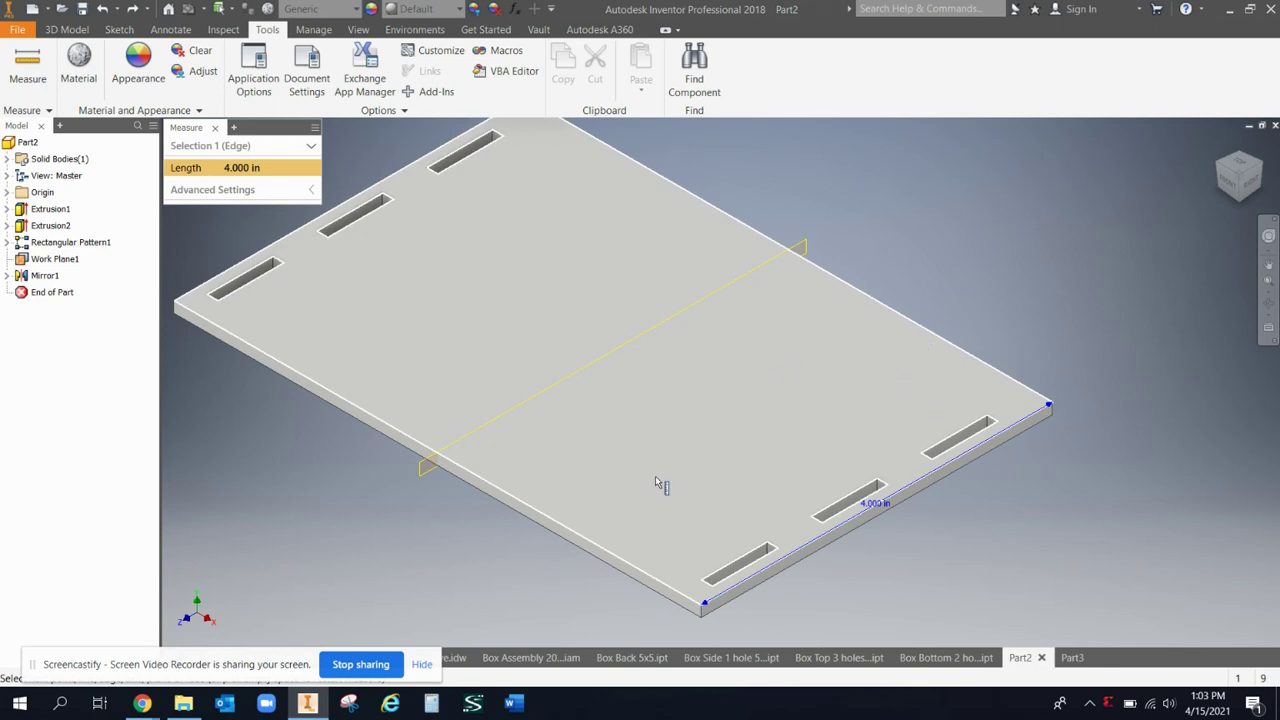
{"action": "left_click", "coordinate": [530, 657]}
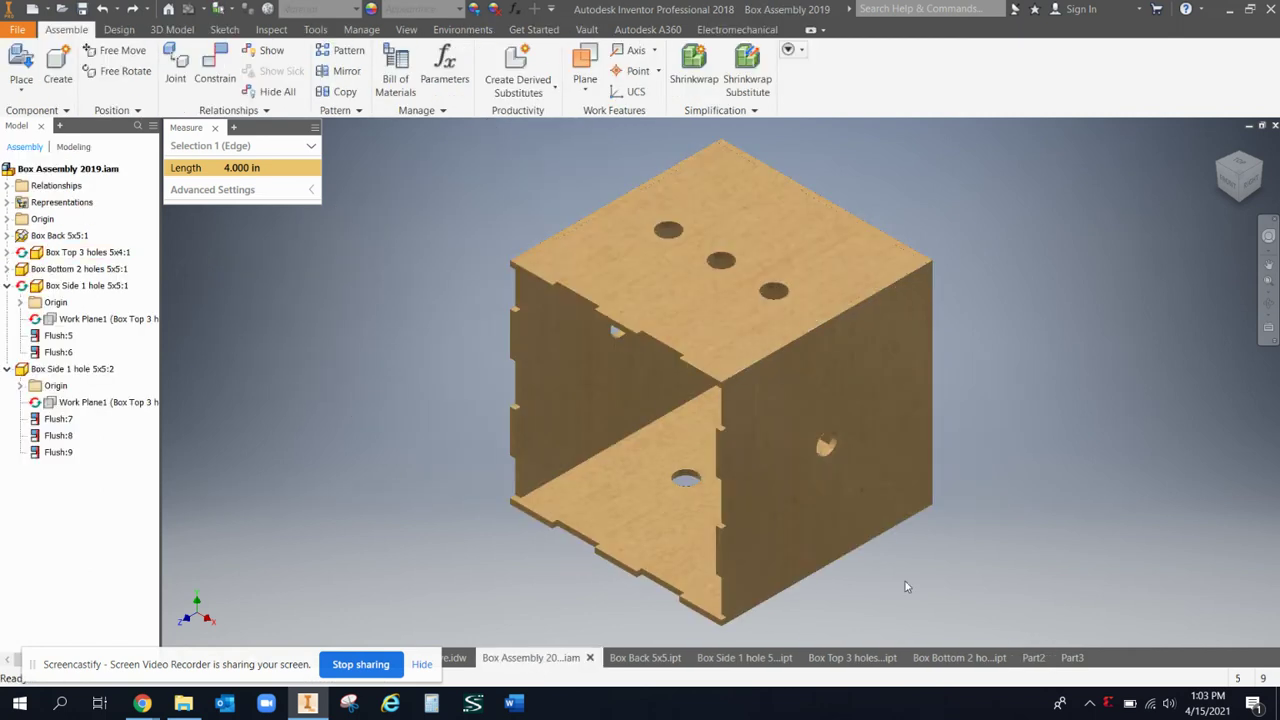
Step: In Part3's open sketch, draw a rectangle from the origin, 4 in wide and 5-(2*.125) in high
{"action": "left_click", "coordinate": [1070, 657]}
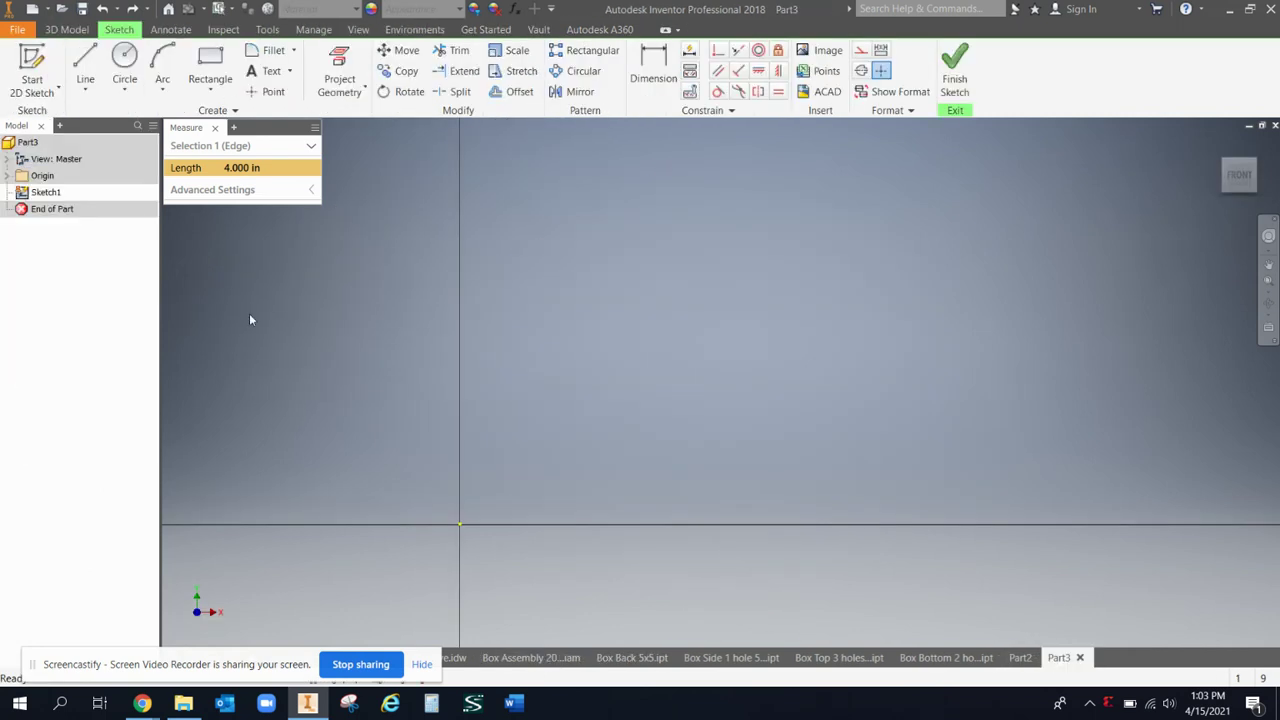
{"action": "left_click", "coordinate": [217, 129]}
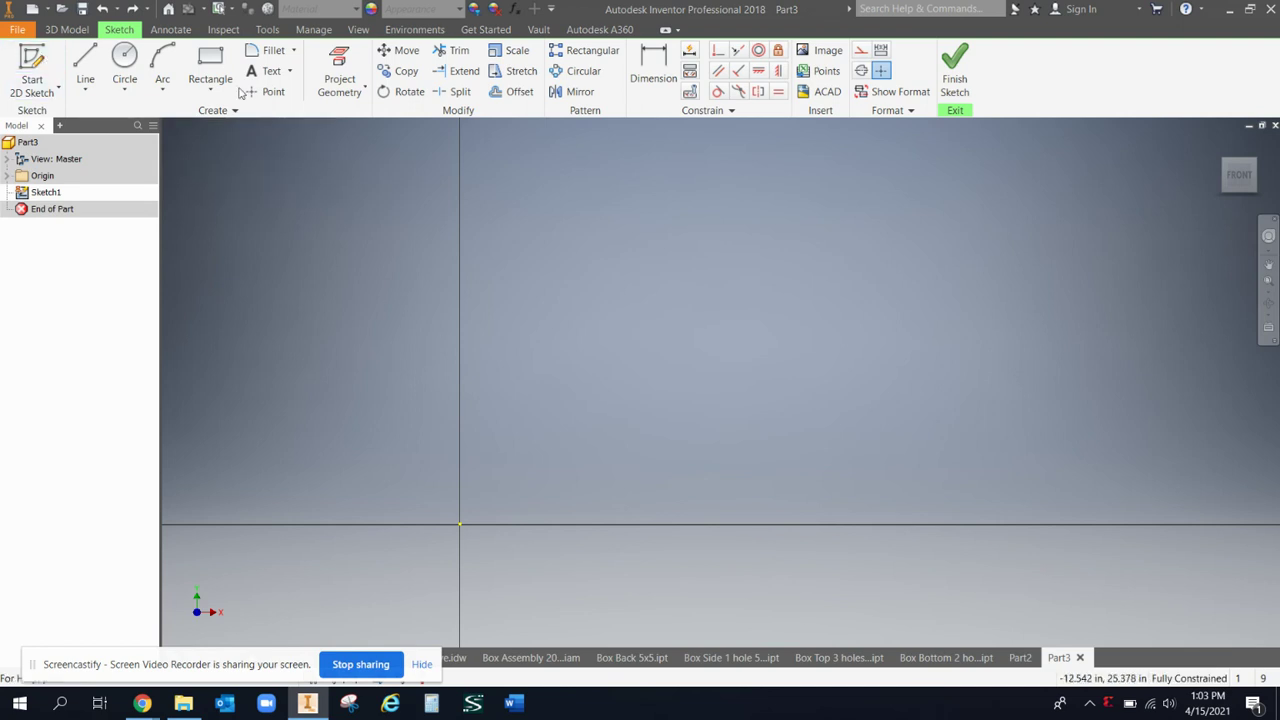
{"action": "left_click", "coordinate": [210, 75]}
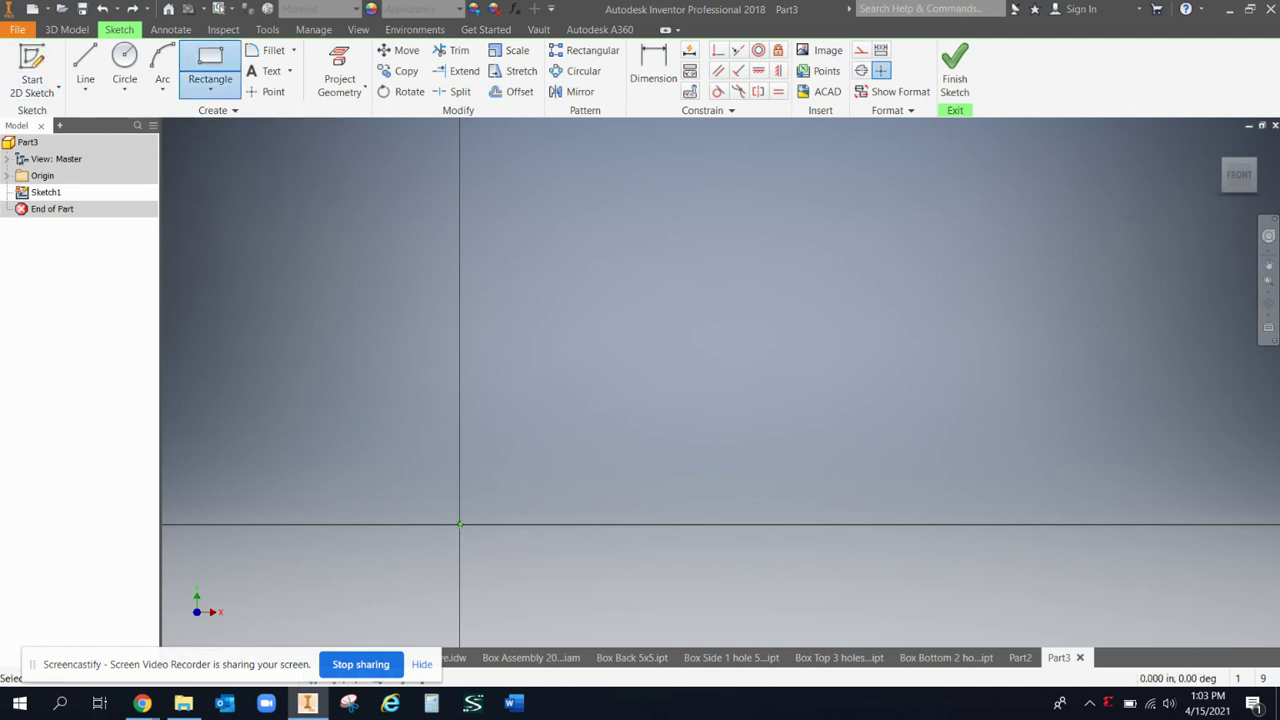
{"action": "left_click", "coordinate": [459, 524]}
{"action": "type", "text": "4"}
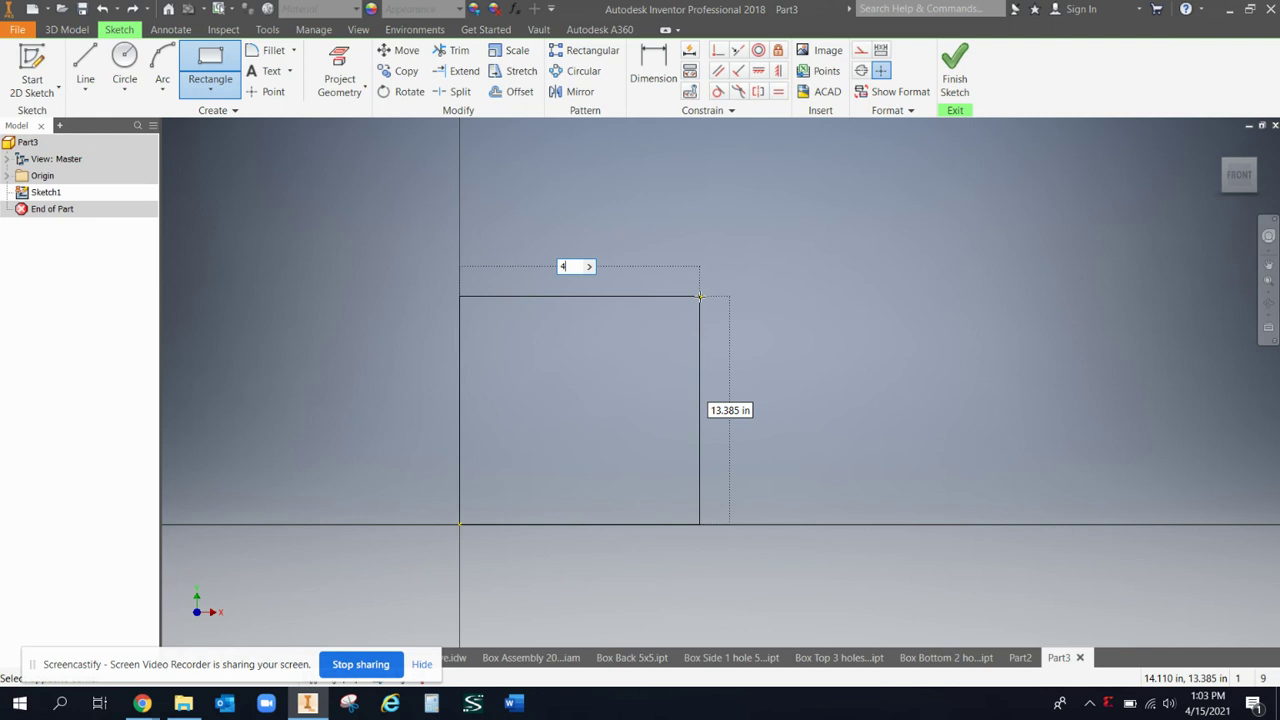
{"action": "key", "text": "Tab"}
{"action": "type", "text": "5"}
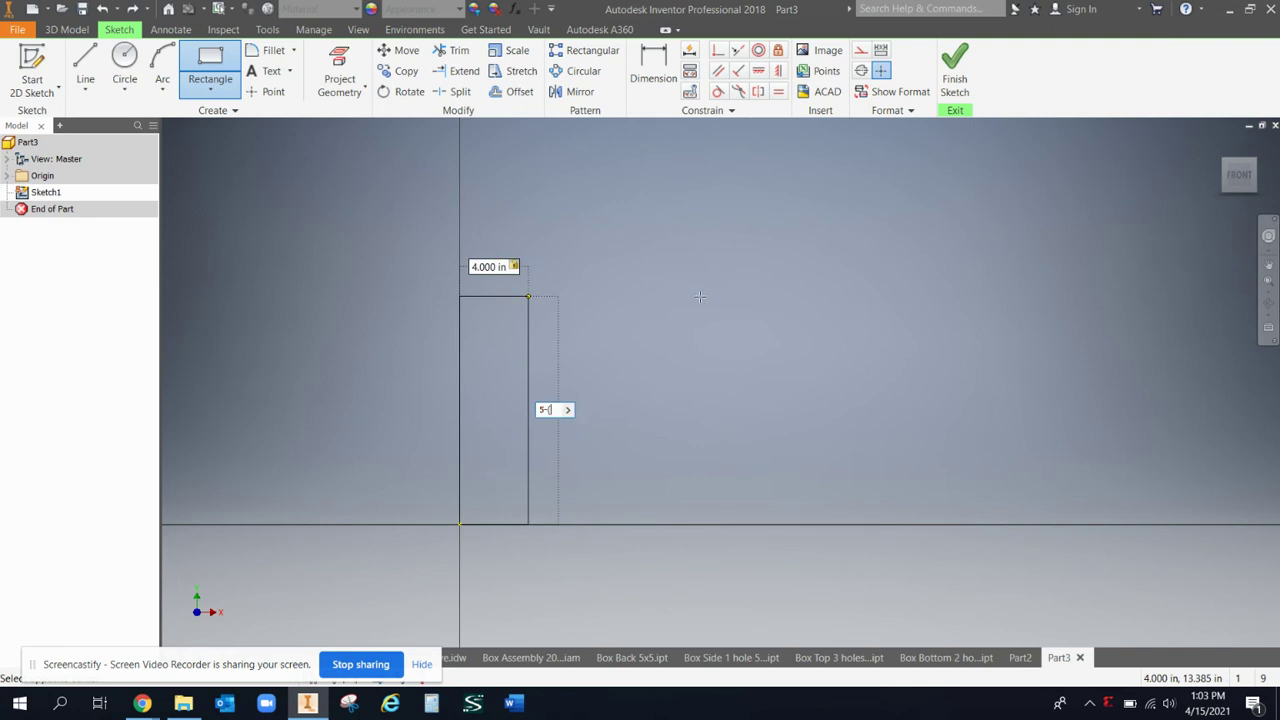
{"action": "type", "text": "-(2*.125)"}
{"action": "key", "text": "Return"}
{"action": "scroll", "coordinate": [607, 466], "scroll_direction": "up", "scroll_amount": 8}
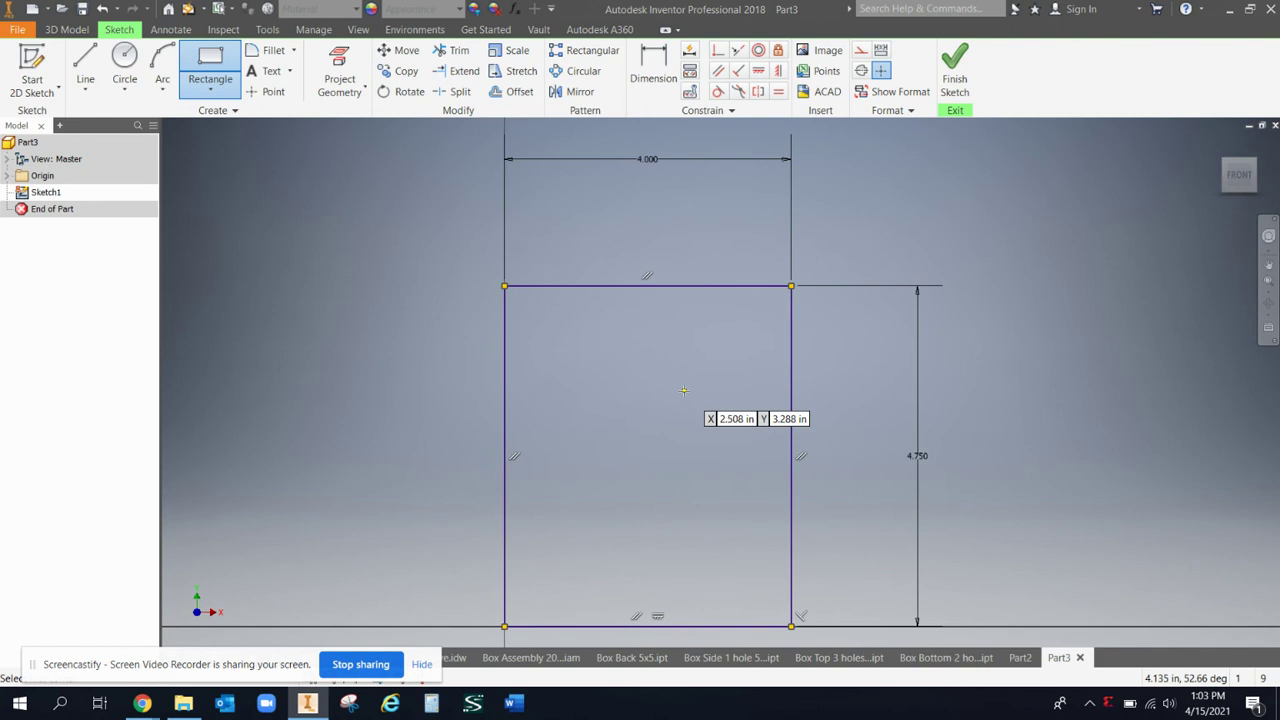
Step: Extrude the rectangle .125 in to form the side panel and show it in the home view
{"action": "key", "text": "e"}
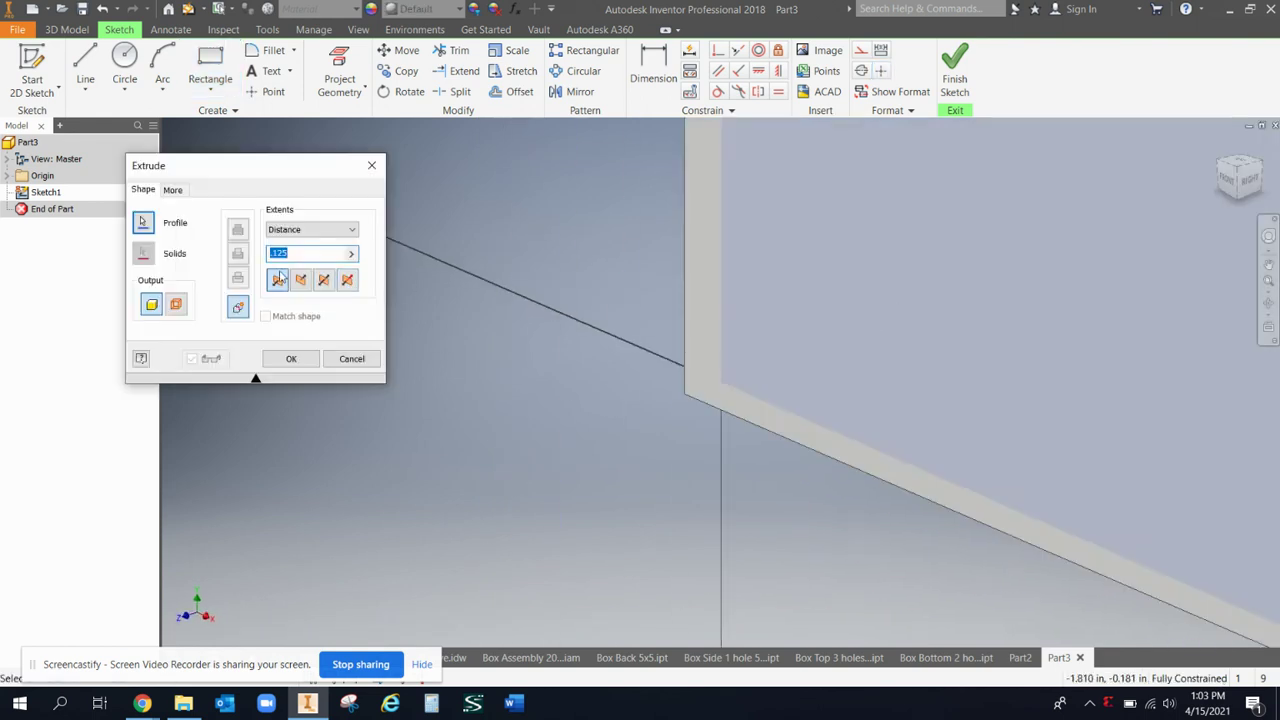
{"action": "left_click", "coordinate": [291, 358]}
{"action": "key", "text": "F6"}
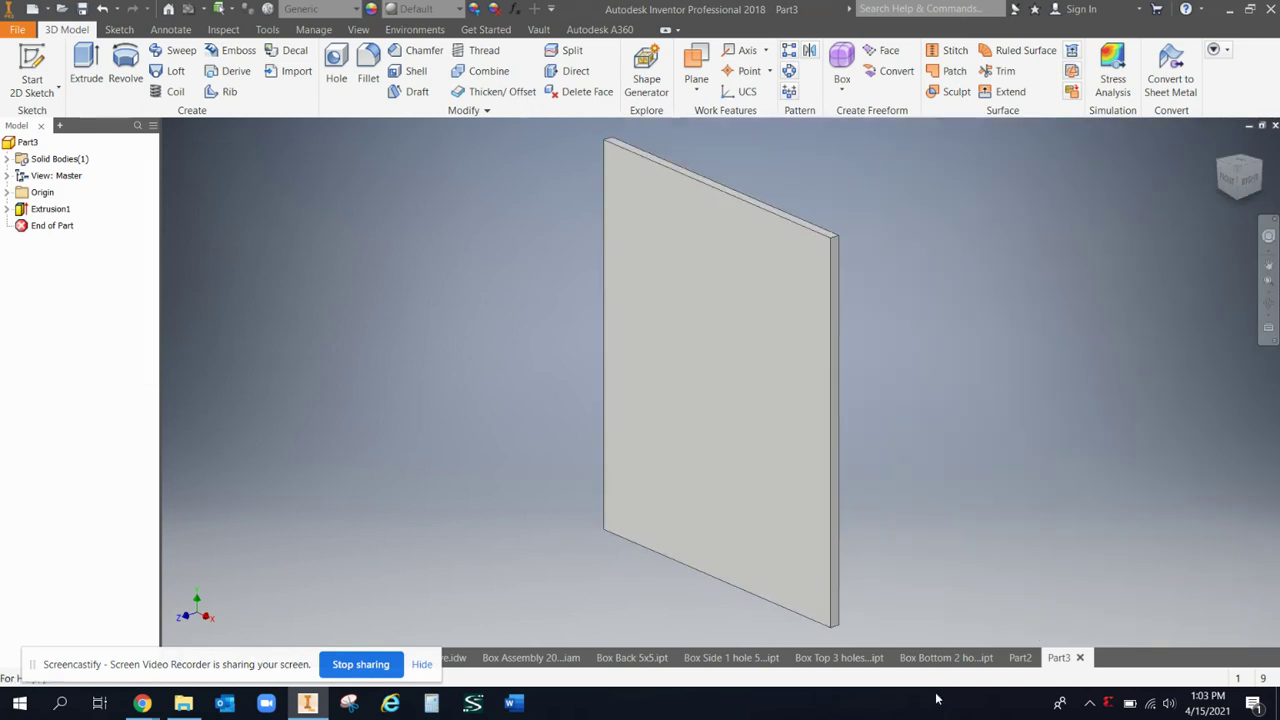
Step: In Part2, measure the board's long edge and the distance from it to the nearest end slot
{"action": "left_click", "coordinate": [1022, 664]}
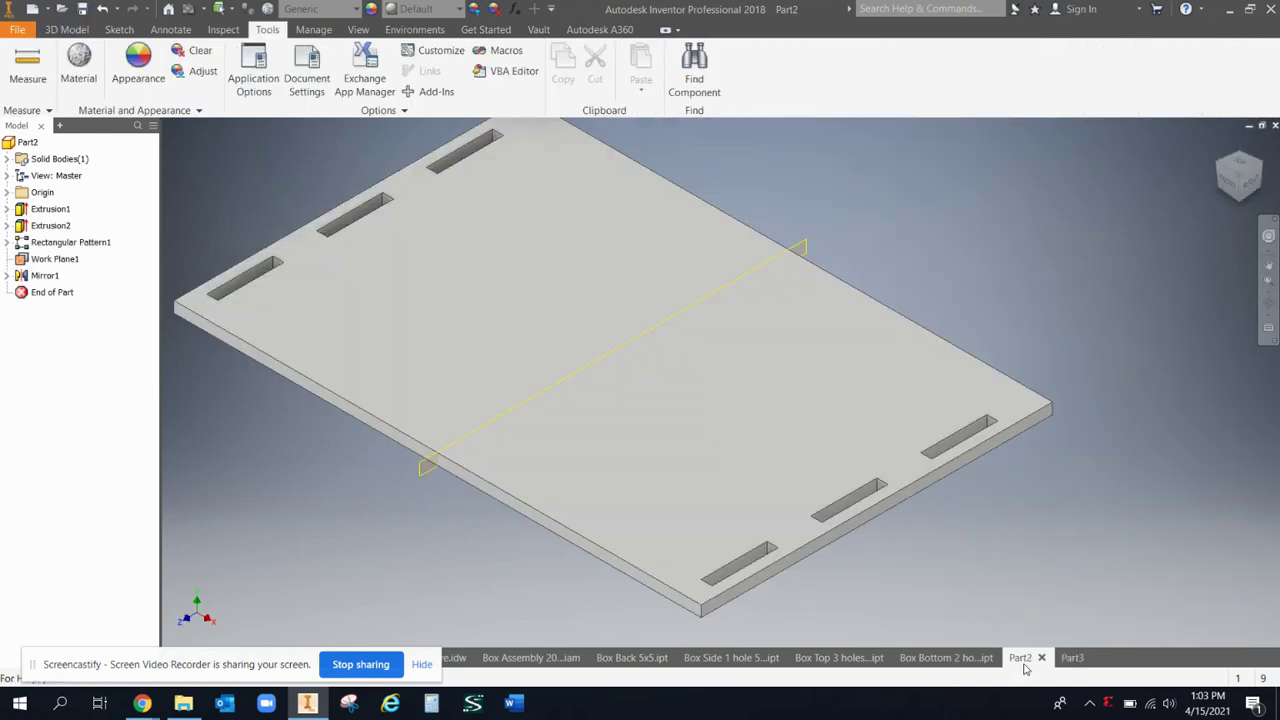
{"action": "left_click", "coordinate": [28, 72]}
{"action": "left_click", "coordinate": [701, 601]}
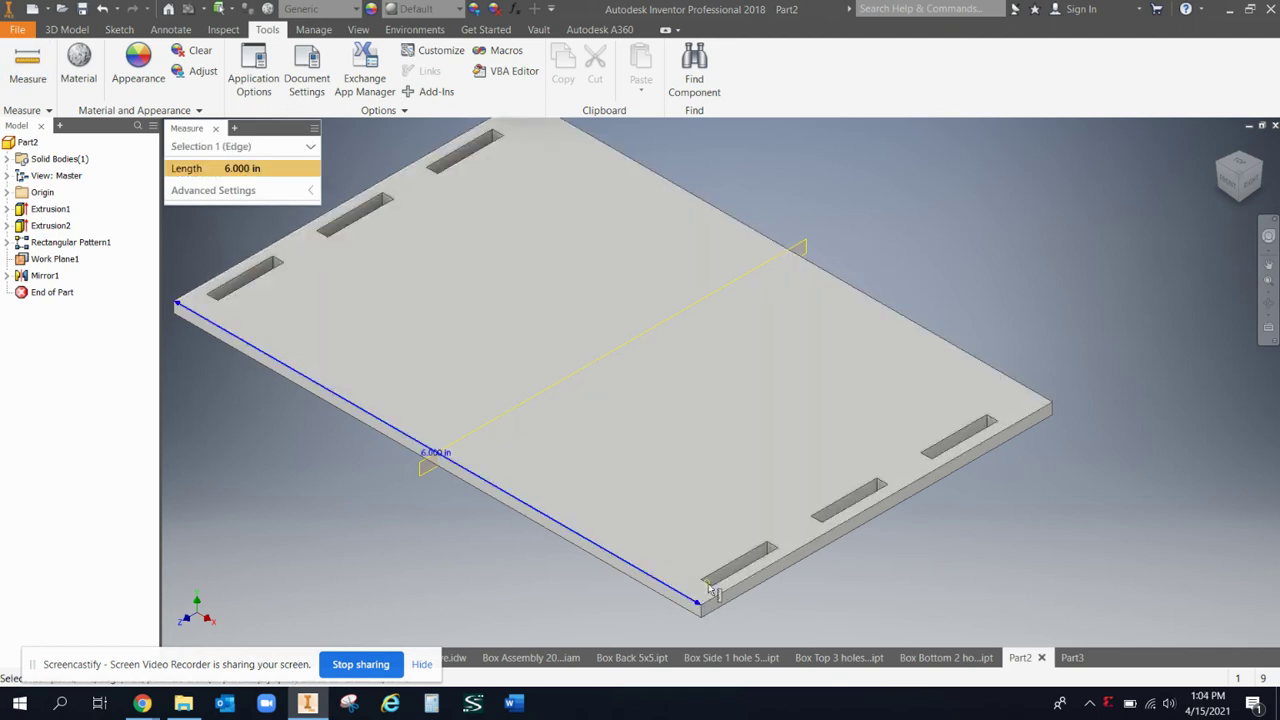
{"action": "left_click", "coordinate": [712, 590]}
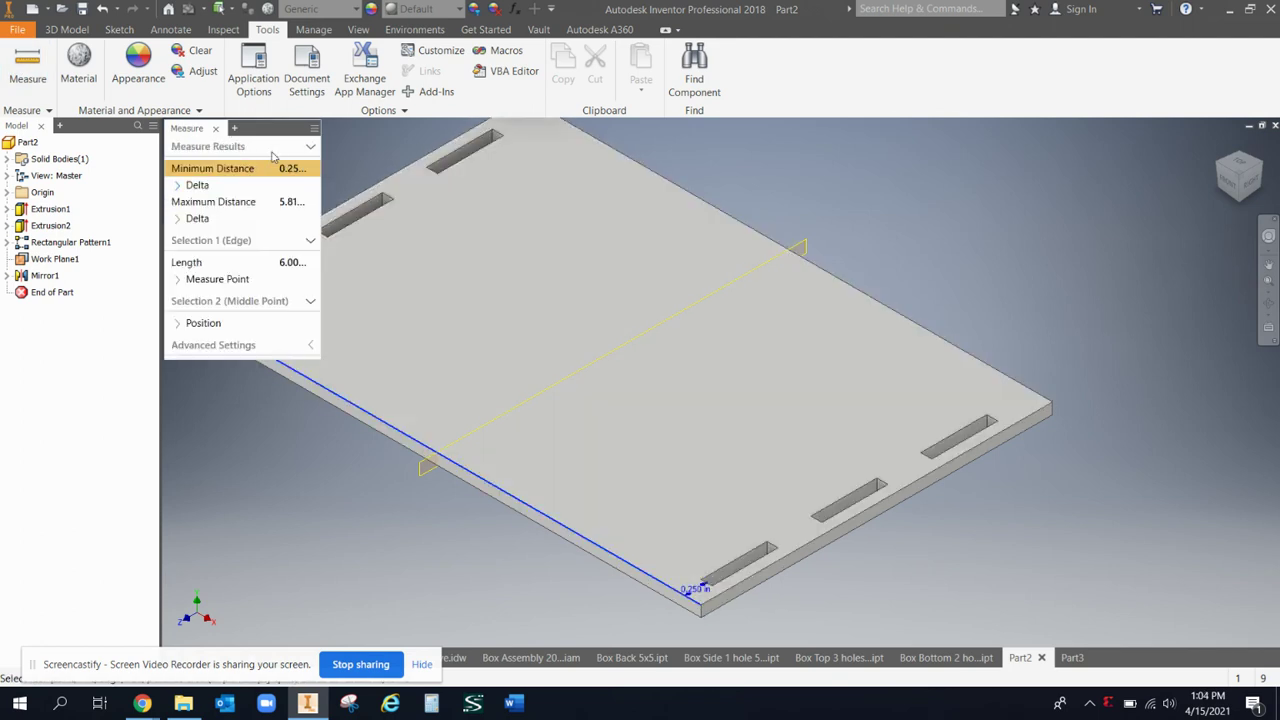
{"action": "left_click", "coordinate": [300, 494]}
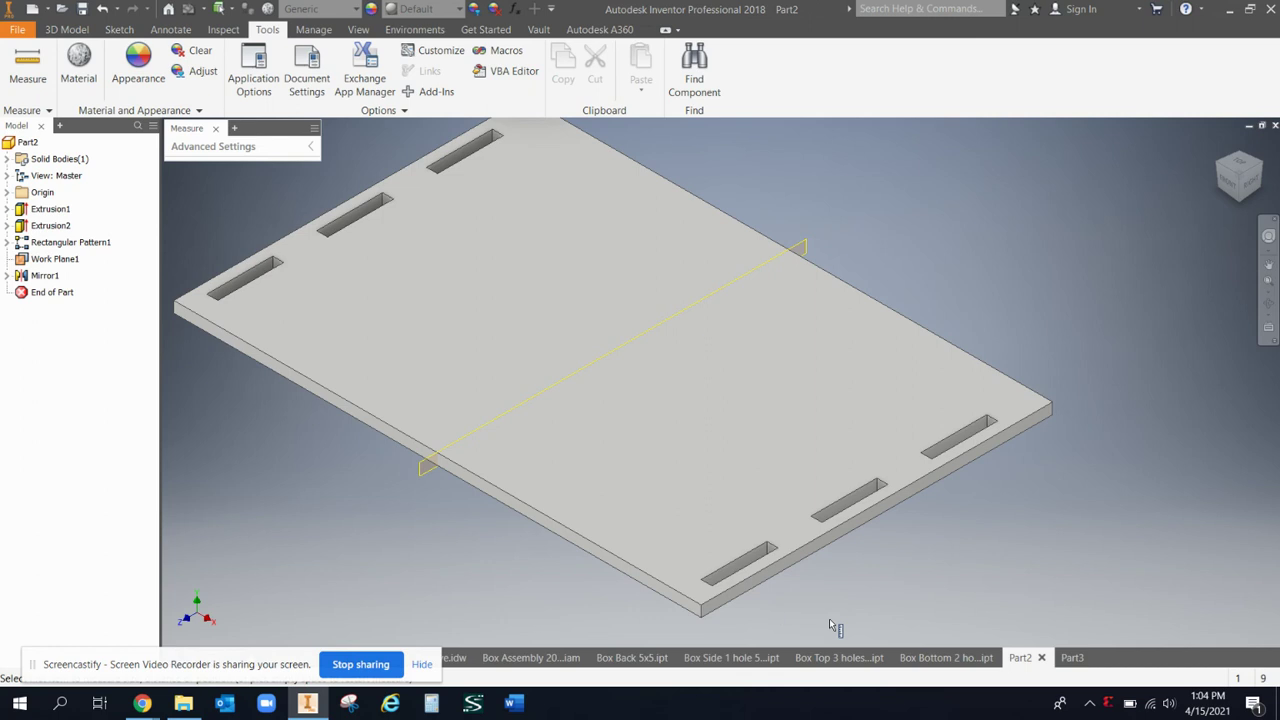
Step: On the narrow top face of Part3's panel, sketch a .75 by .125 in rectangle starting on the face's long edge
{"action": "left_click", "coordinate": [1065, 656]}
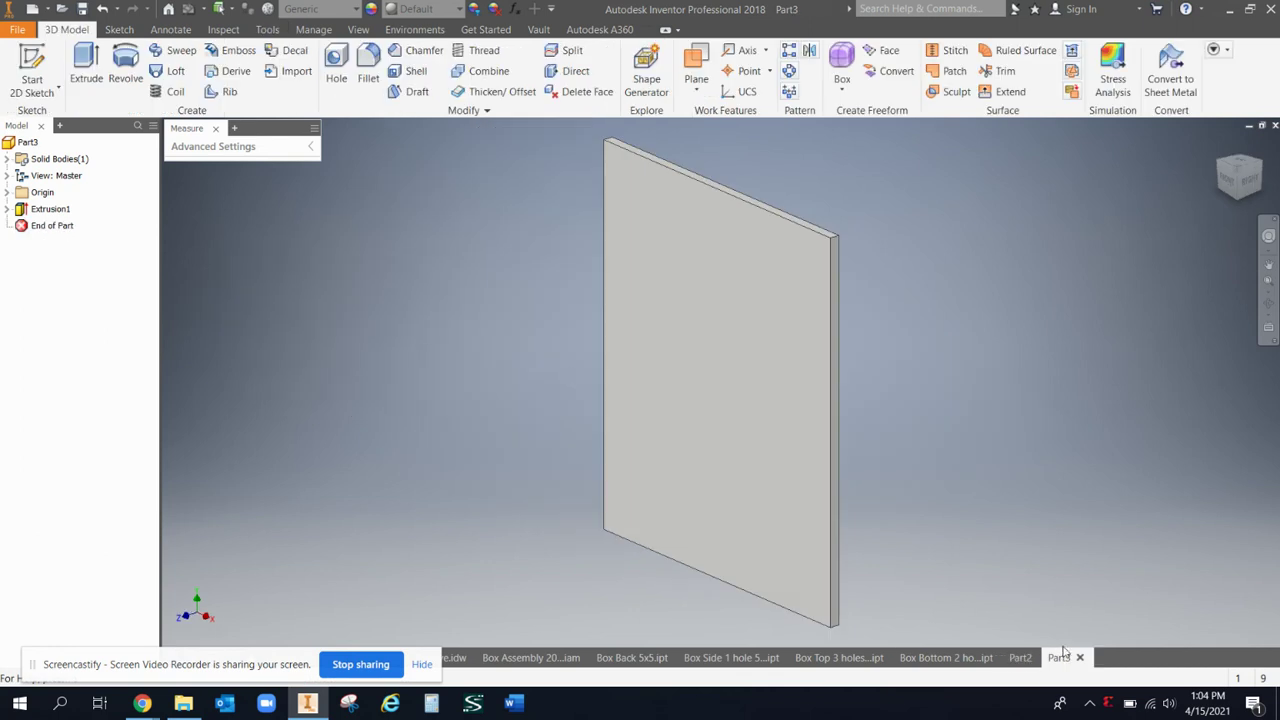
{"action": "left_click", "coordinate": [32, 72]}
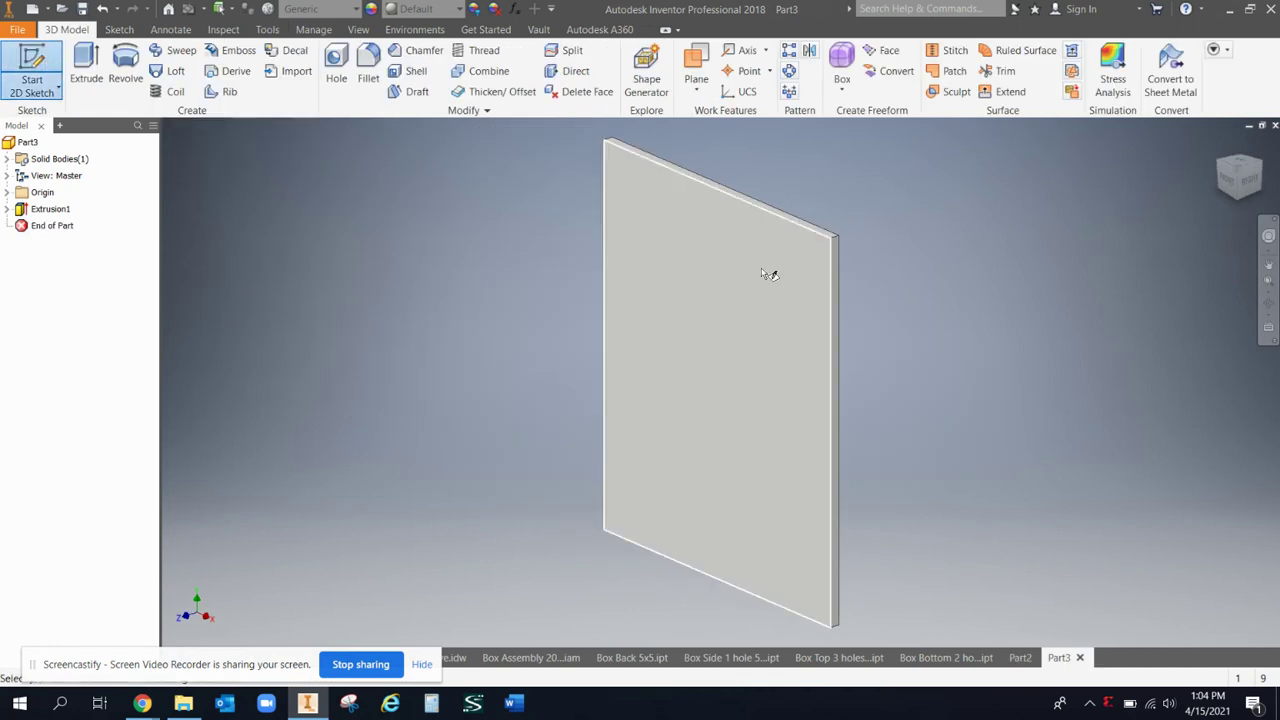
{"action": "left_click", "coordinate": [672, 192]}
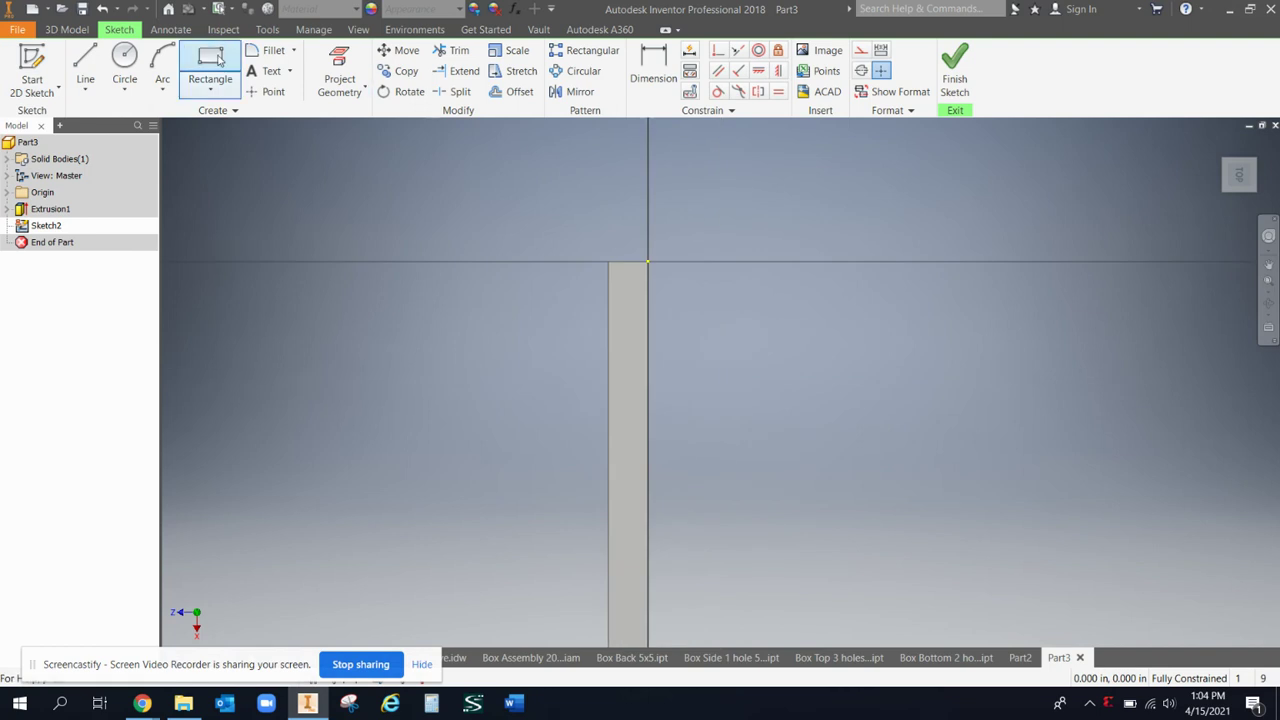
{"action": "left_click", "coordinate": [218, 62]}
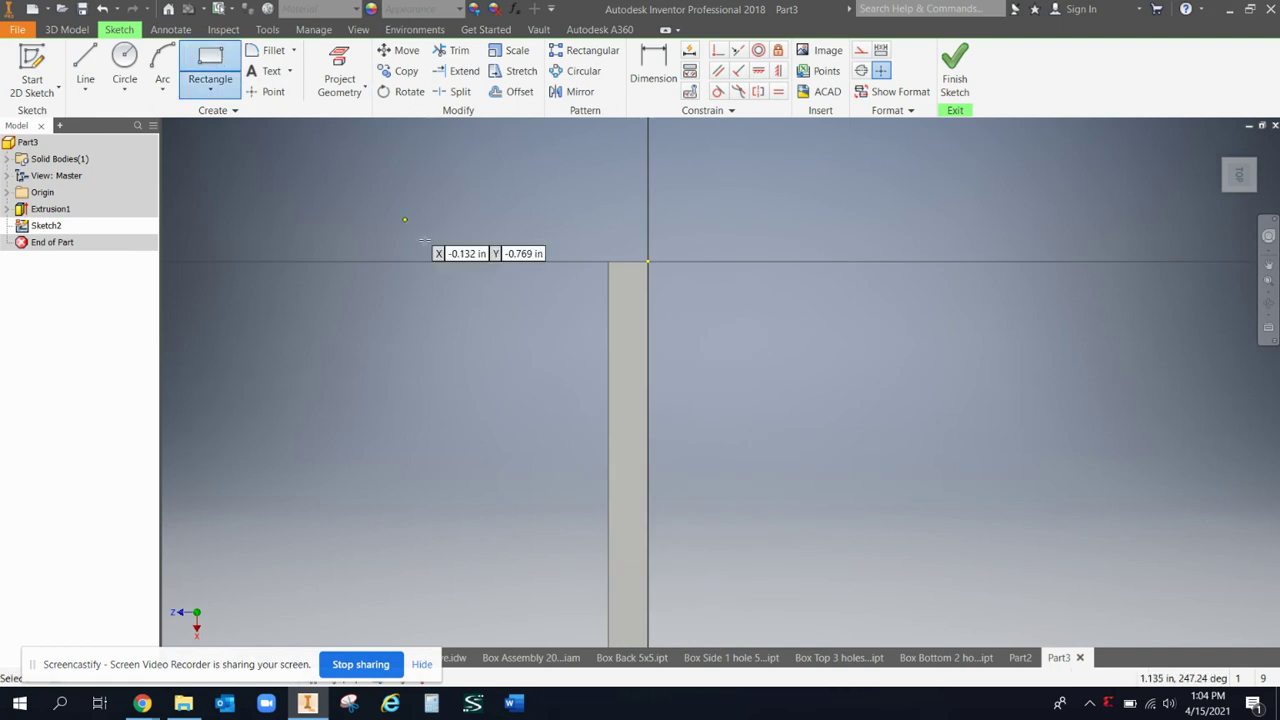
{"action": "left_click", "coordinate": [608, 320]}
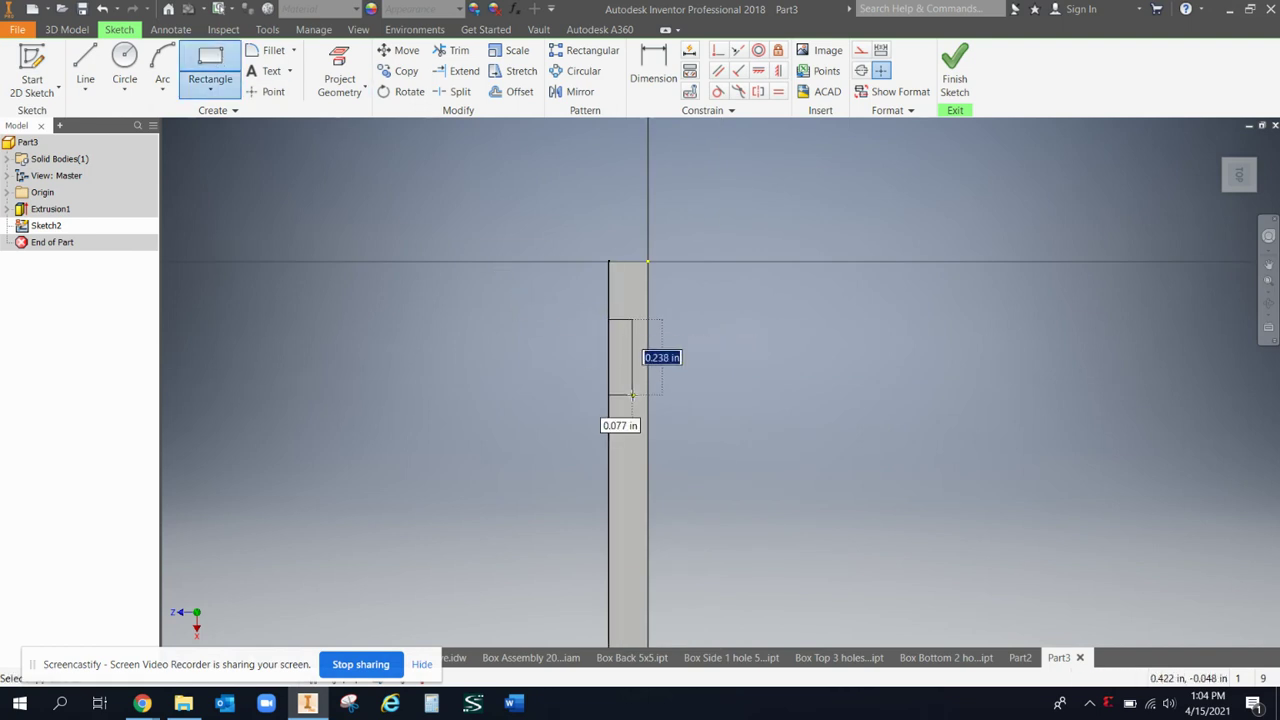
{"action": "type", "text": ".75"}
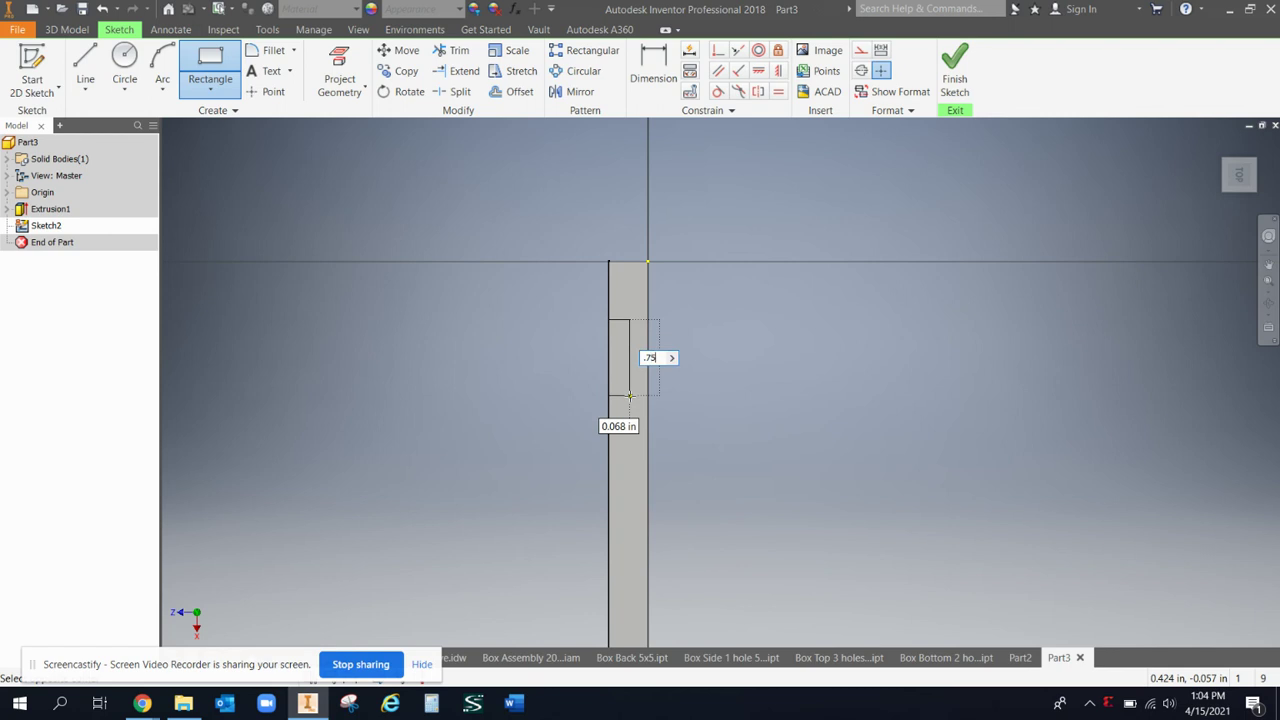
{"action": "key", "text": "Tab"}
{"action": "type", "text": ".125"}
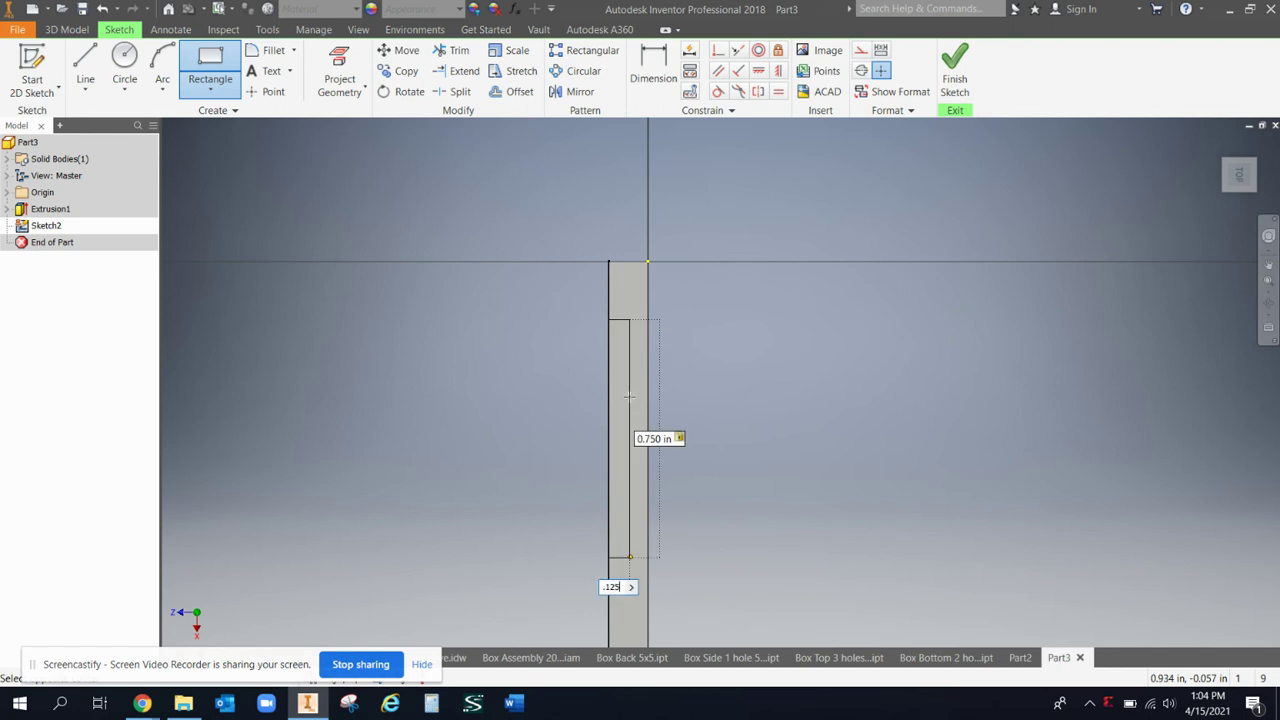
{"action": "key", "text": "Return"}
Step: Dimension the tab rectangle .25 in from the end edge of the panel's top face
{"action": "key", "text": "d"}
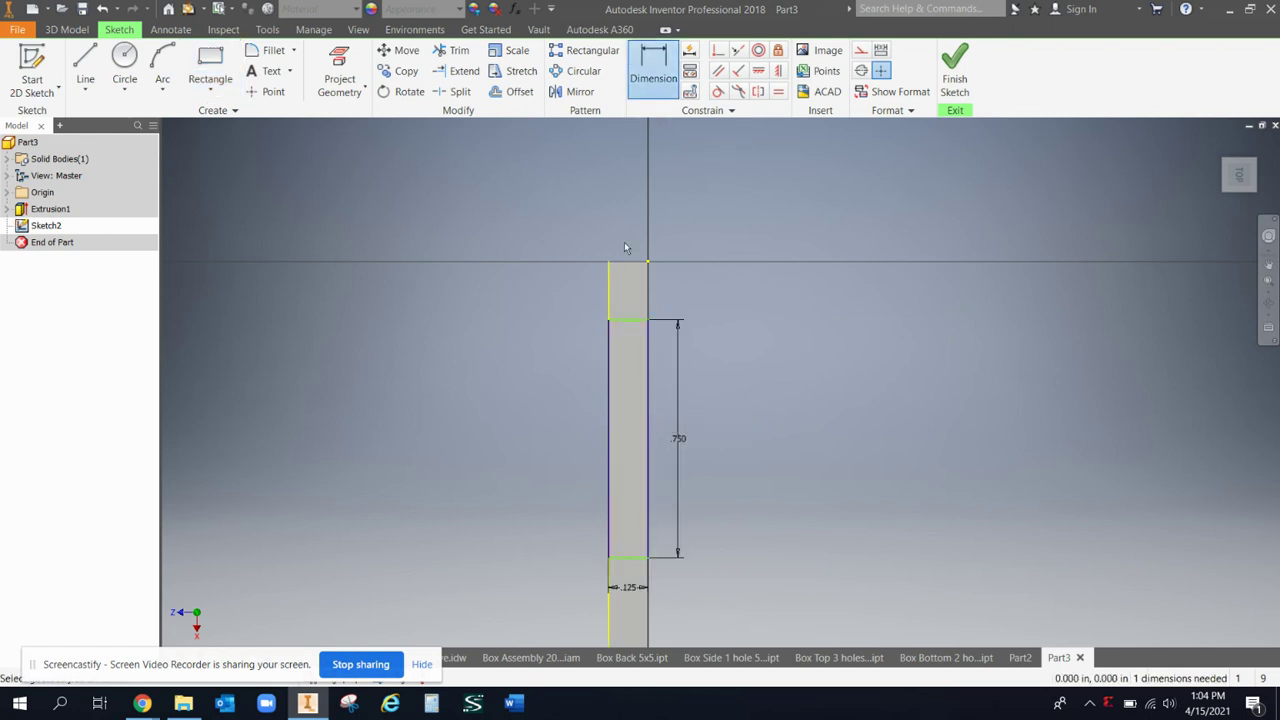
{"action": "left_click", "coordinate": [630, 263]}
{"action": "left_click", "coordinate": [628, 320]}
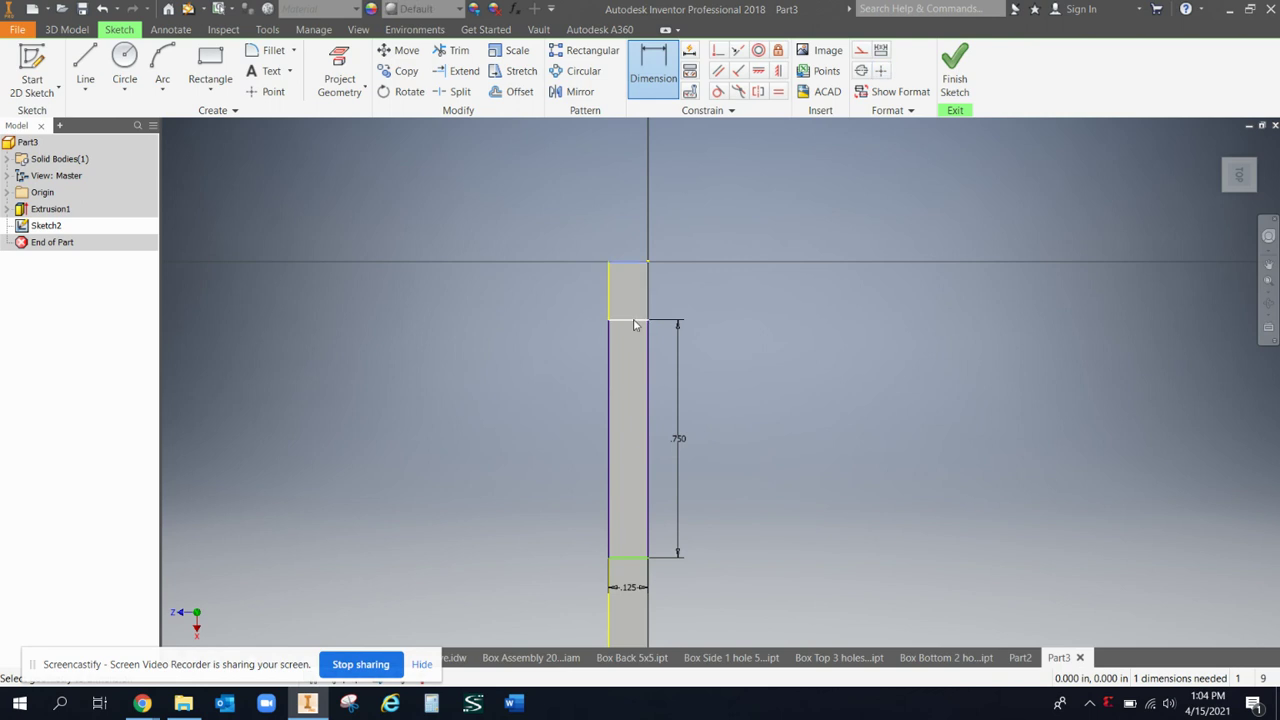
{"action": "left_click", "coordinate": [677, 315]}
{"action": "type", "text": ".25"}
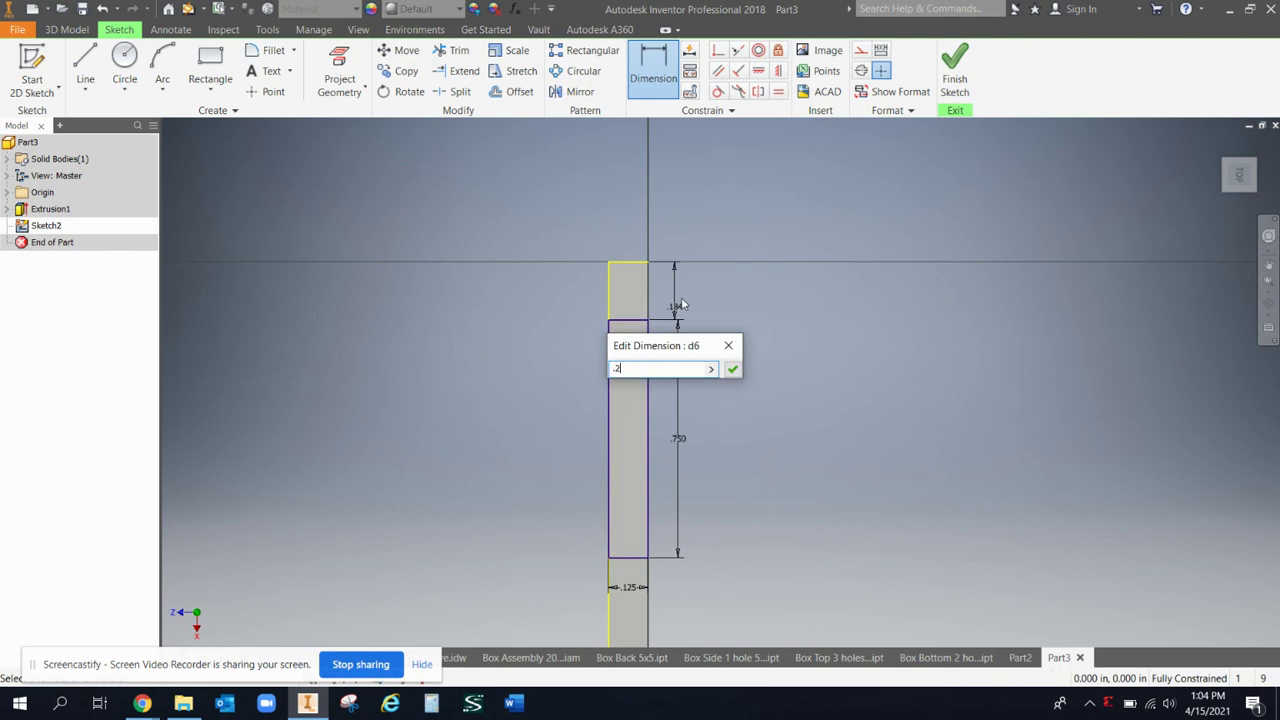
{"action": "key", "text": "Return"}
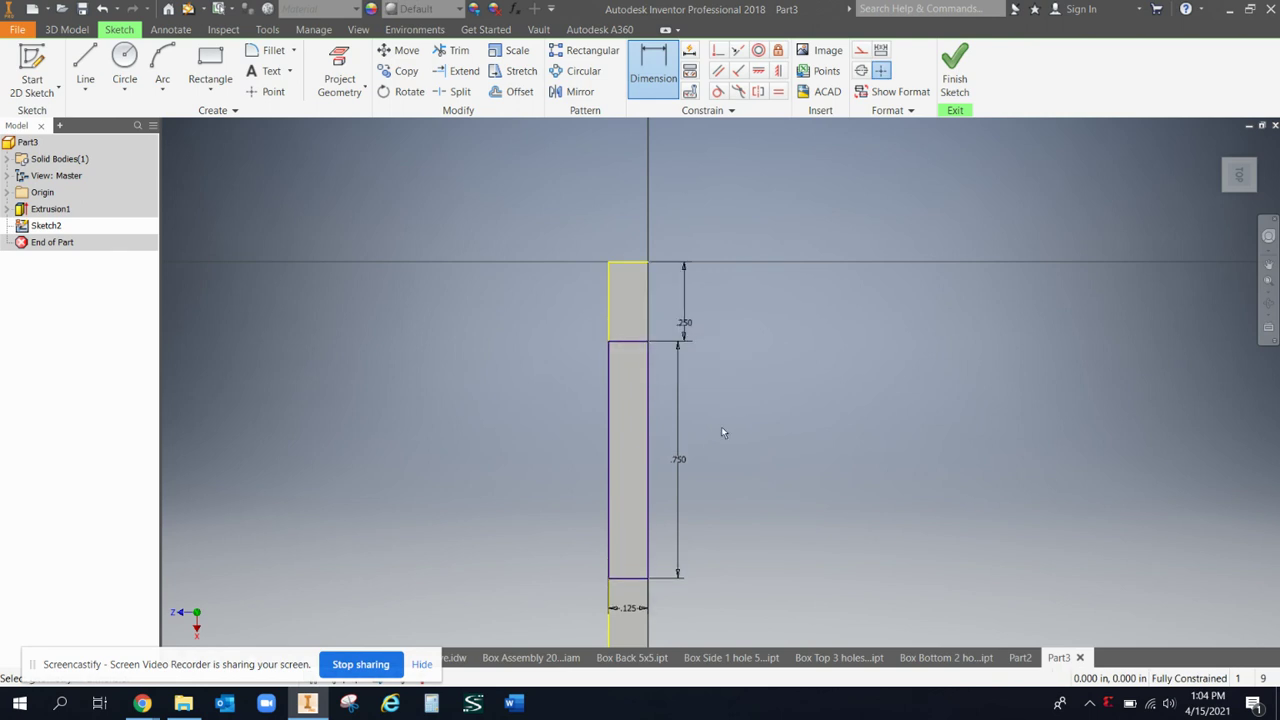
Step: Extrude the tab rectangle .125 in upward from the panel's top face
{"action": "key", "text": "e"}
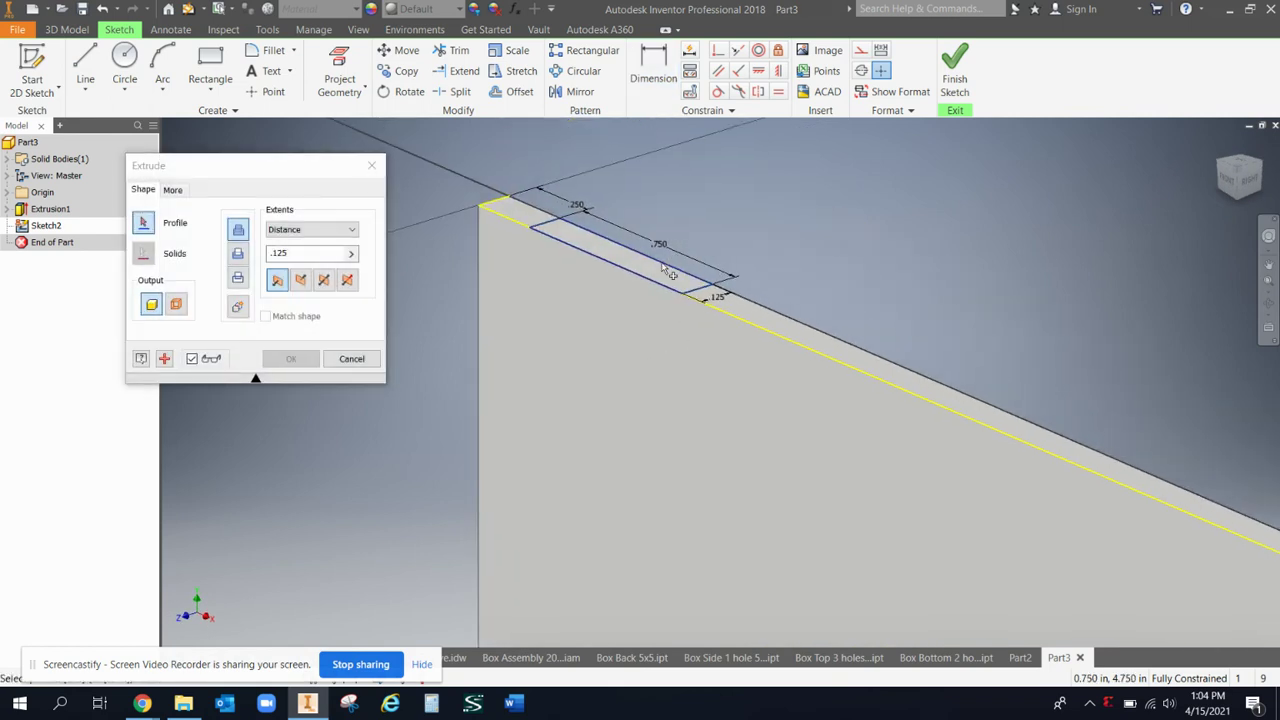
{"action": "left_click", "coordinate": [660, 276]}
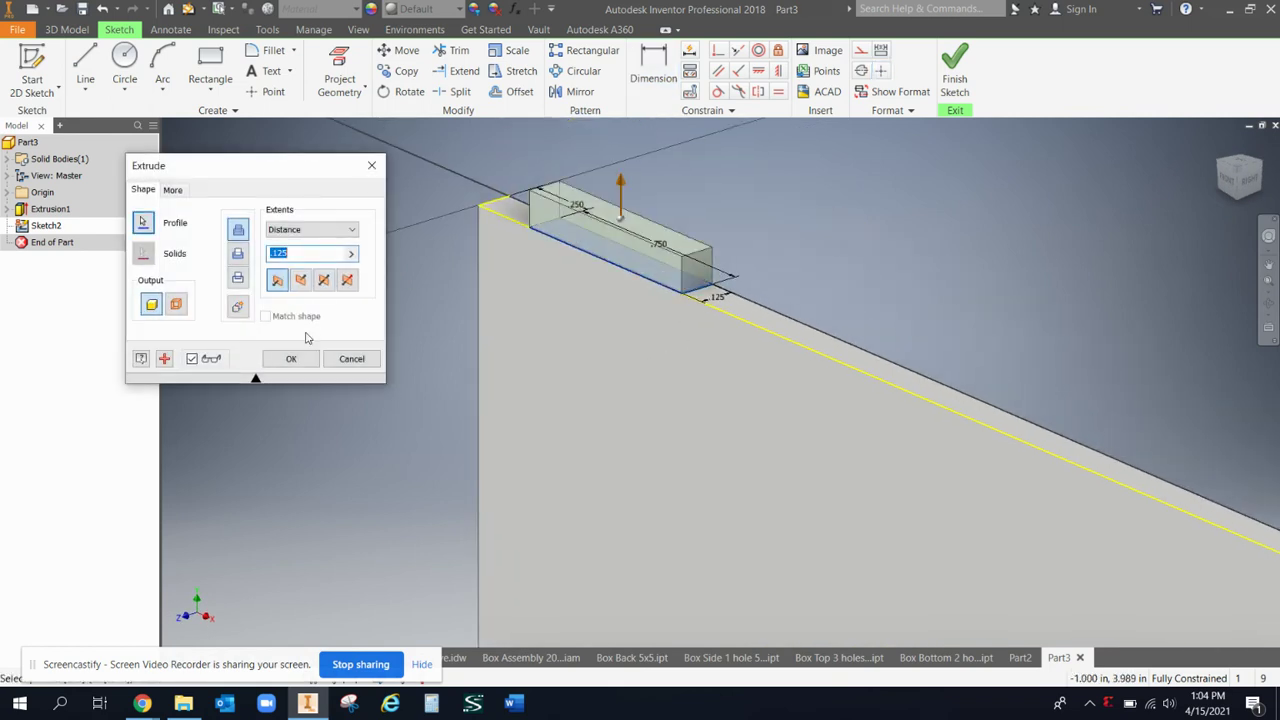
{"action": "left_click", "coordinate": [291, 359]}
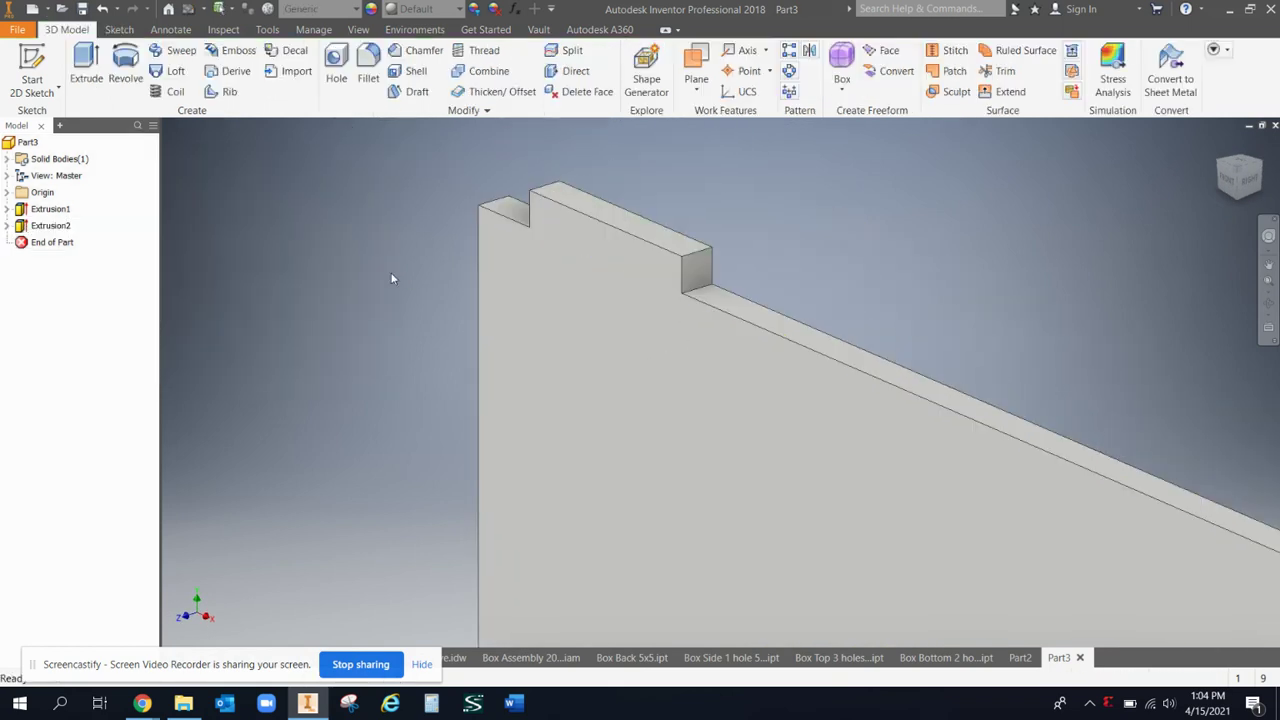
Step: Pattern the extruded tab rectangularly along the panel's top edge, with 3 occurrences spaced 1.25 in apart toward the far end
{"action": "left_click", "coordinate": [789, 50]}
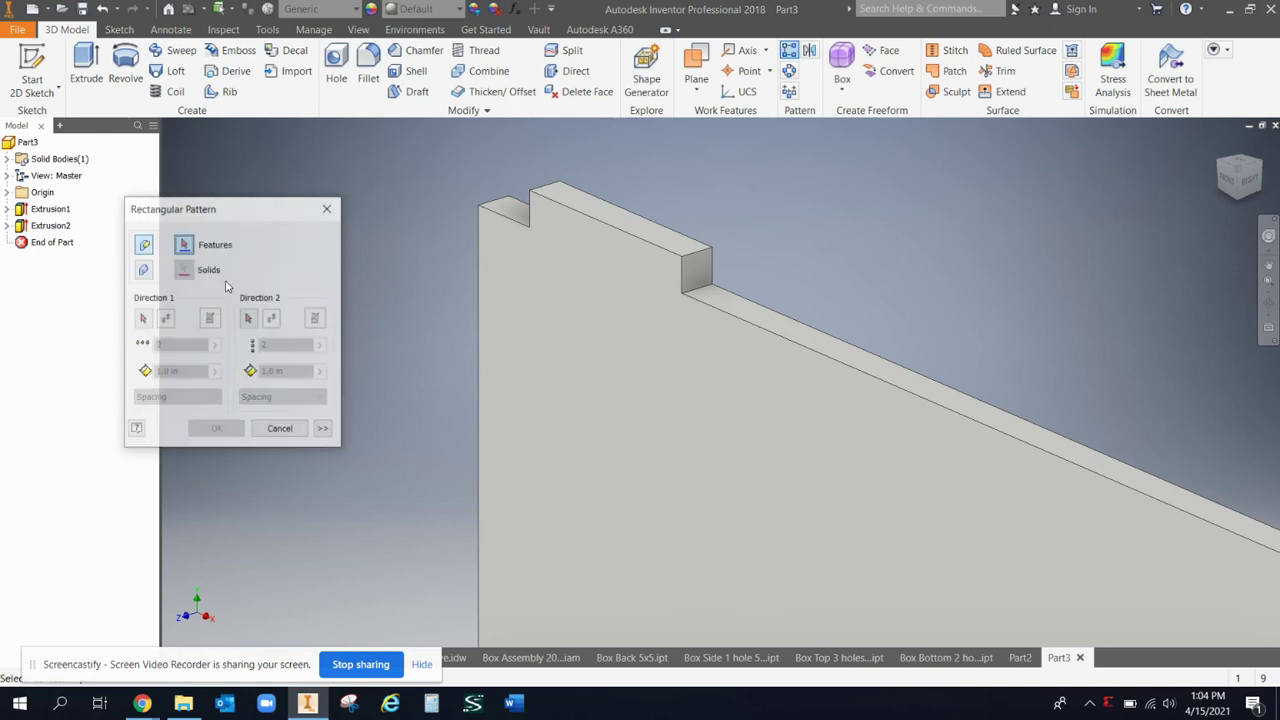
{"action": "left_click", "coordinate": [46, 226]}
{"action": "left_click", "coordinate": [46, 228]}
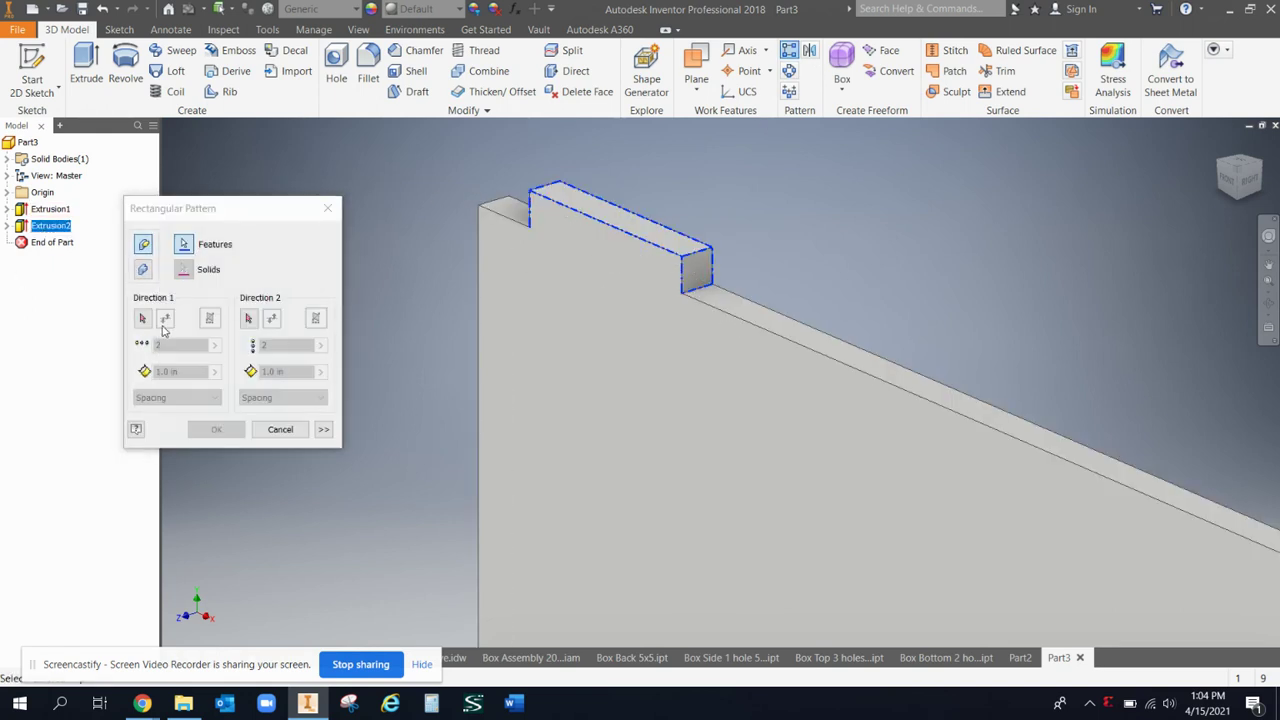
{"action": "left_click", "coordinate": [142, 318]}
{"action": "left_click", "coordinate": [503, 219]}
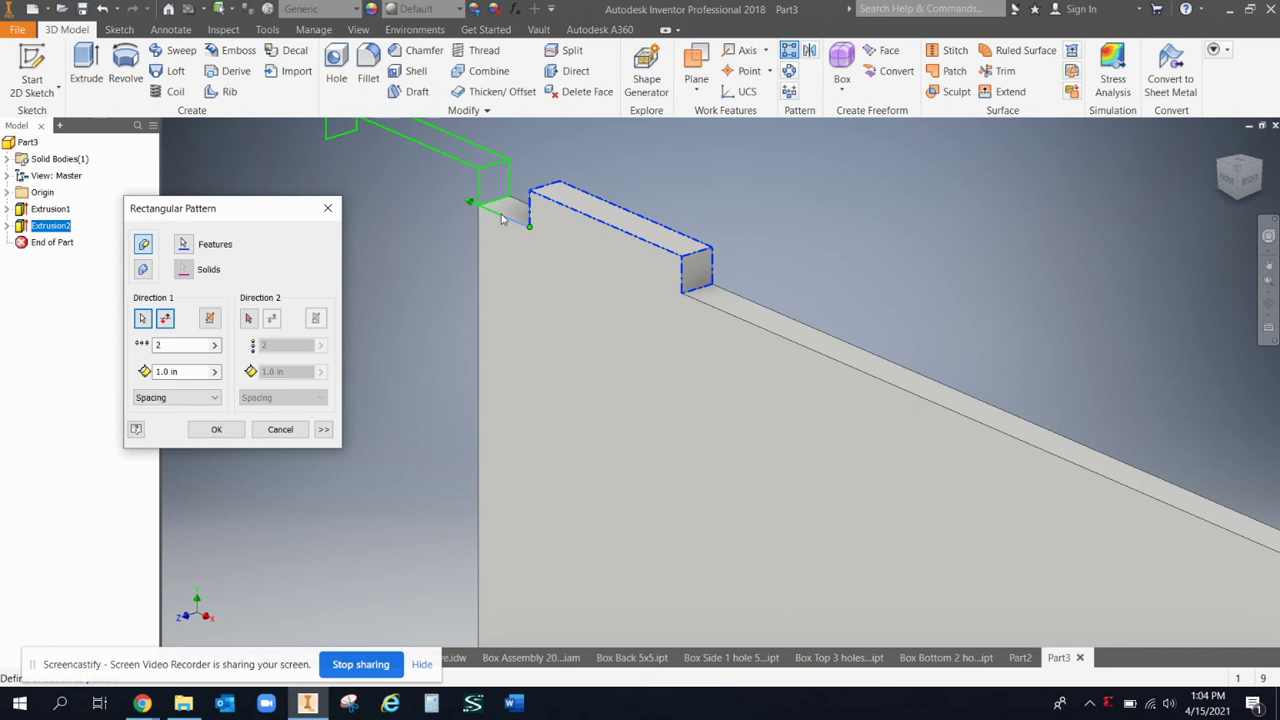
{"action": "left_click", "coordinate": [165, 318]}
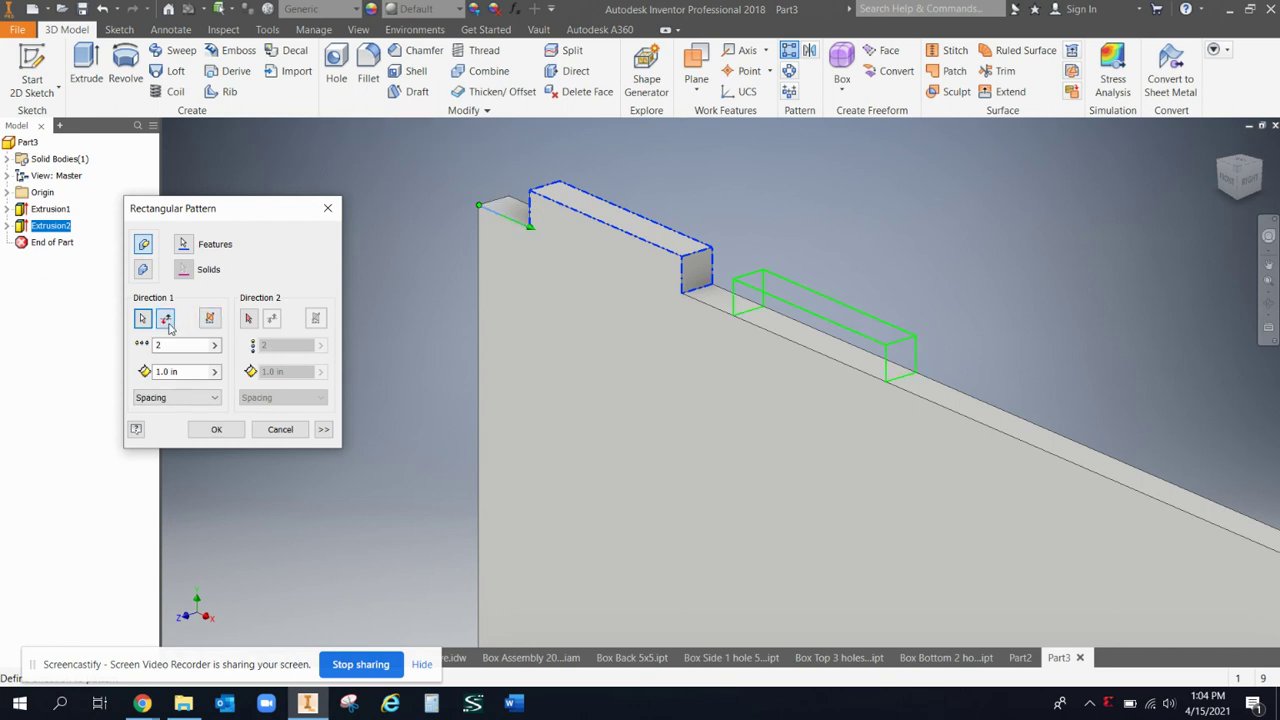
{"action": "double_click", "coordinate": [163, 346]}
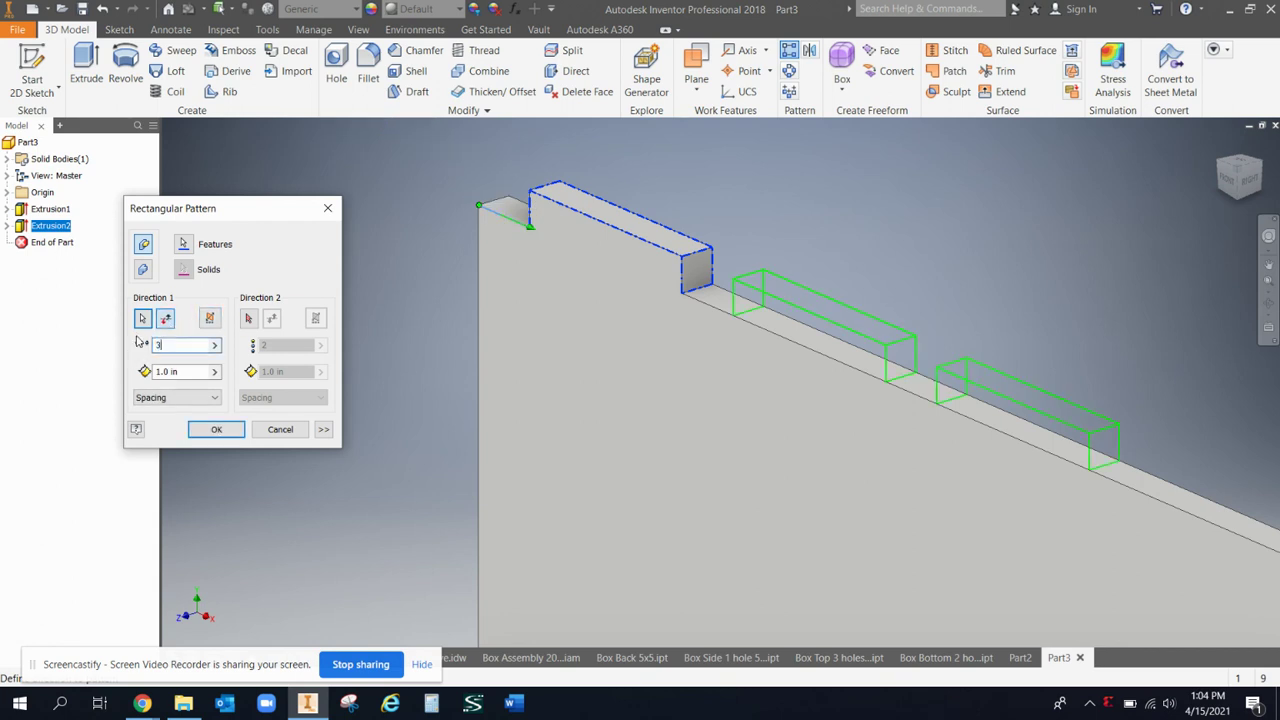
{"action": "double_click", "coordinate": [156, 372]}
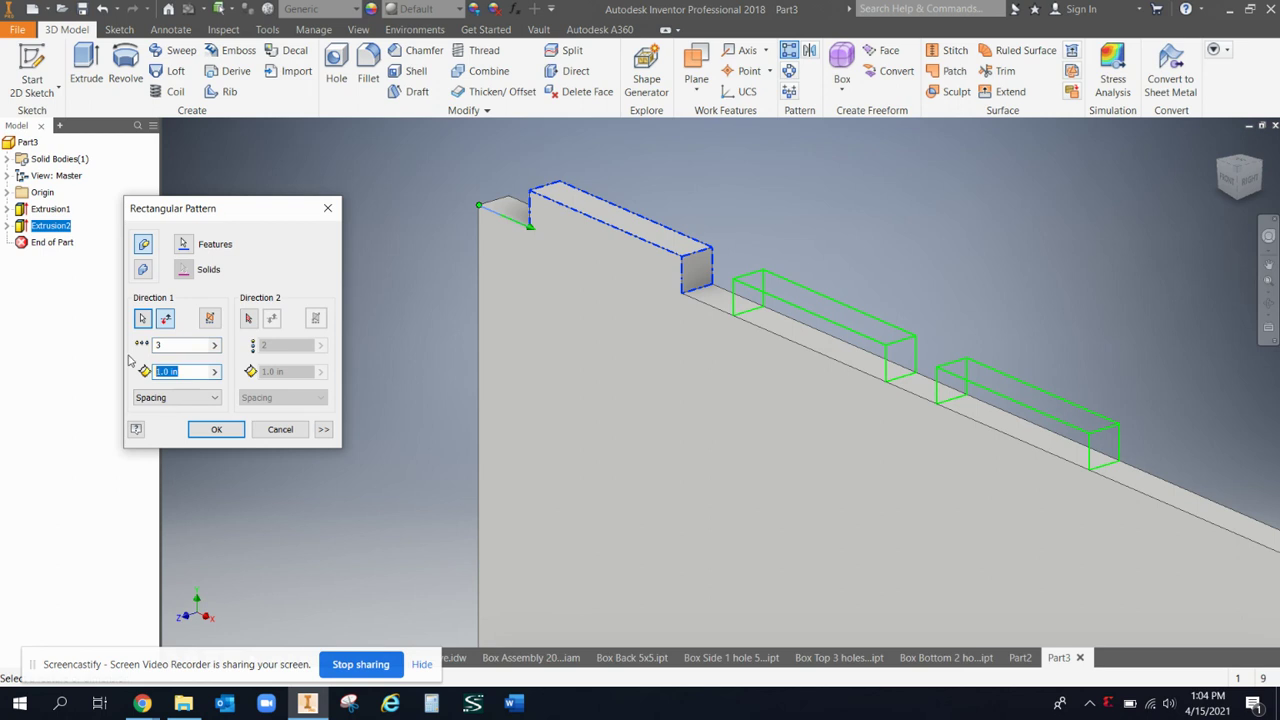
{"action": "type", "text": "1.25"}
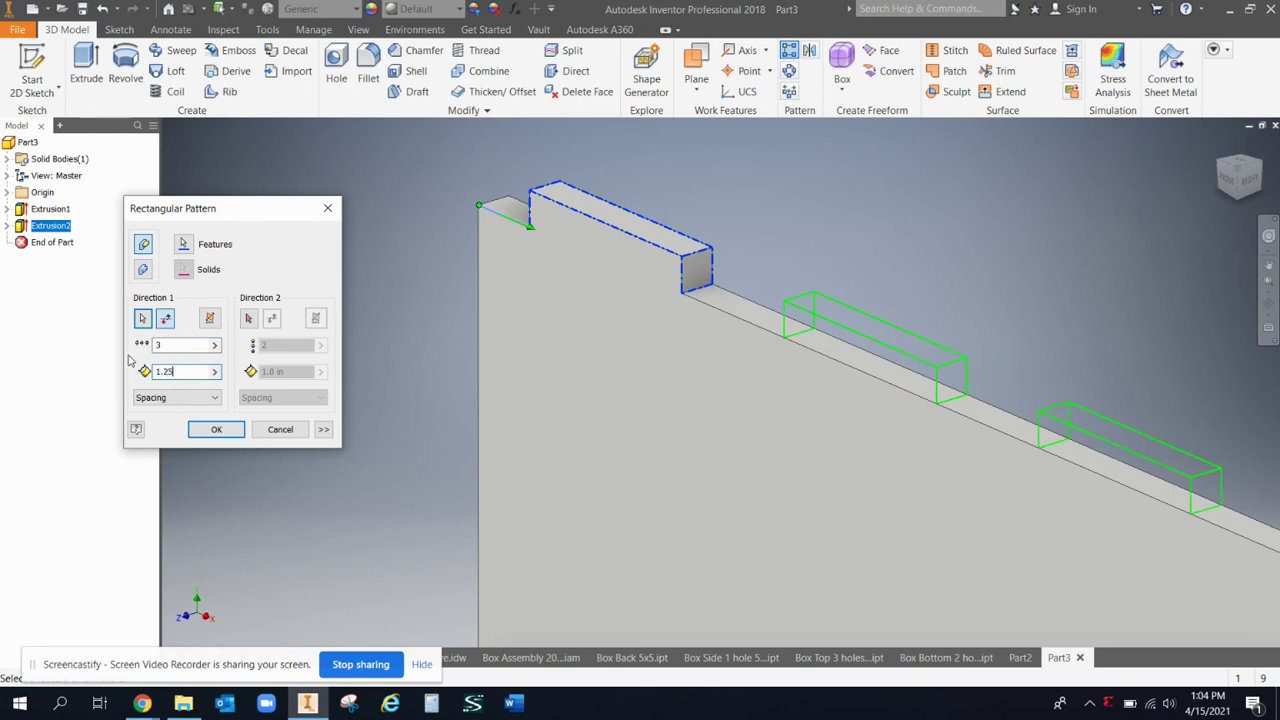
{"action": "key", "text": "F6"}
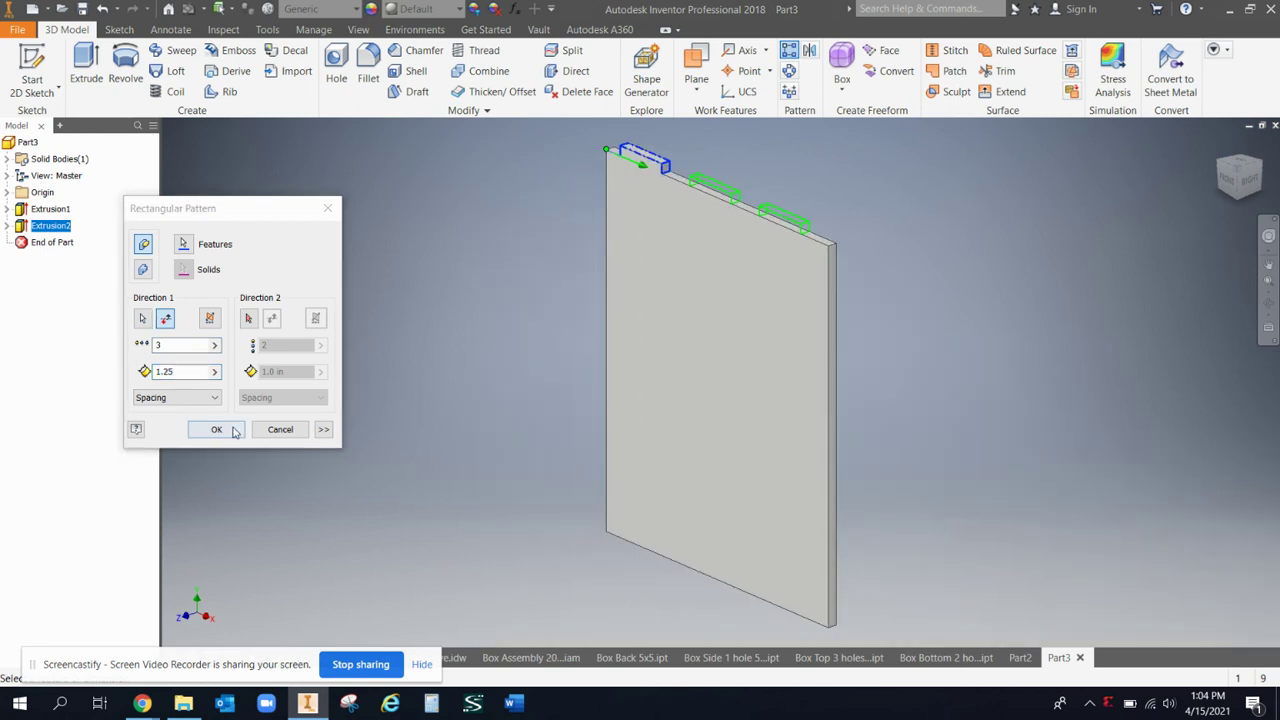
{"action": "left_click", "coordinate": [232, 429]}
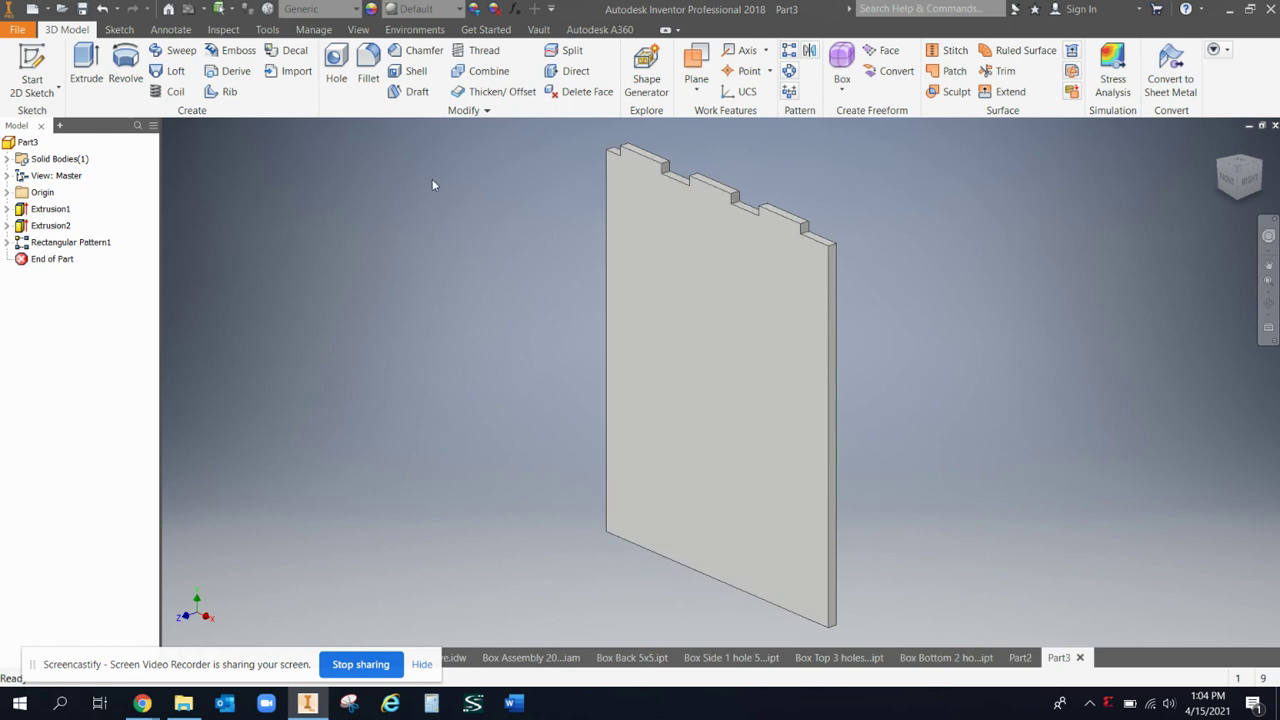
Step: Save the tabbed panel part in the 2021 folder as "side wall"
{"action": "left_click", "coordinate": [82, 9]}
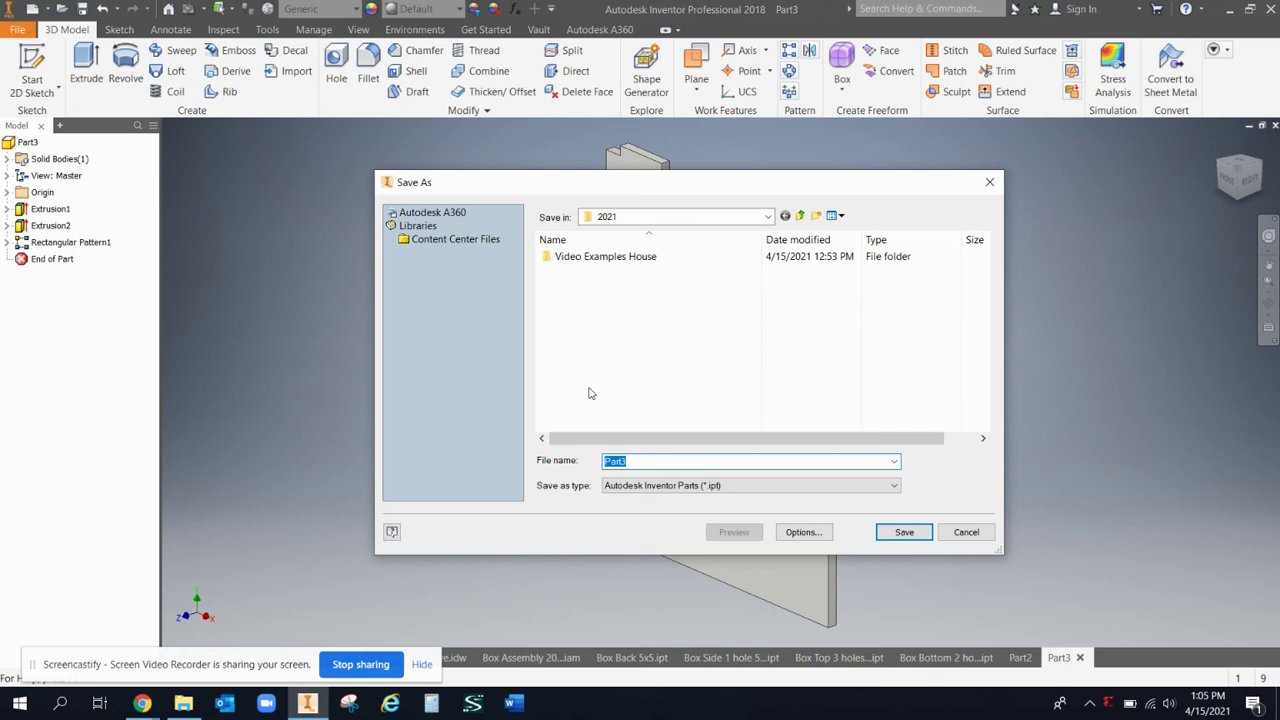
{"action": "type", "text": "side wall"}
{"action": "key", "text": "Return"}
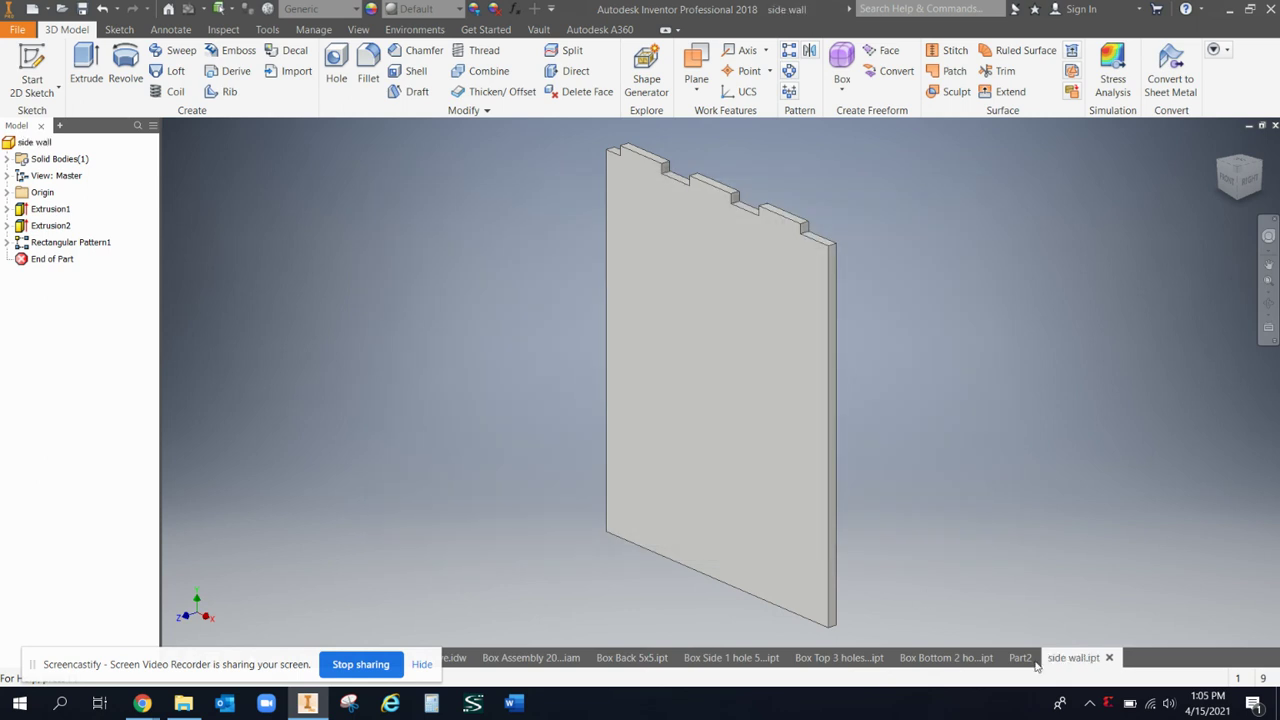
Step: Switch to the slotted board Part2 and save it in the 2021 folder as "bottom wall"
{"action": "left_click", "coordinate": [1030, 659]}
{"action": "left_click", "coordinate": [18, 30]}
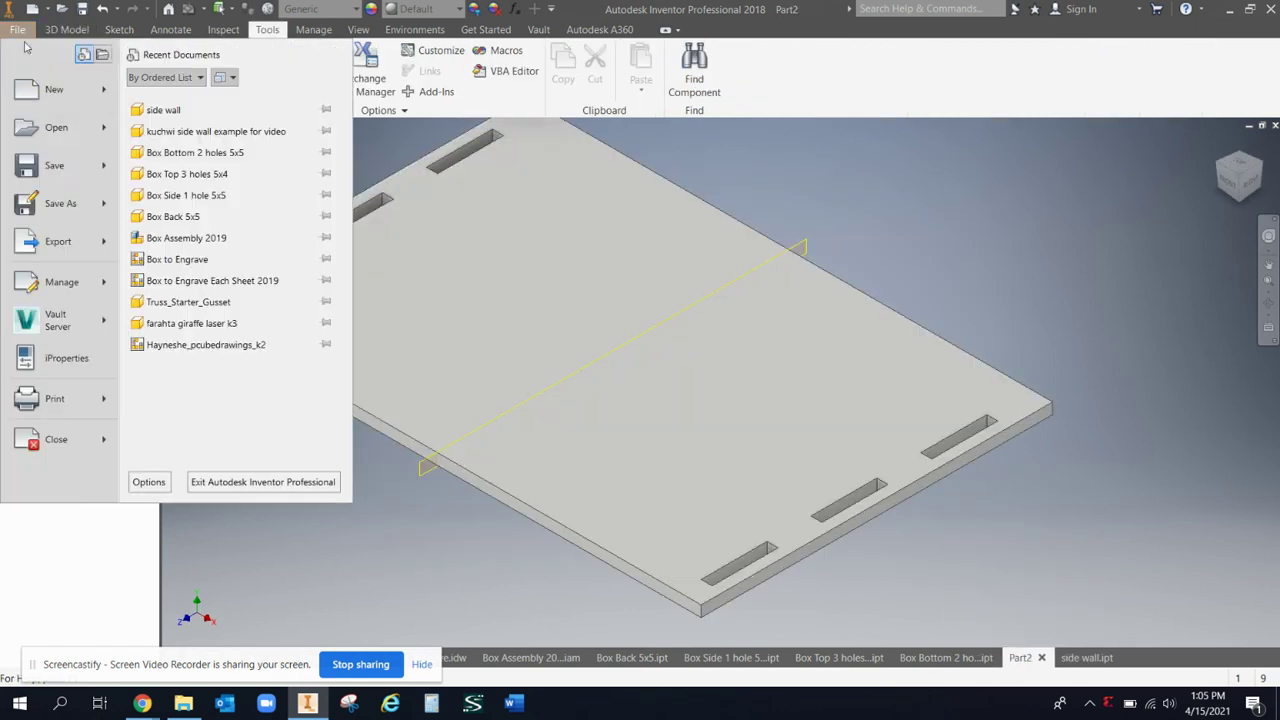
{"action": "left_click", "coordinate": [55, 166]}
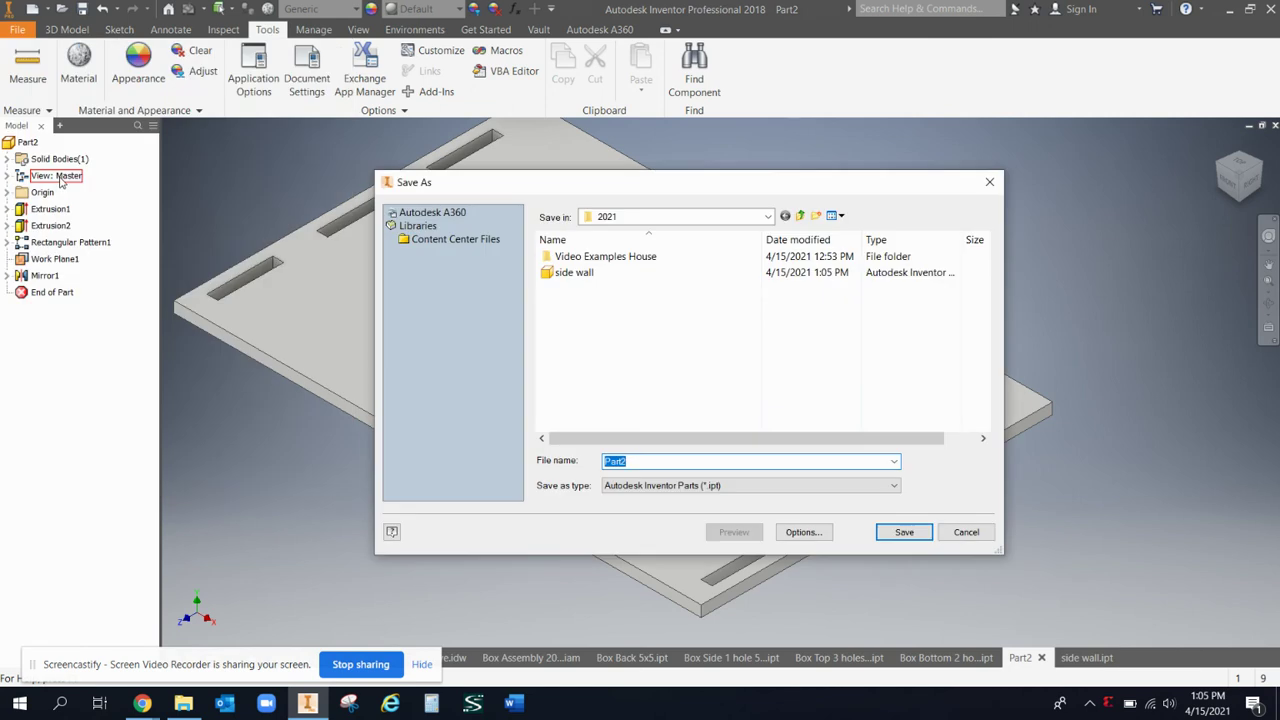
{"action": "type", "text": "bottom wall"}
{"action": "key", "text": "Return"}
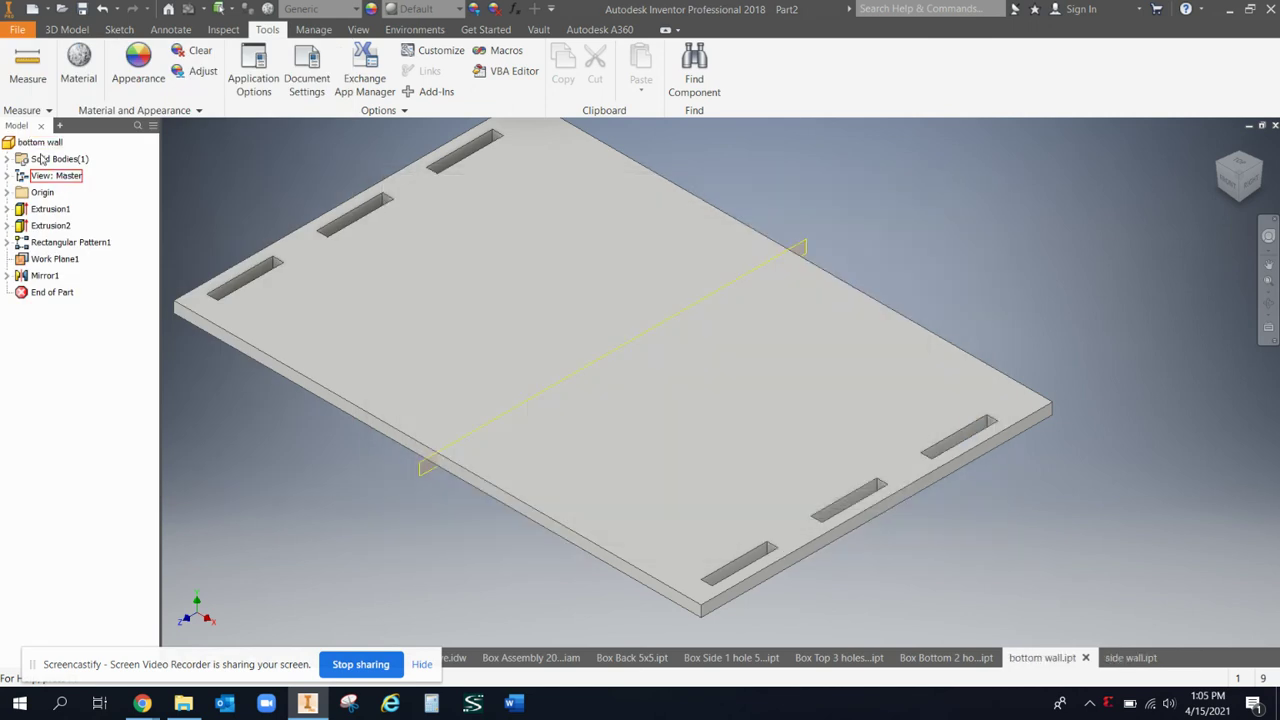
Step: Create a new assembly from the Standard.iam template, accepting the style library definitions
{"action": "left_click", "coordinate": [44, 11]}
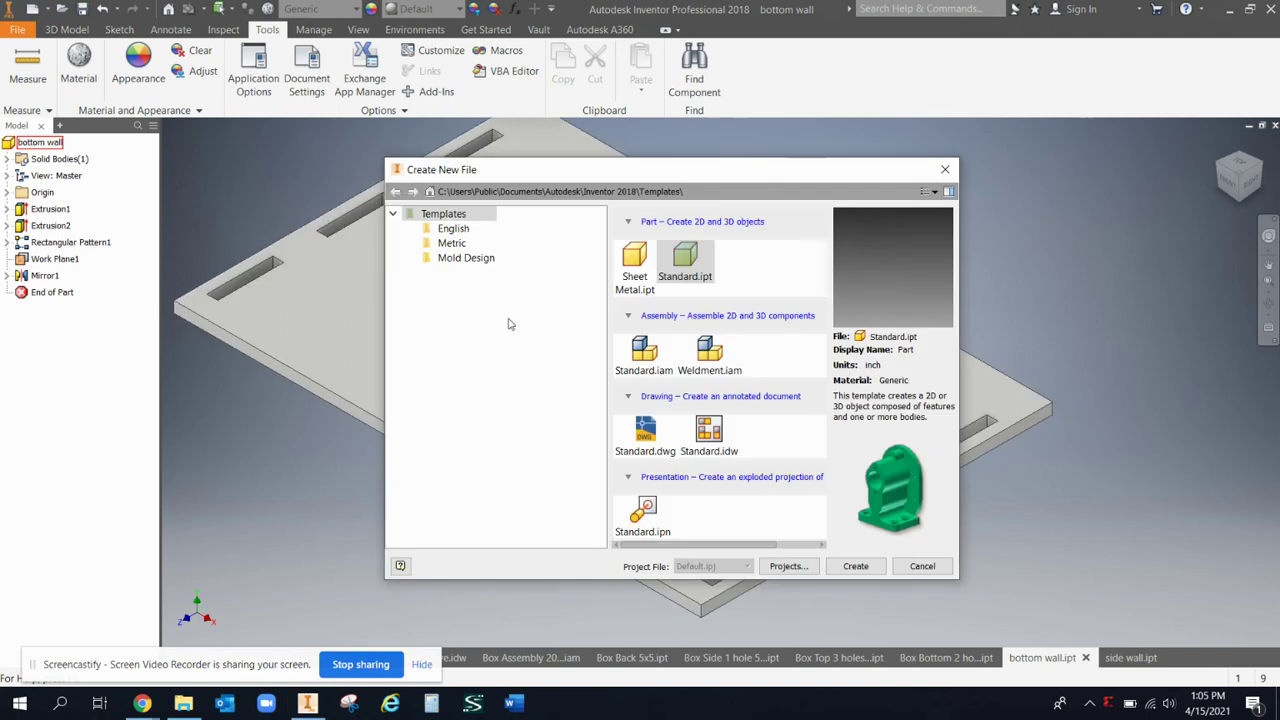
{"action": "double_click", "coordinate": [660, 362]}
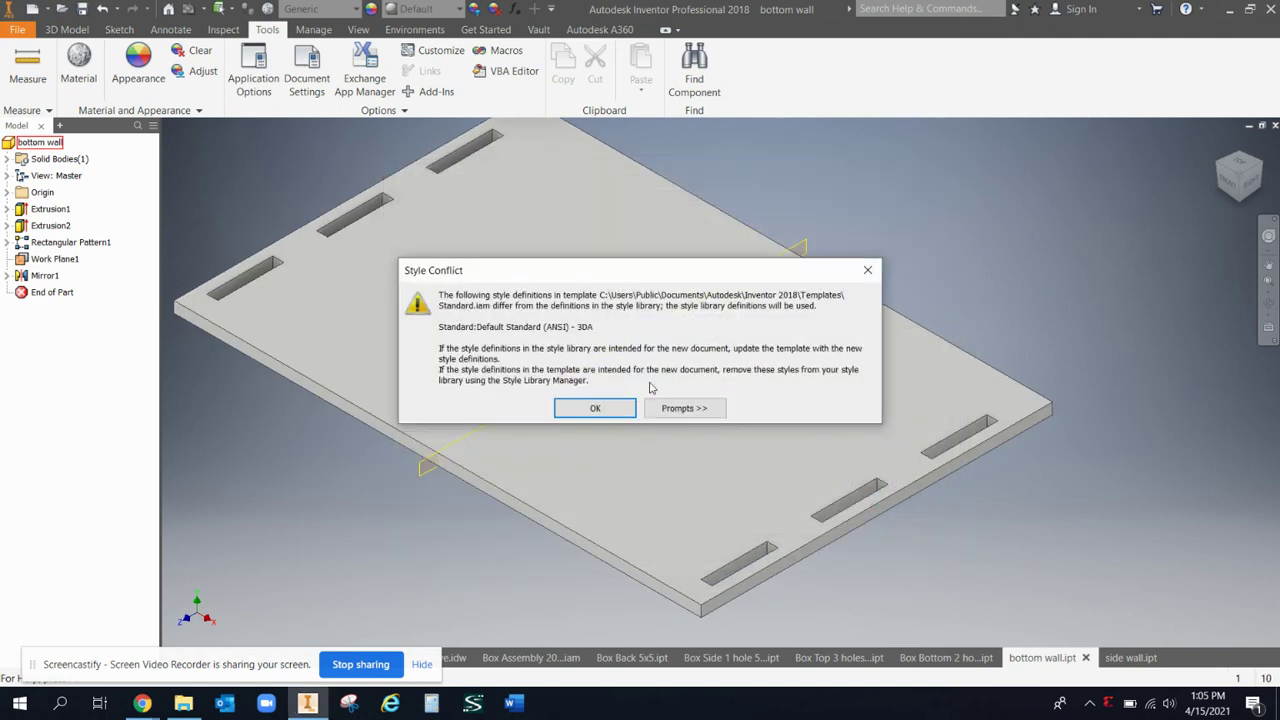
{"action": "left_click", "coordinate": [611, 399]}
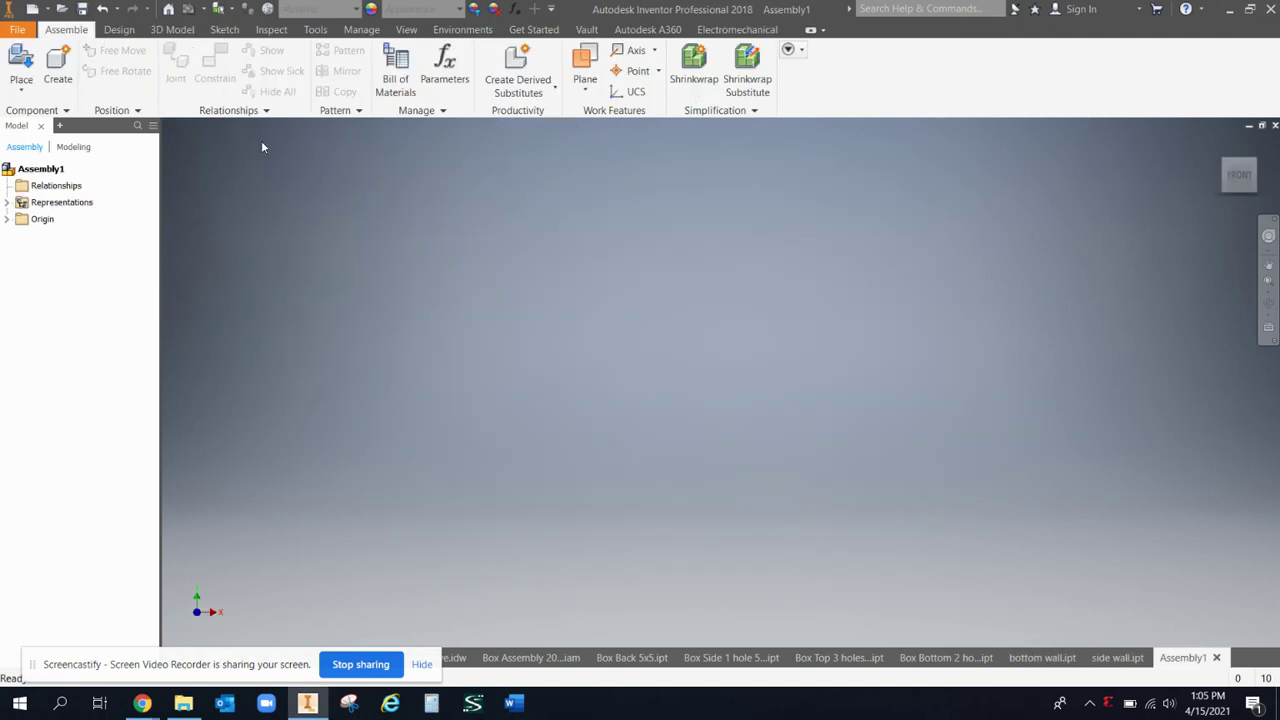
Step: Start placing a component and browse the L: drive through IED and Unit 6 to the 2021 folder in 4-Birdhouse Design
{"action": "left_click", "coordinate": [21, 62]}
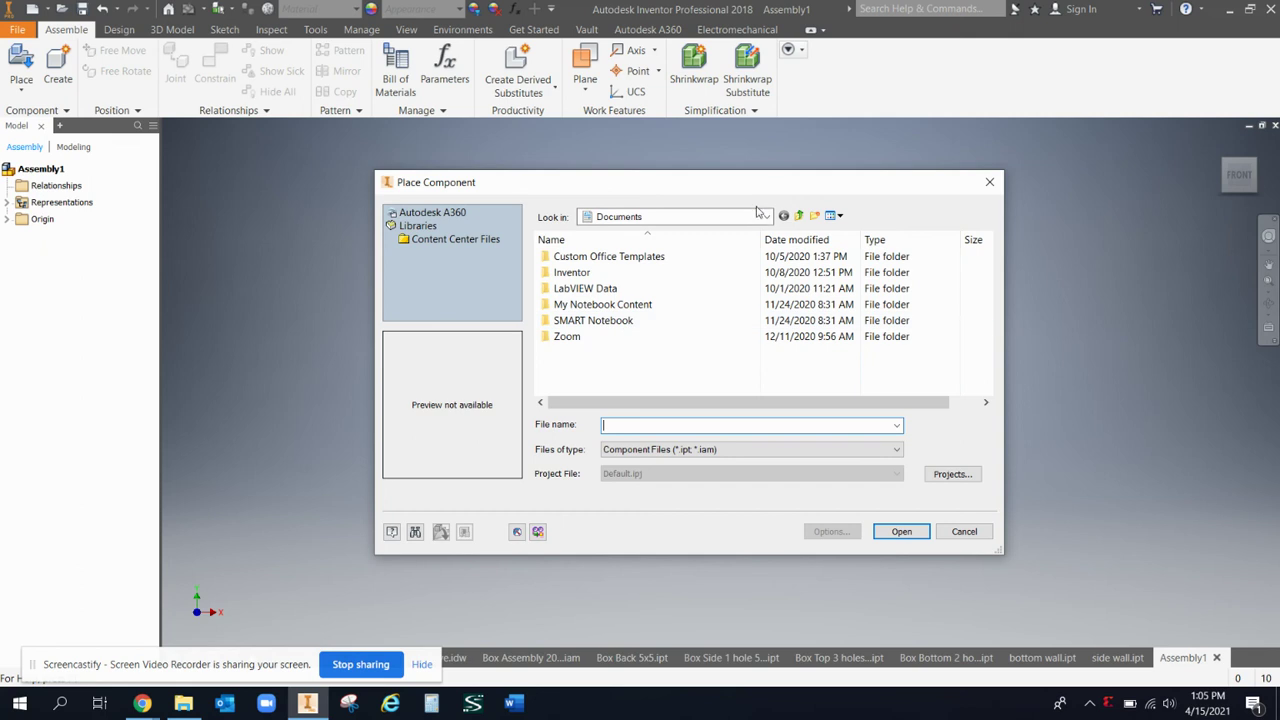
{"action": "left_click", "coordinate": [770, 218]}
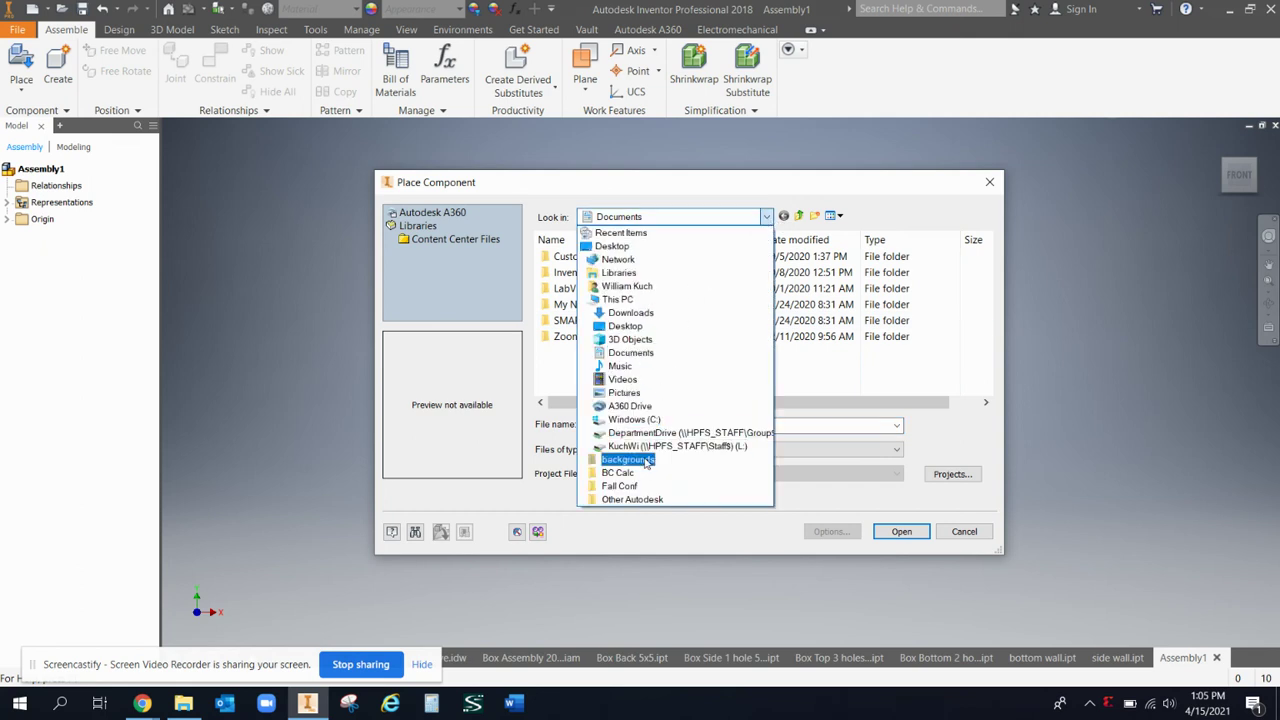
{"action": "left_click", "coordinate": [642, 450]}
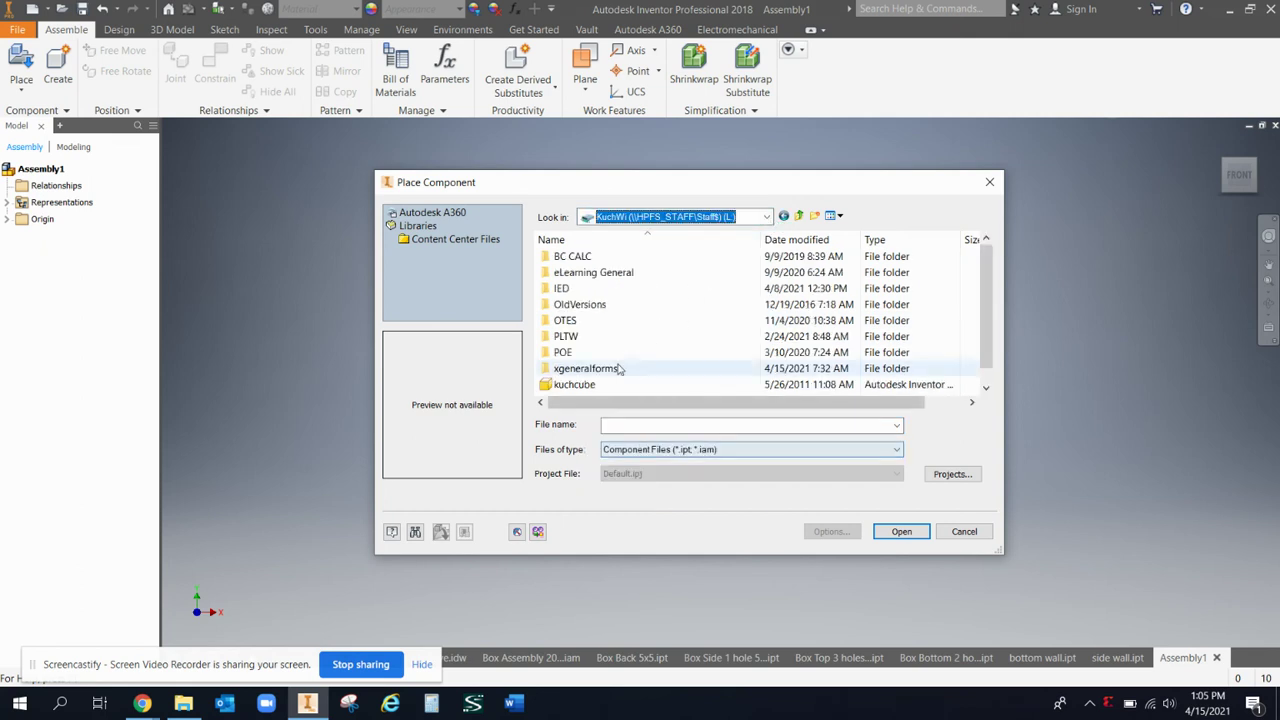
{"action": "double_click", "coordinate": [566, 288]}
{"action": "scroll", "coordinate": [568, 380], "scroll_direction": "down", "scroll_amount": 1}
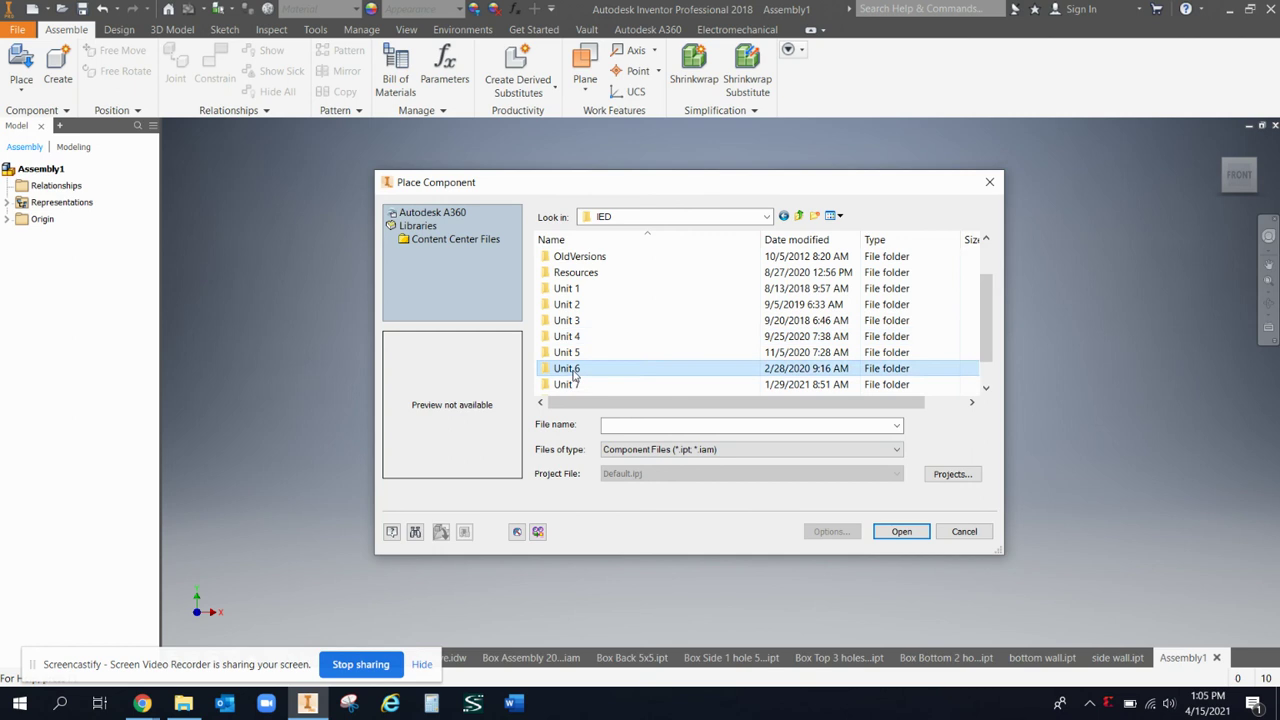
{"action": "double_click", "coordinate": [574, 368]}
{"action": "double_click", "coordinate": [582, 304]}
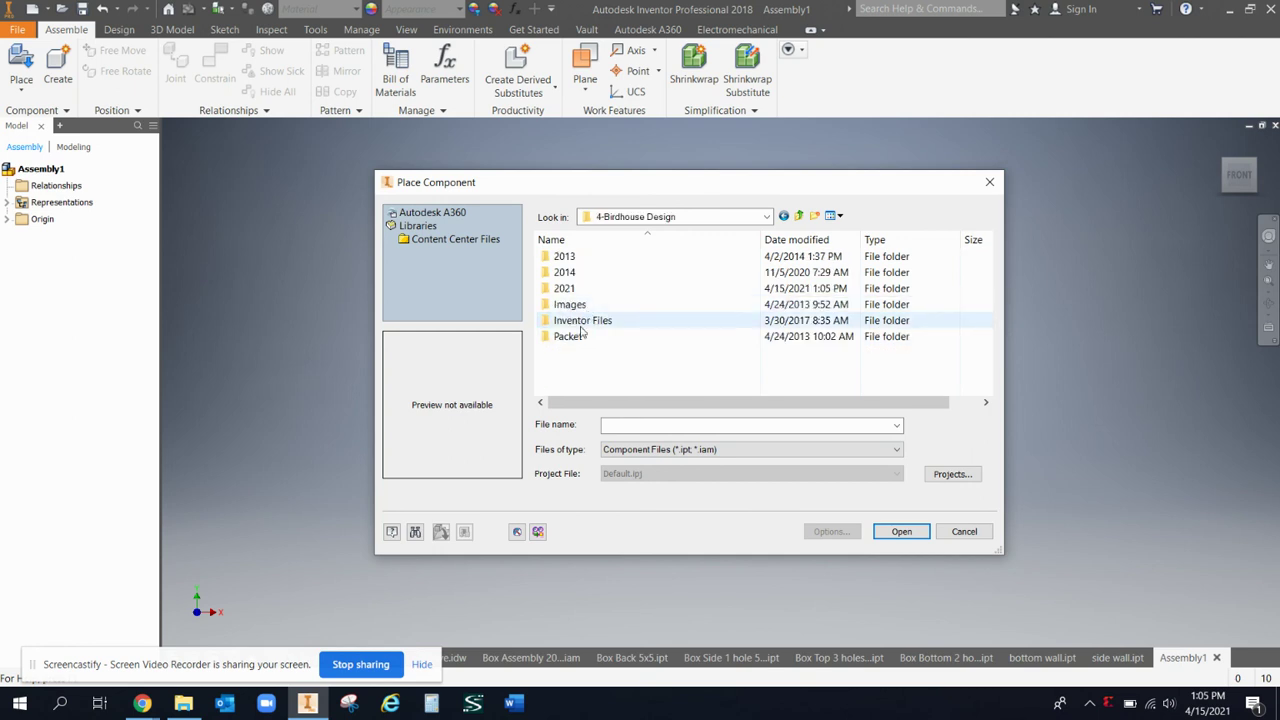
{"action": "double_click", "coordinate": [582, 290]}
Step: Place a single instance of the bottom wall part in the assembly and ground it
{"action": "left_click", "coordinate": [583, 275]}
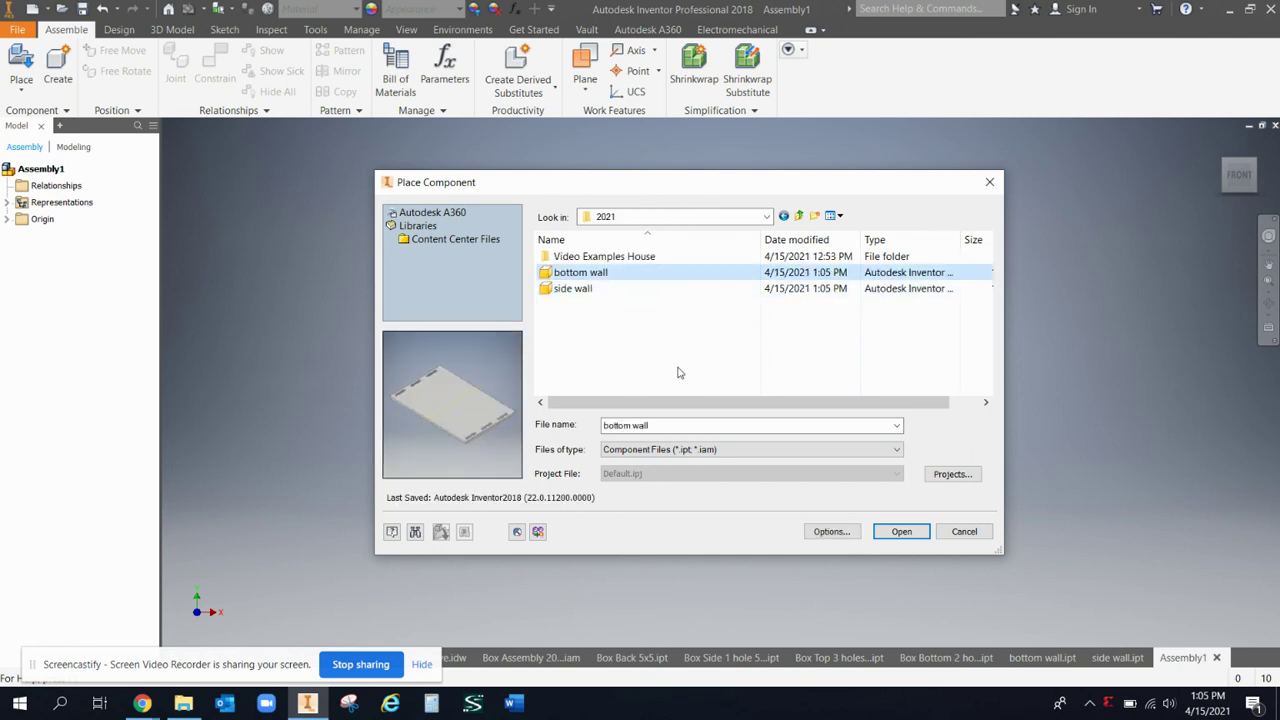
{"action": "left_click", "coordinate": [912, 532]}
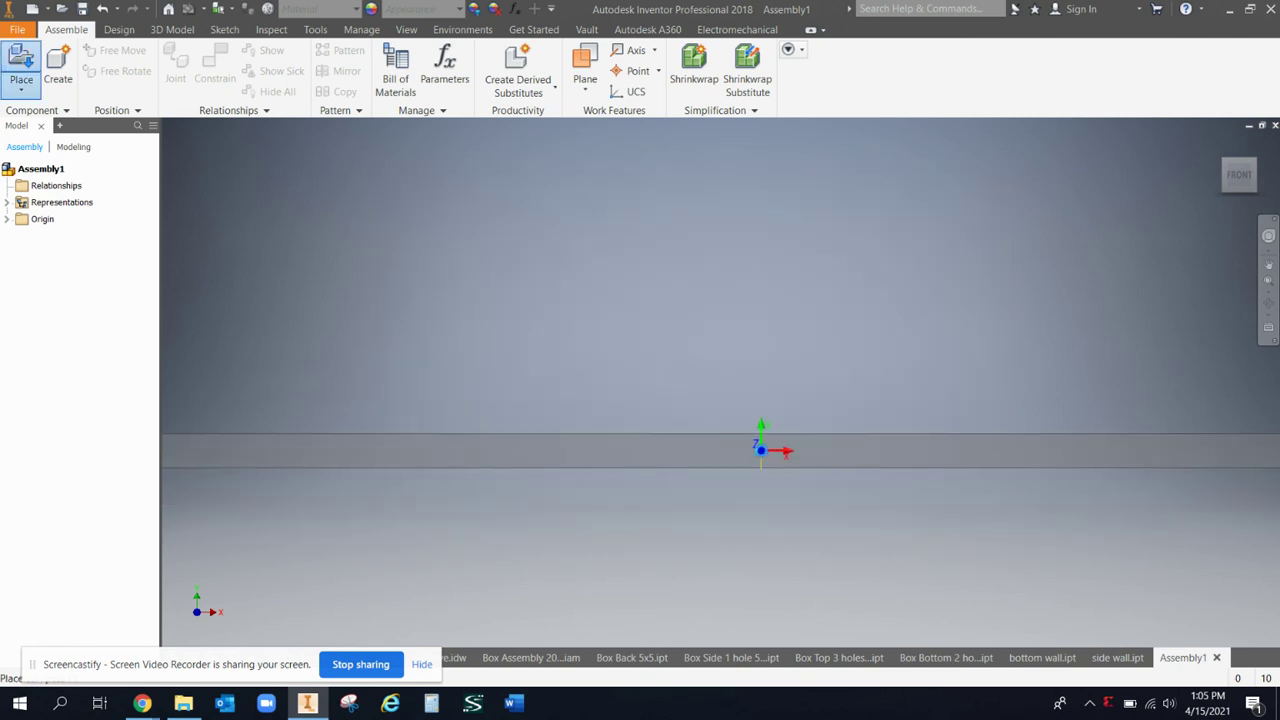
{"action": "left_click", "coordinate": [755, 493]}
{"action": "key", "text": "Escape"}
{"action": "right_click", "coordinate": [723, 472]}
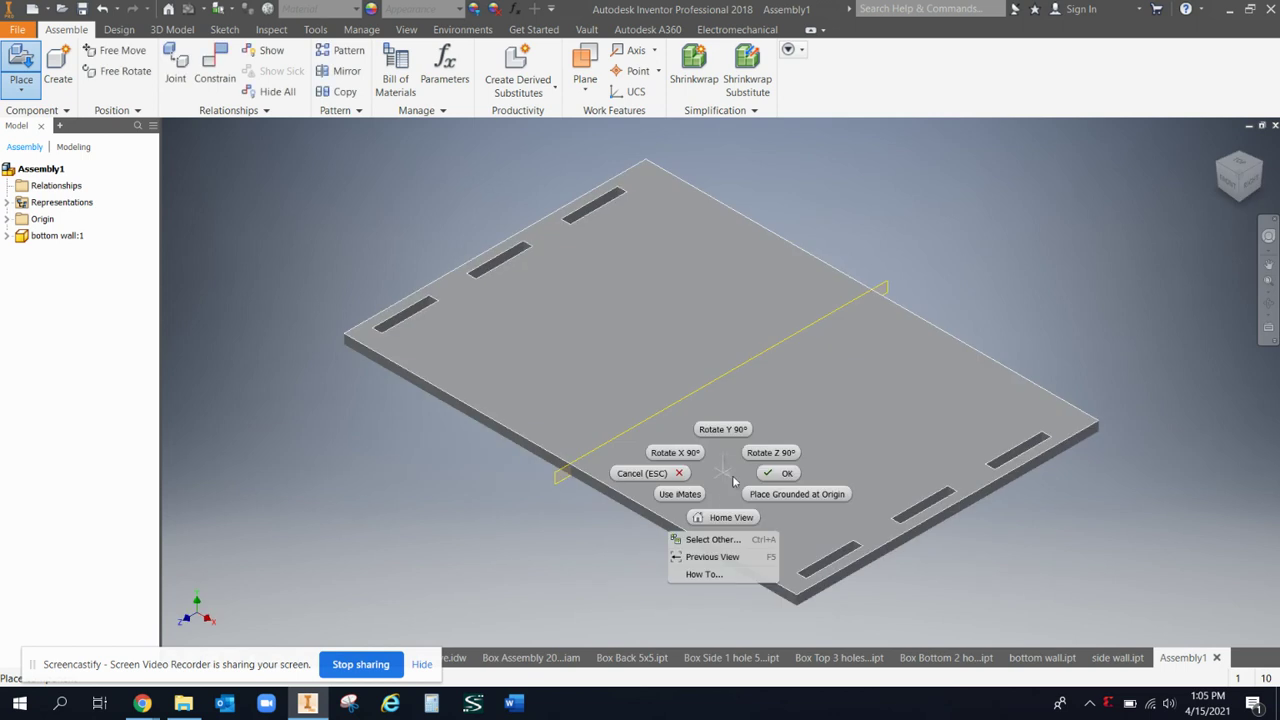
{"action": "left_click", "coordinate": [686, 468]}
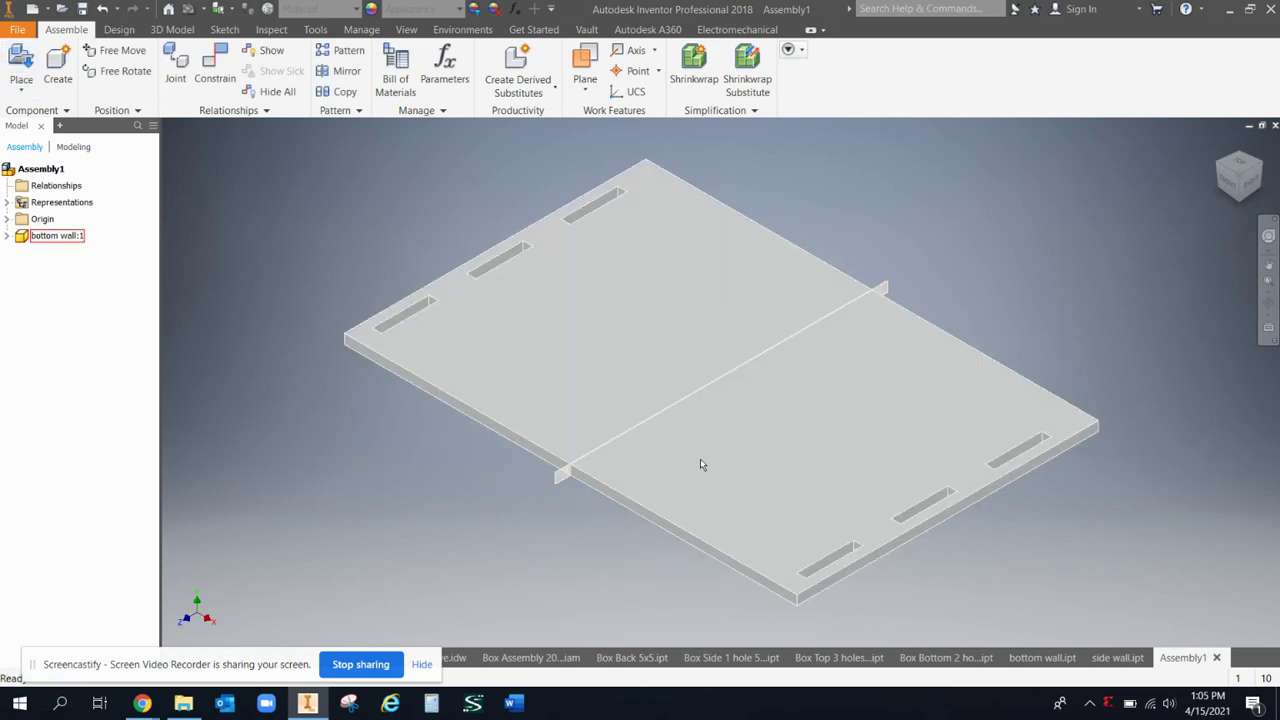
{"action": "right_click", "coordinate": [703, 457]}
{"action": "left_click", "coordinate": [676, 283]}
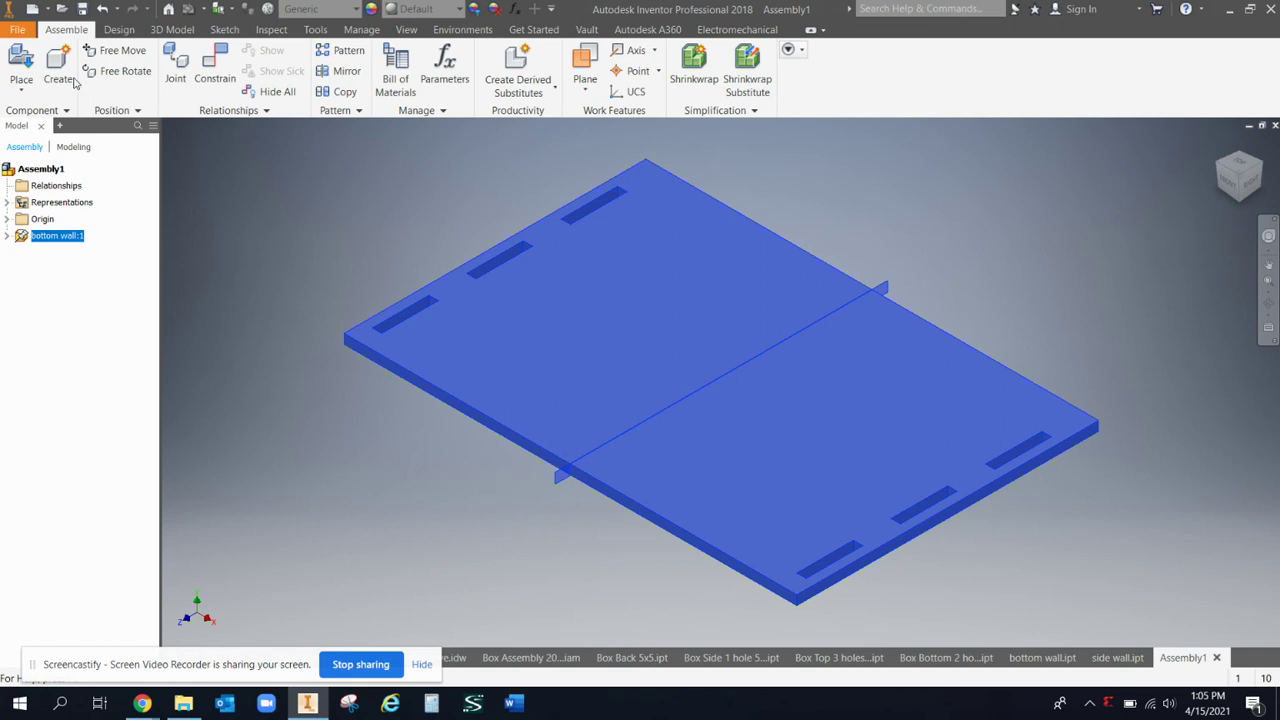
Step: Place a single instance of the side wall part above the bottom wall
{"action": "left_click", "coordinate": [25, 62]}
{"action": "double_click", "coordinate": [572, 290]}
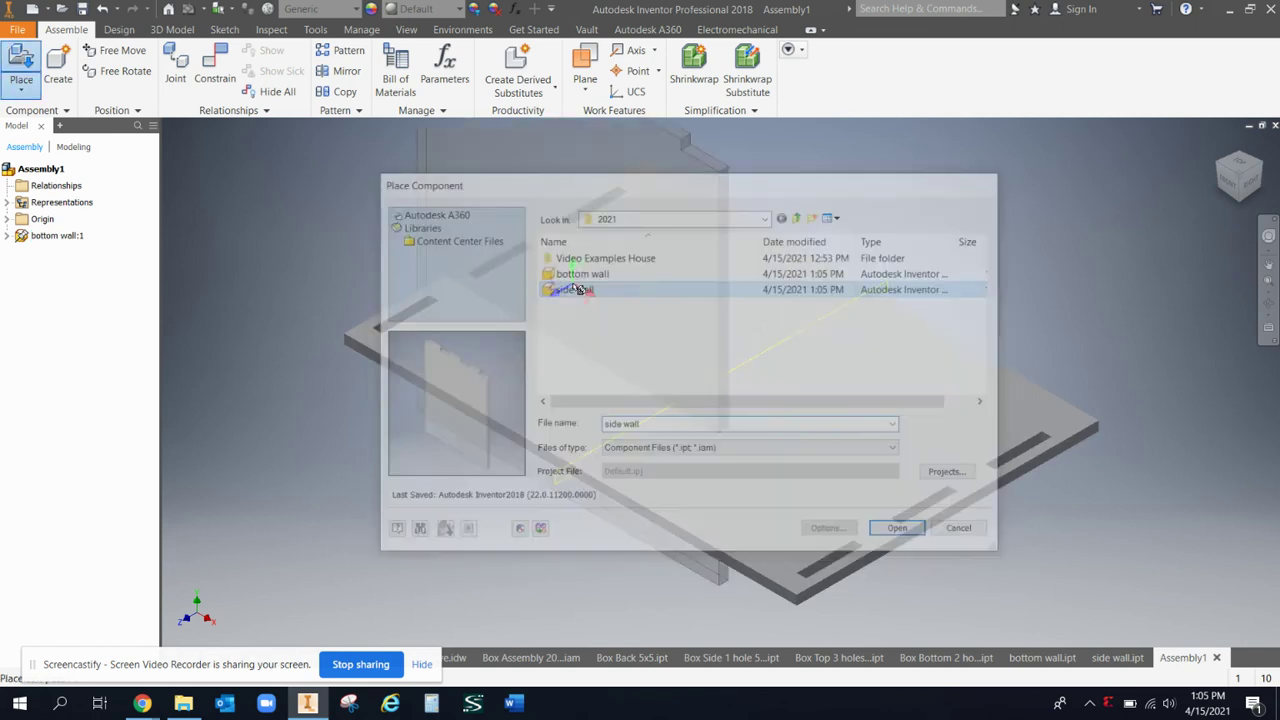
{"action": "left_click", "coordinate": [820, 302]}
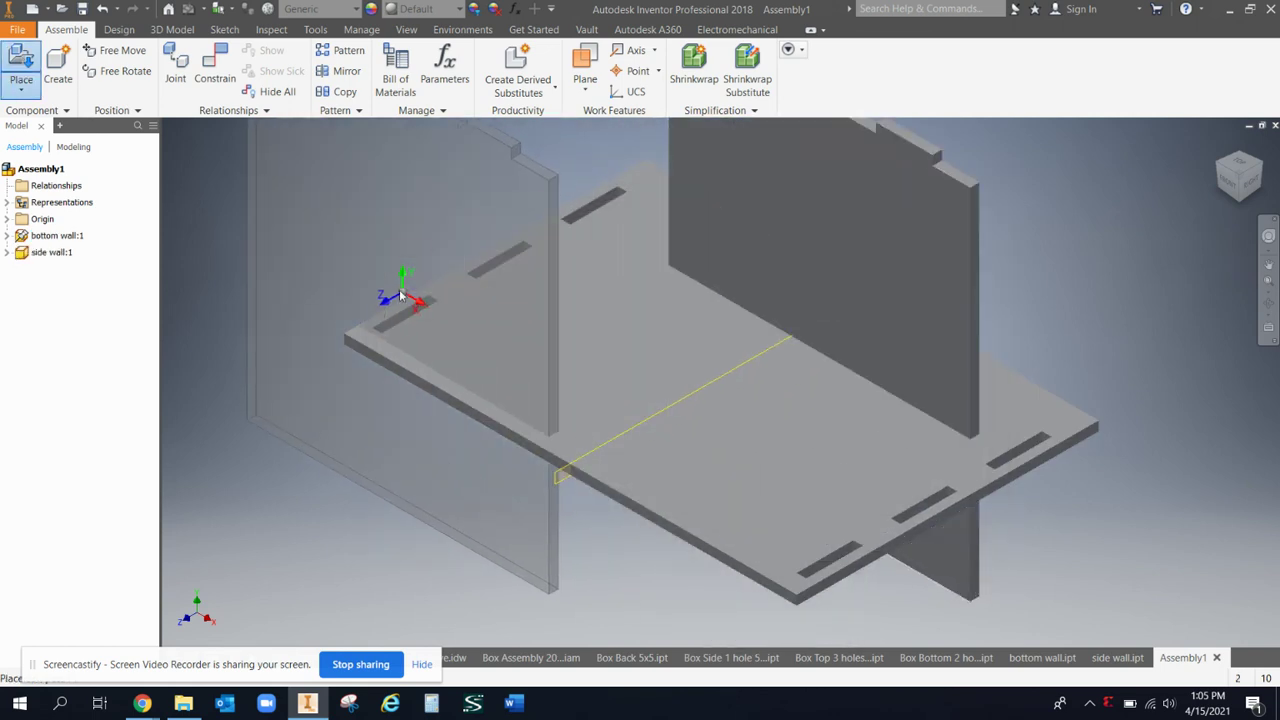
{"action": "right_click", "coordinate": [399, 289]}
{"action": "left_click", "coordinate": [451, 292]}
{"action": "middle_click_drag", "start_coordinate": [428, 218], "coordinate": [309, 297], "text": "shift"}
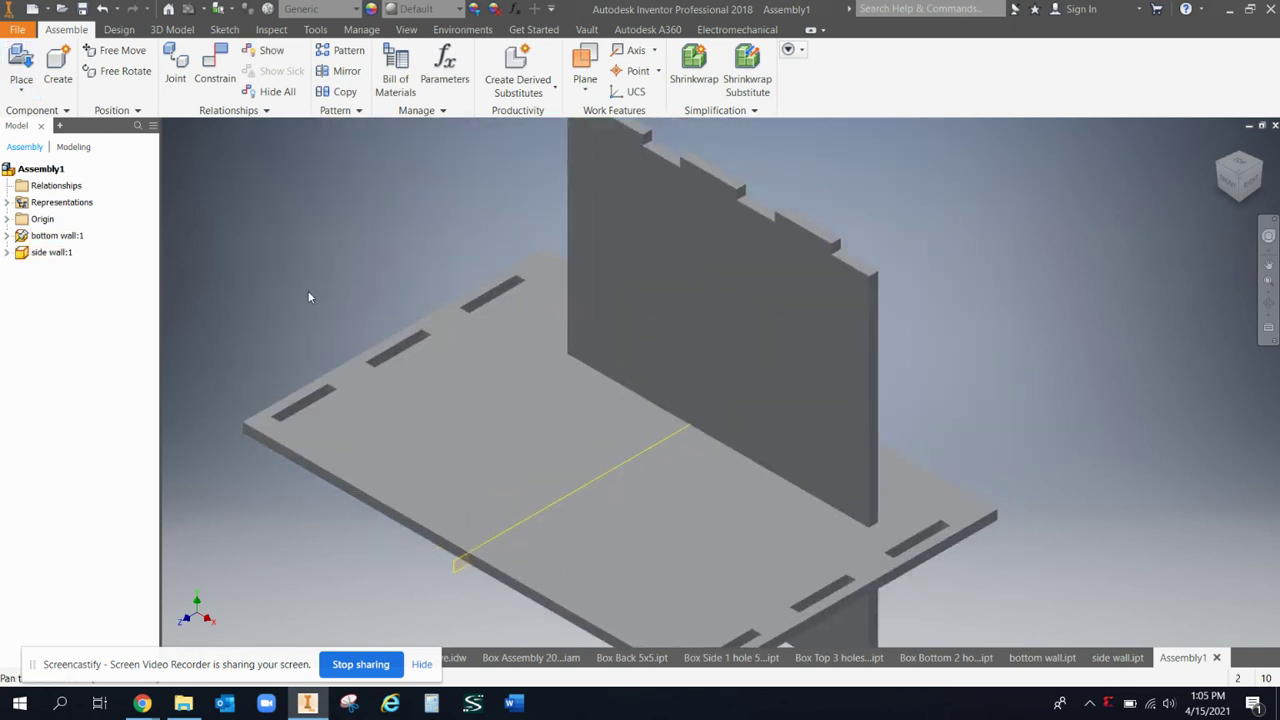
Step: Mate the side wall's narrow edge face beside the tabs to the bottom wall's large upper face with 0.000 in offset
{"action": "left_click", "coordinate": [215, 68]}
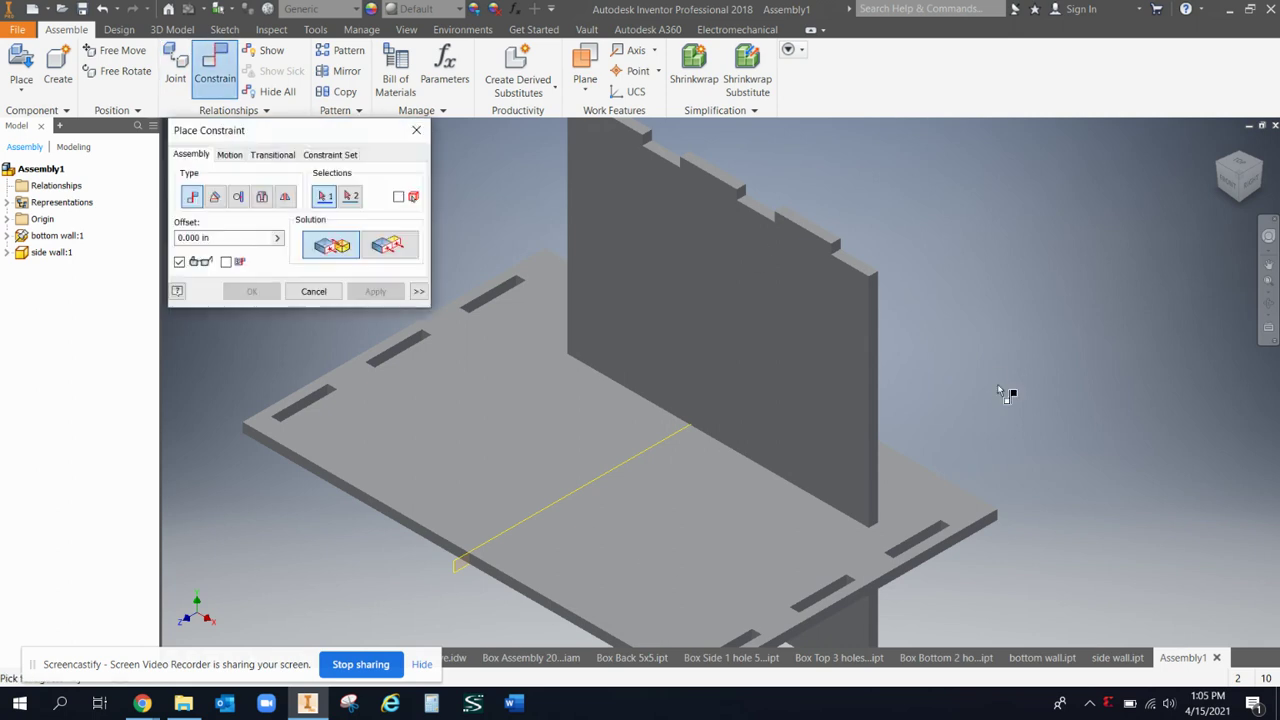
{"action": "left_click", "coordinate": [866, 271]}
{"action": "left_click", "coordinate": [930, 504]}
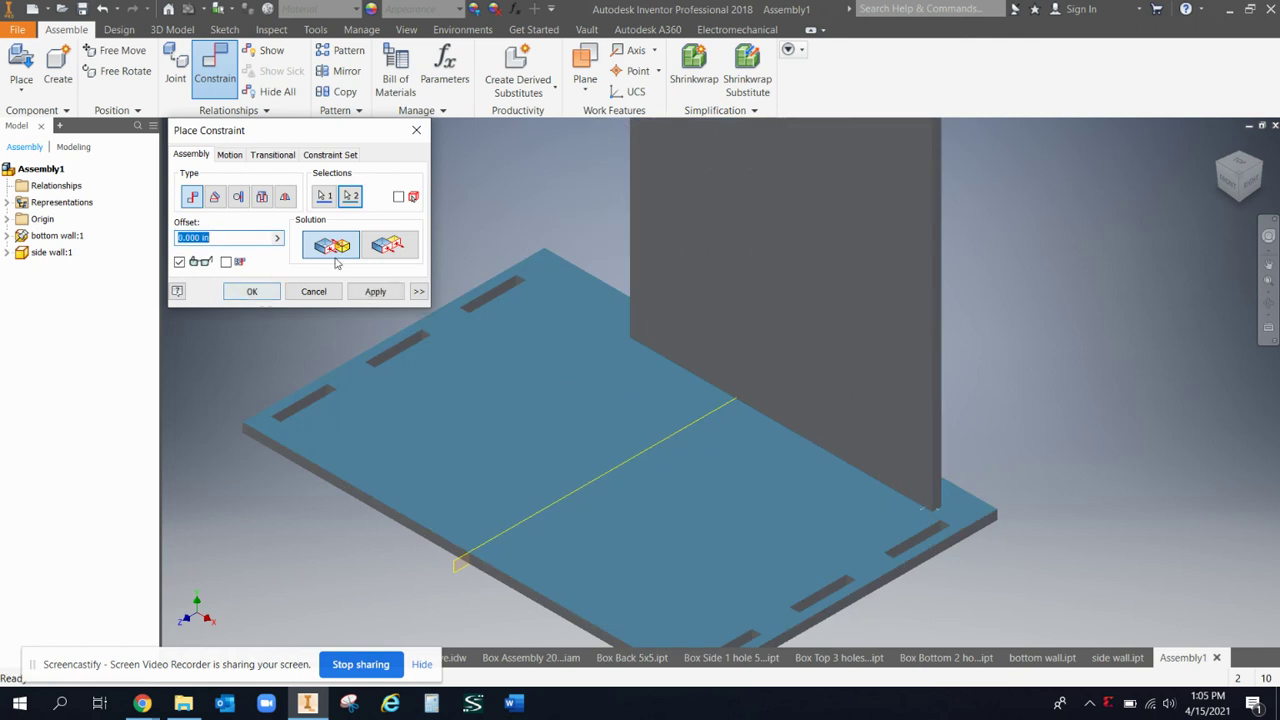
{"action": "left_click", "coordinate": [362, 292]}
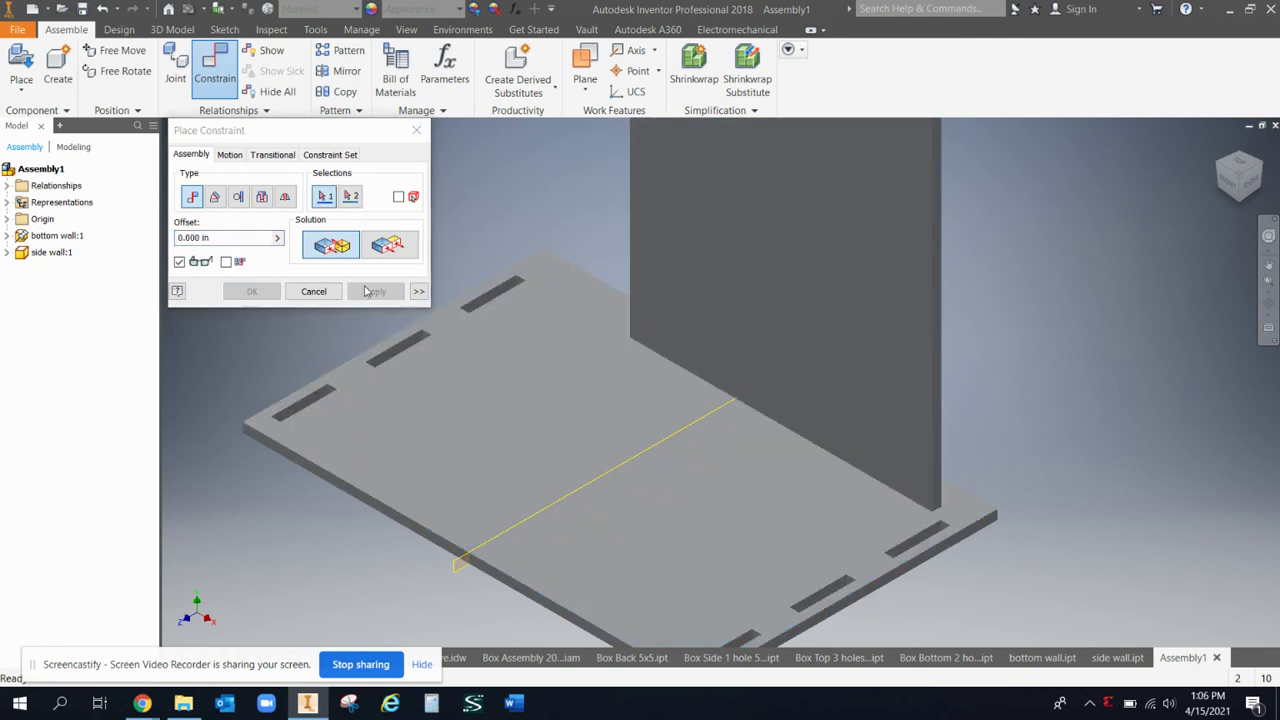
Step: Flush the bottom wall's long narrow side face with the side wall's matching narrow vertical edge face at 0.000 in offset
{"action": "left_click", "coordinate": [400, 248]}
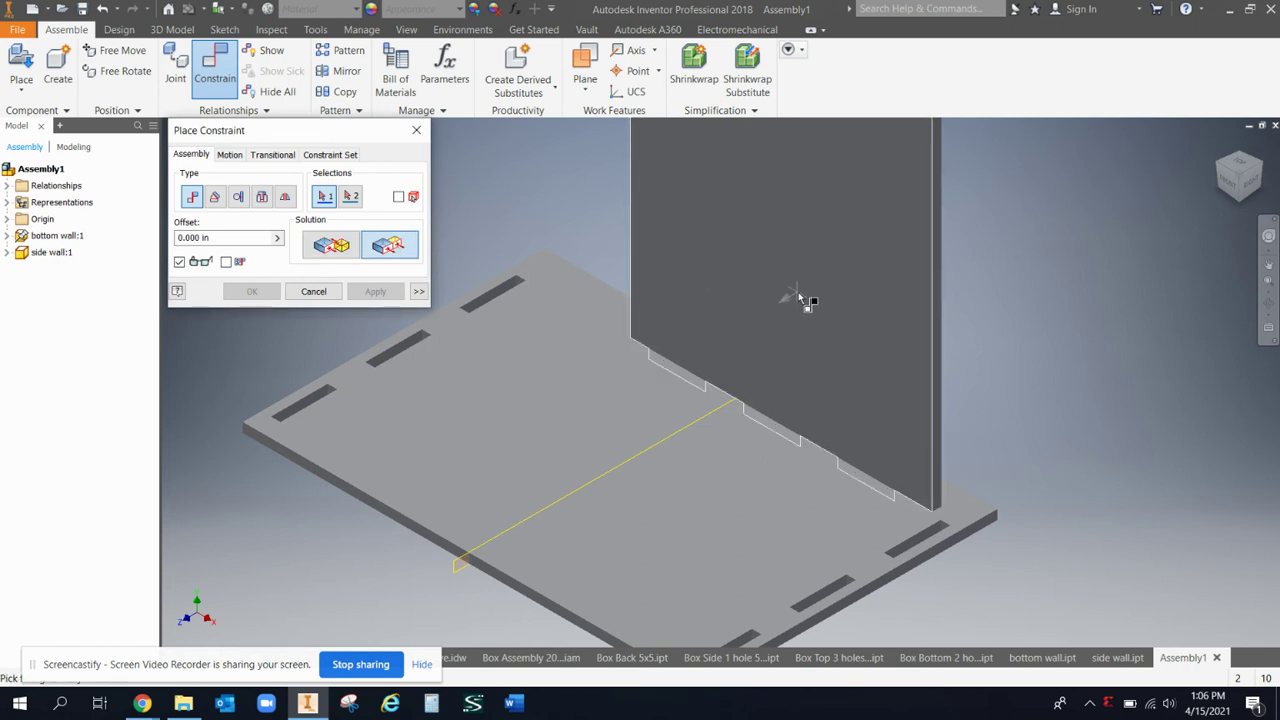
{"action": "scroll", "coordinate": [491, 537], "scroll_direction": "down", "scroll_amount": 5}
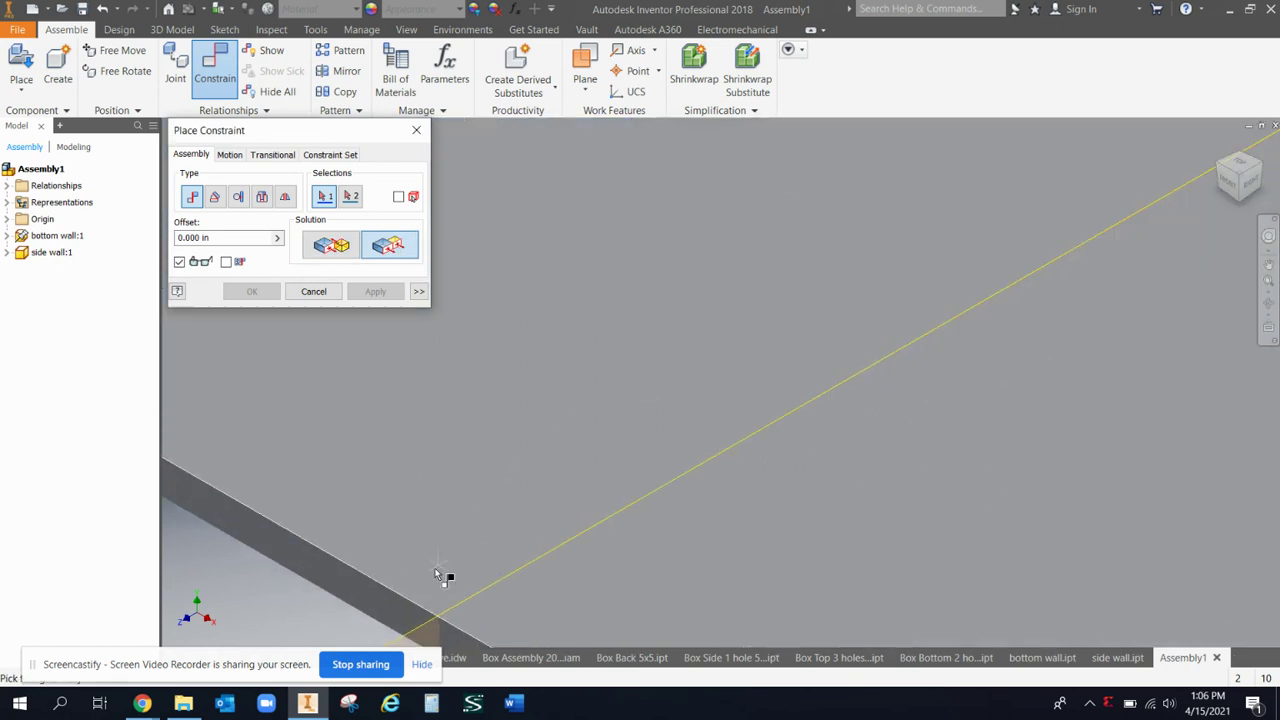
{"action": "left_click", "coordinate": [398, 610]}
{"action": "scroll", "coordinate": [903, 420], "scroll_direction": "up", "scroll_amount": 6}
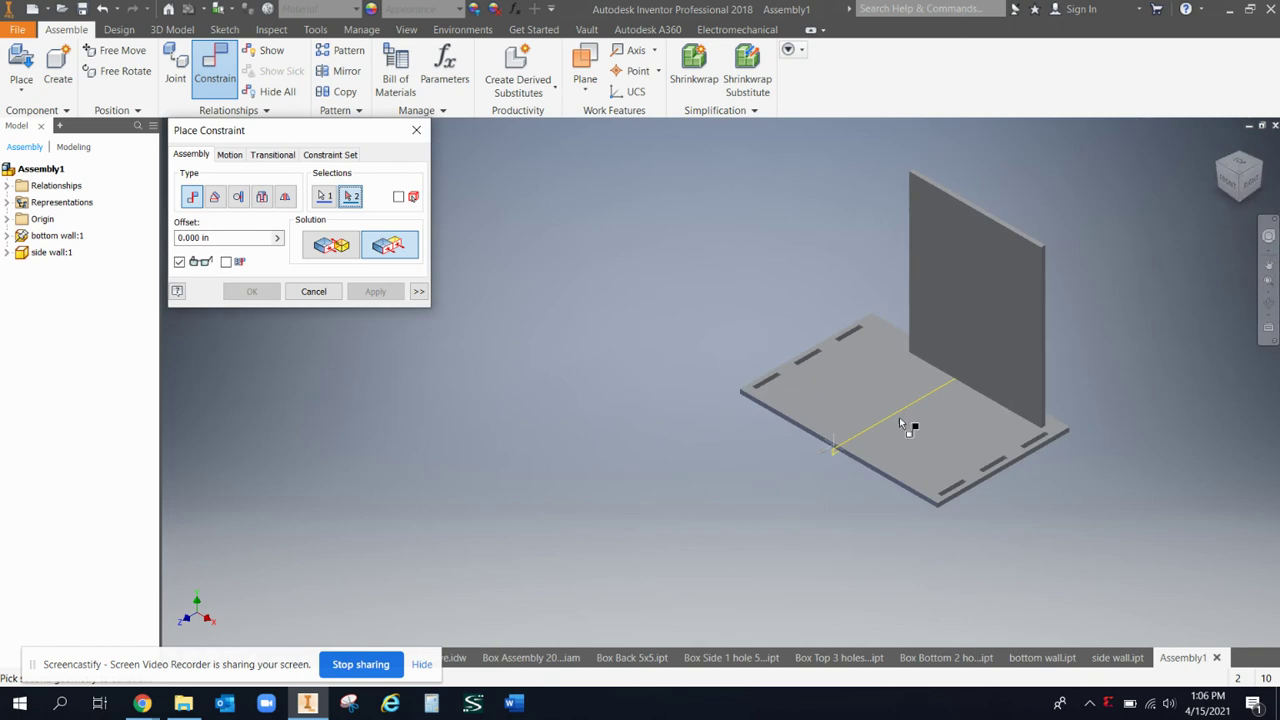
{"action": "left_click", "coordinate": [1223, 172]}
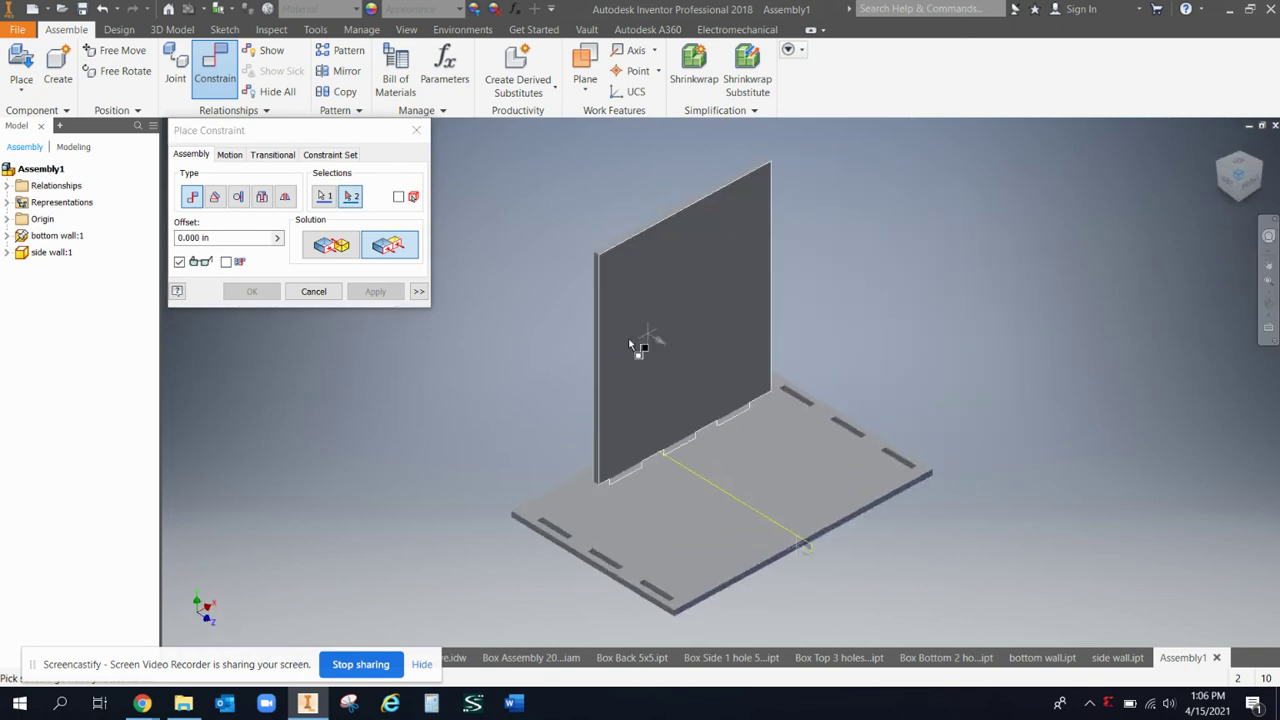
{"action": "scroll", "coordinate": [603, 423], "scroll_direction": "down", "scroll_amount": 5}
{"action": "left_click", "coordinate": [603, 423]}
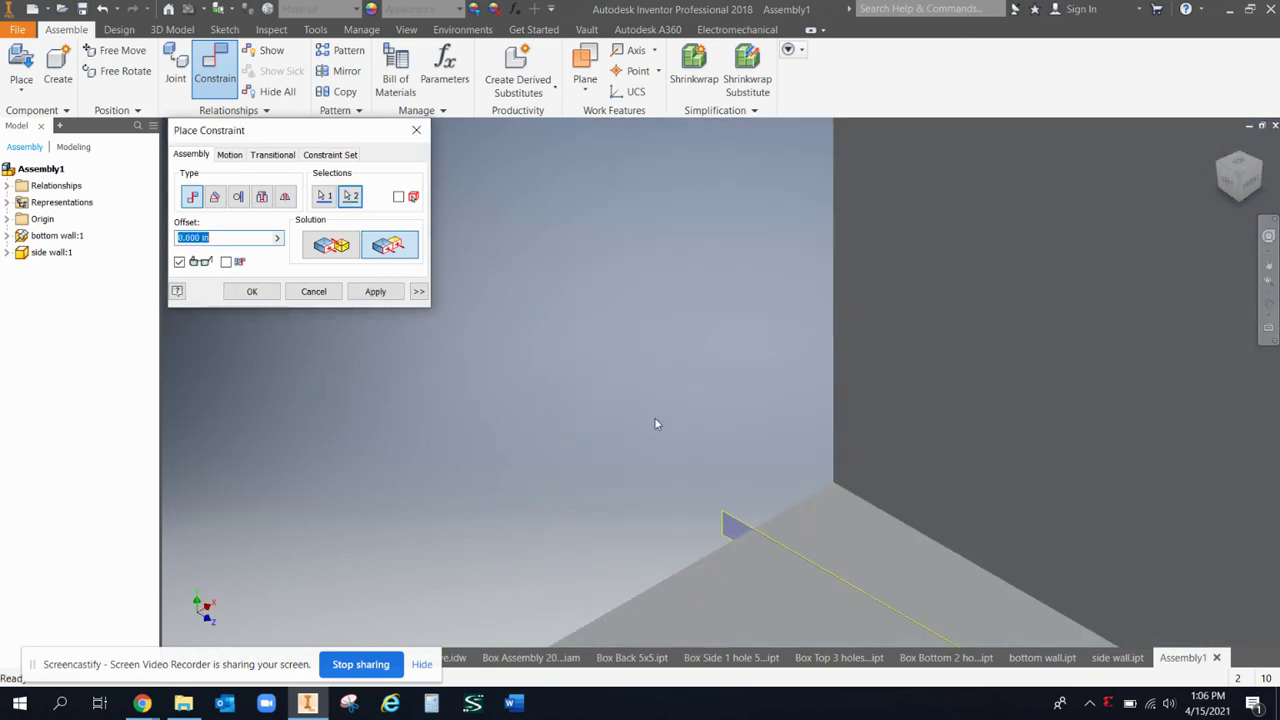
{"action": "scroll", "coordinate": [654, 417], "scroll_direction": "up", "scroll_amount": 5}
{"action": "left_click", "coordinate": [1260, 174]}
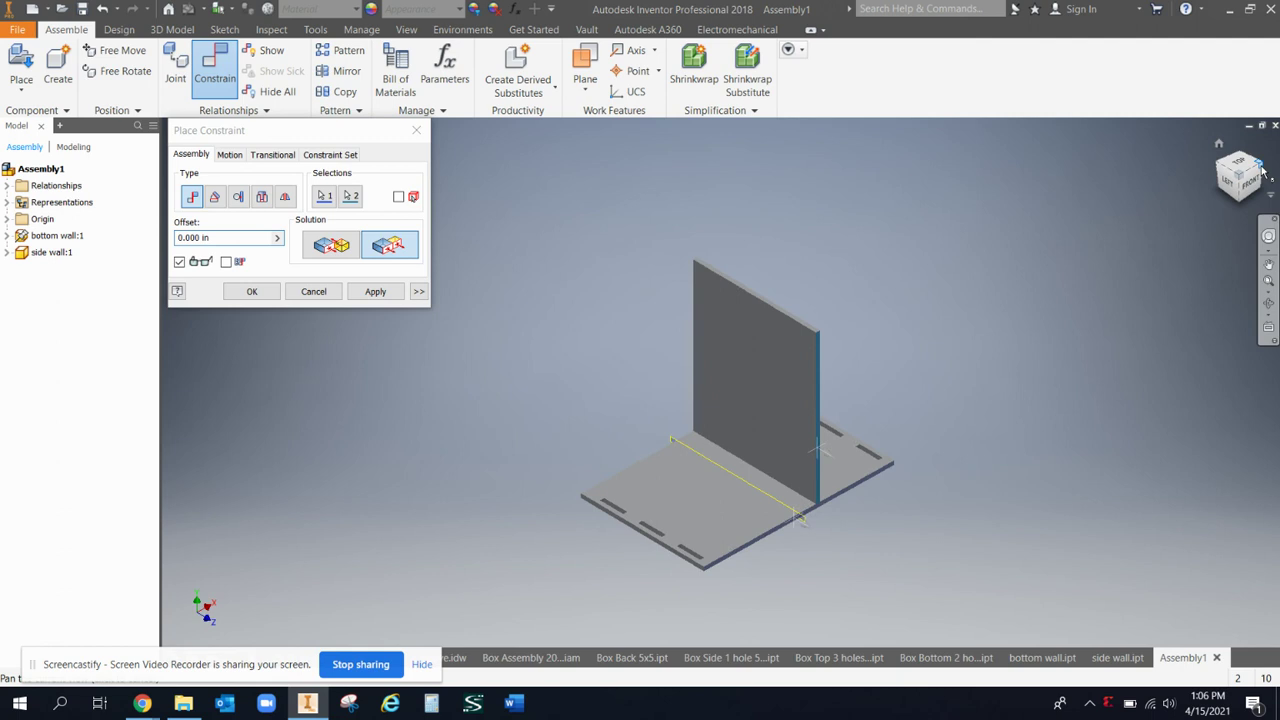
{"action": "left_click", "coordinate": [375, 291]}
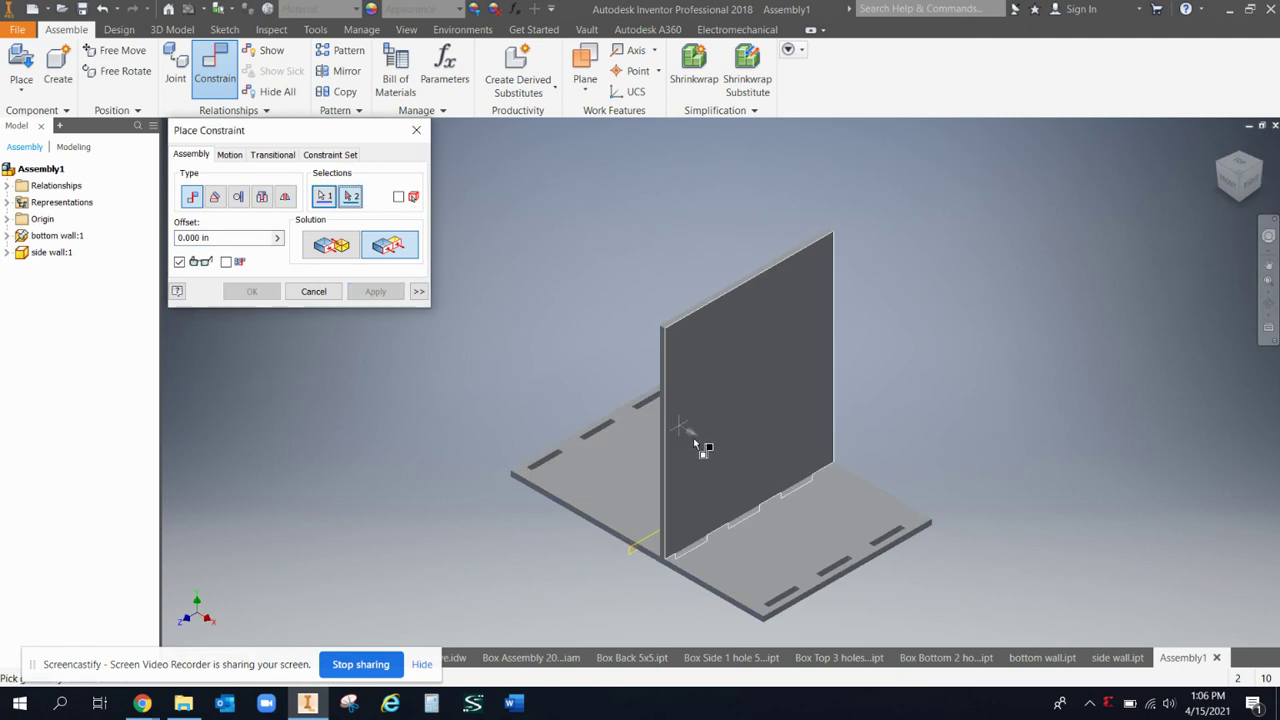
Step: Mate the side wall's large outer face to the outer long edge of the bottom wall's corner slot at 0.000 in offset
{"action": "left_click_drag", "start_coordinate": [694, 443], "coordinate": [825, 510]}
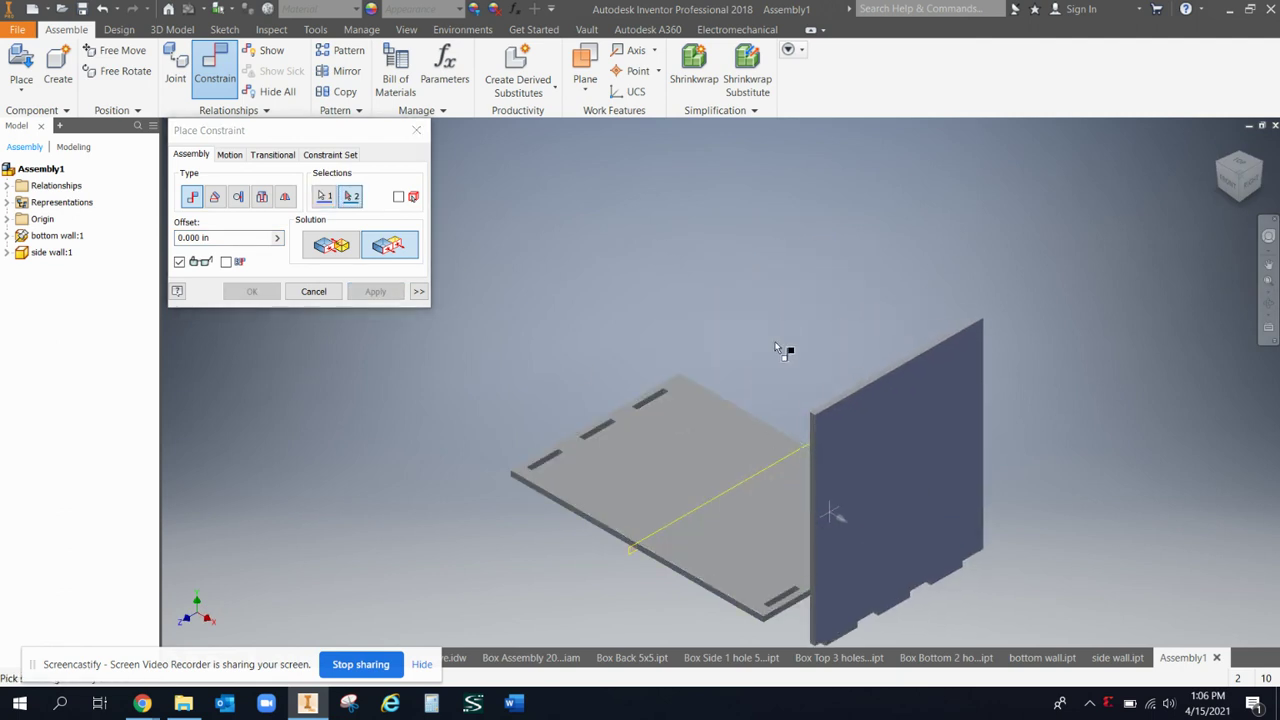
{"action": "scroll", "coordinate": [780, 494], "scroll_direction": "down", "scroll_amount": 3}
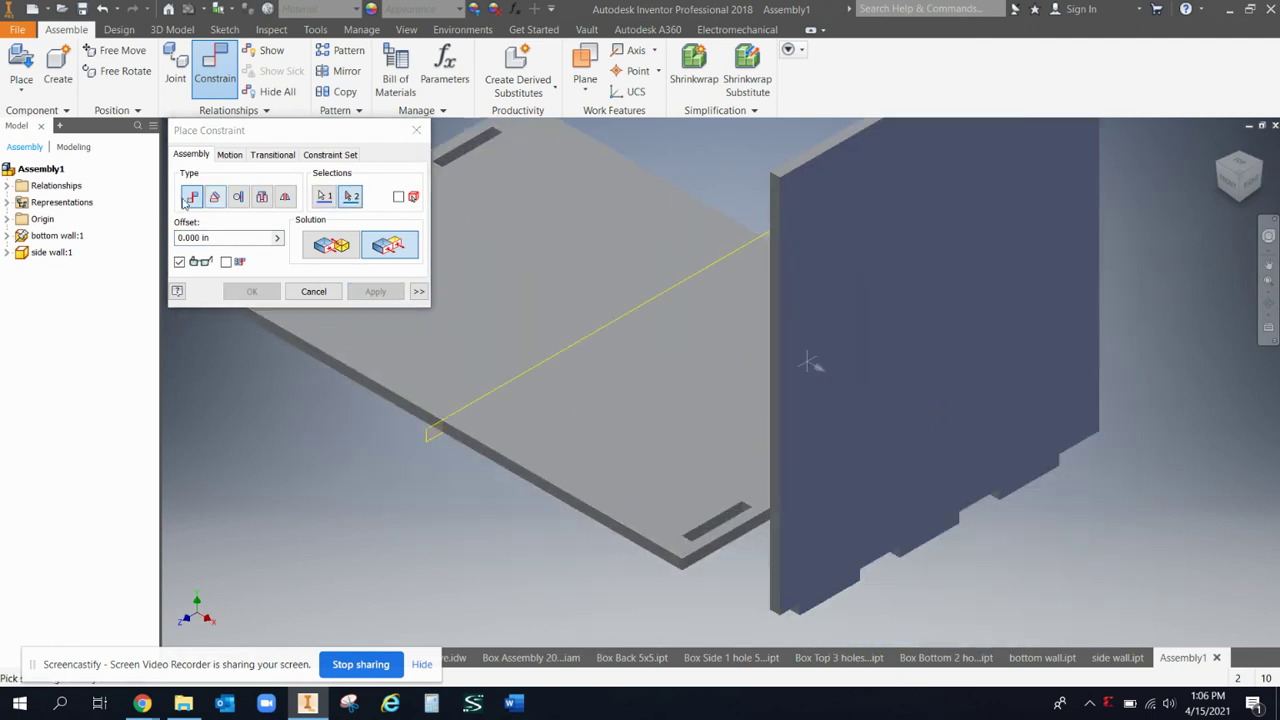
{"action": "left_click", "coordinate": [330, 252]}
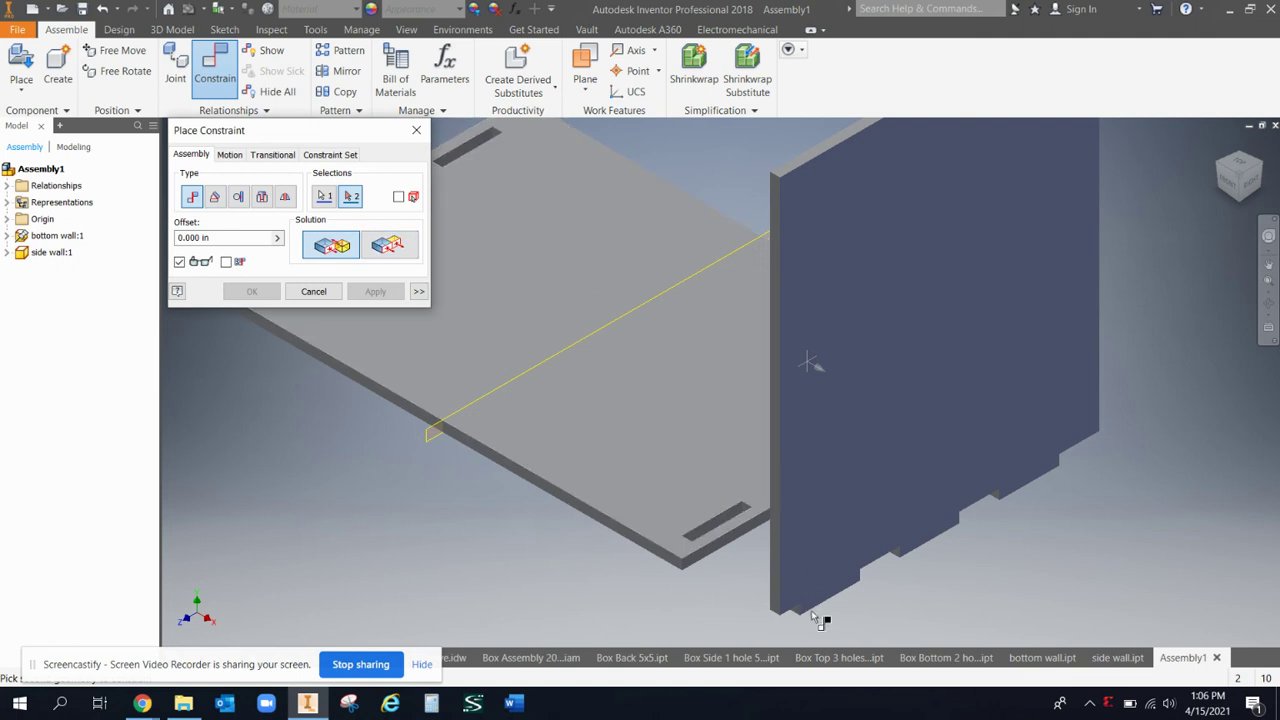
{"action": "scroll", "coordinate": [815, 610], "scroll_direction": "down", "scroll_amount": 3}
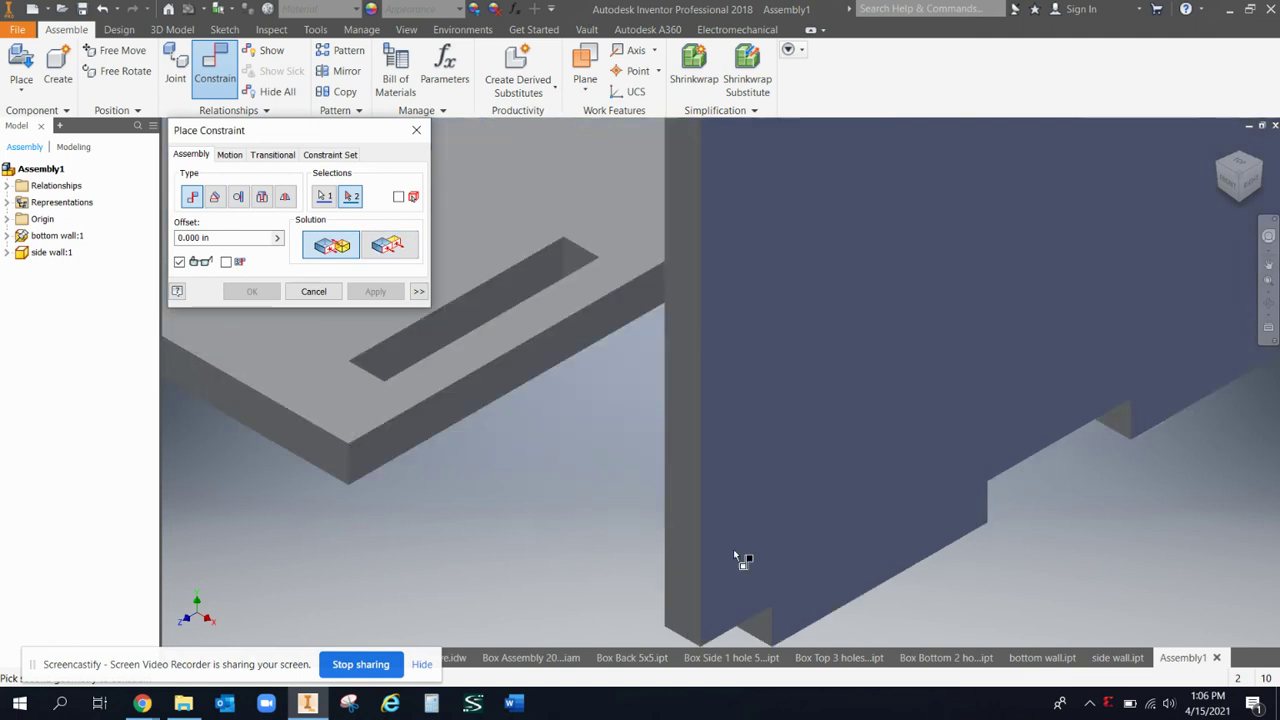
{"action": "left_click", "coordinate": [504, 313]}
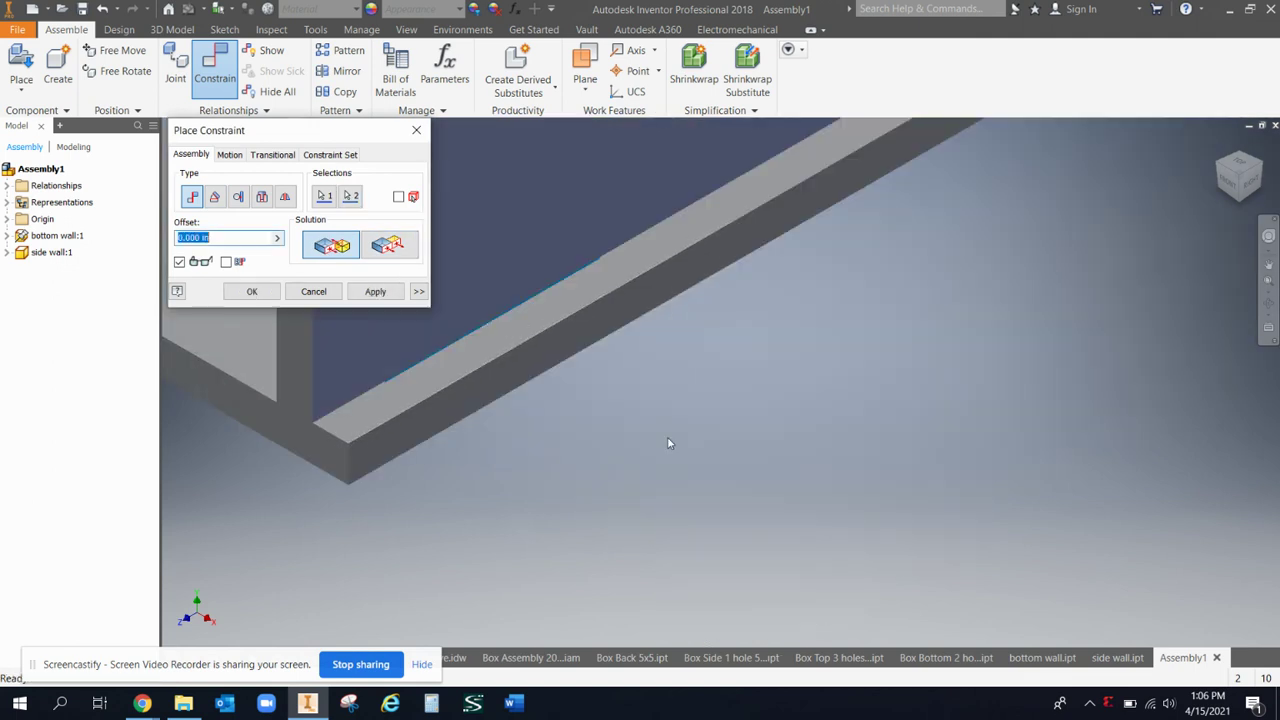
{"action": "left_click", "coordinate": [251, 291]}
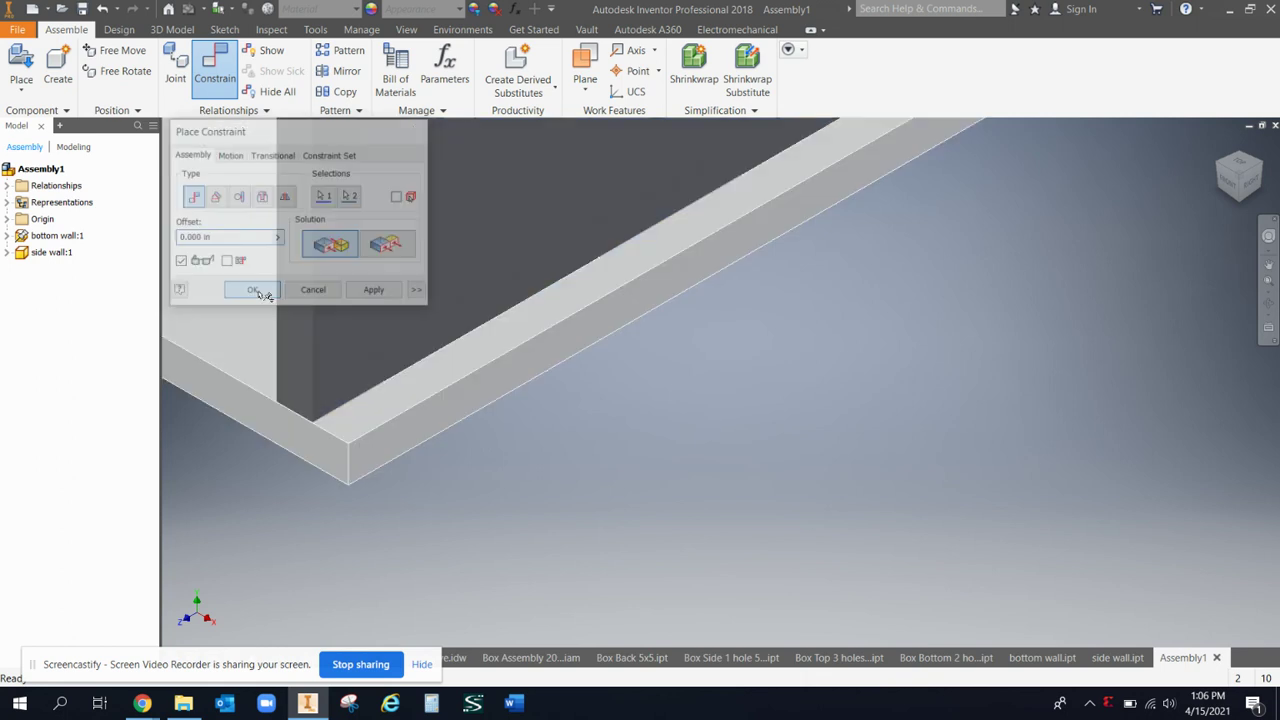
Step: Examine from above and below how the side wall's tabs sit in the bottom wall's slots
{"action": "left_click", "coordinate": [726, 323]}
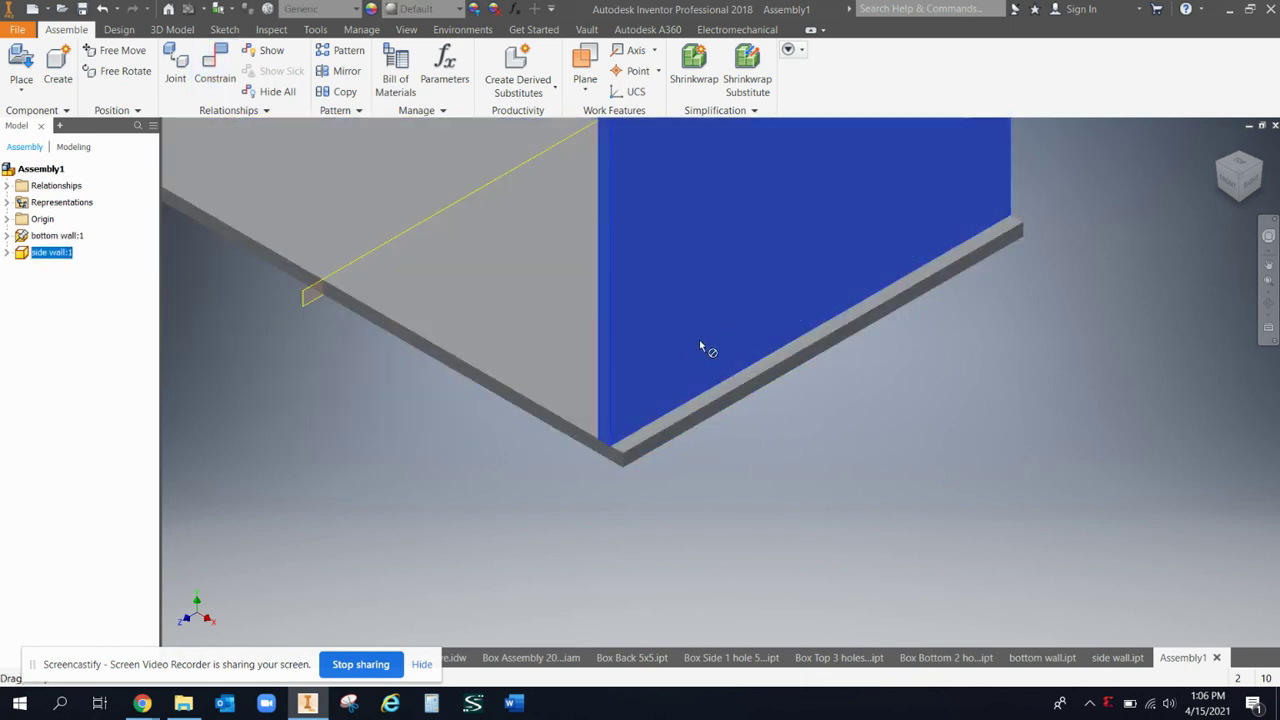
{"action": "scroll", "coordinate": [852, 425], "scroll_direction": "down", "scroll_amount": 5}
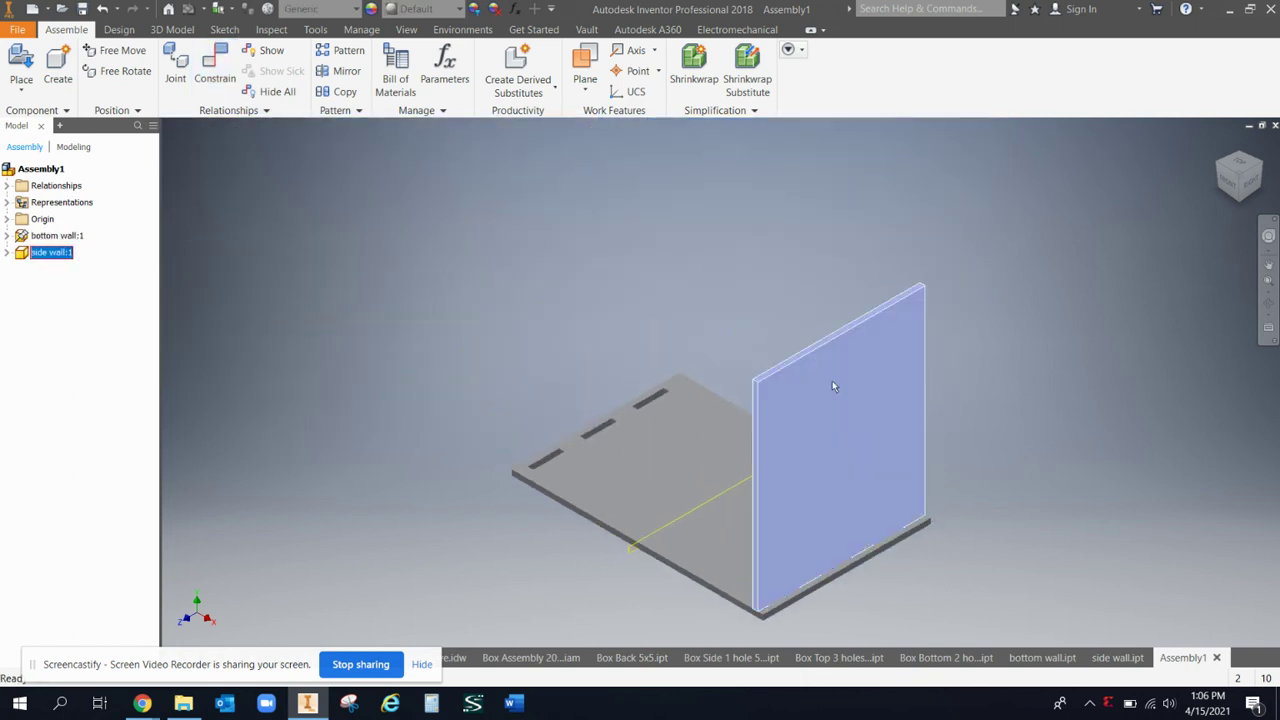
{"action": "left_click", "coordinate": [1256, 177]}
{"action": "key", "text": "F5"}
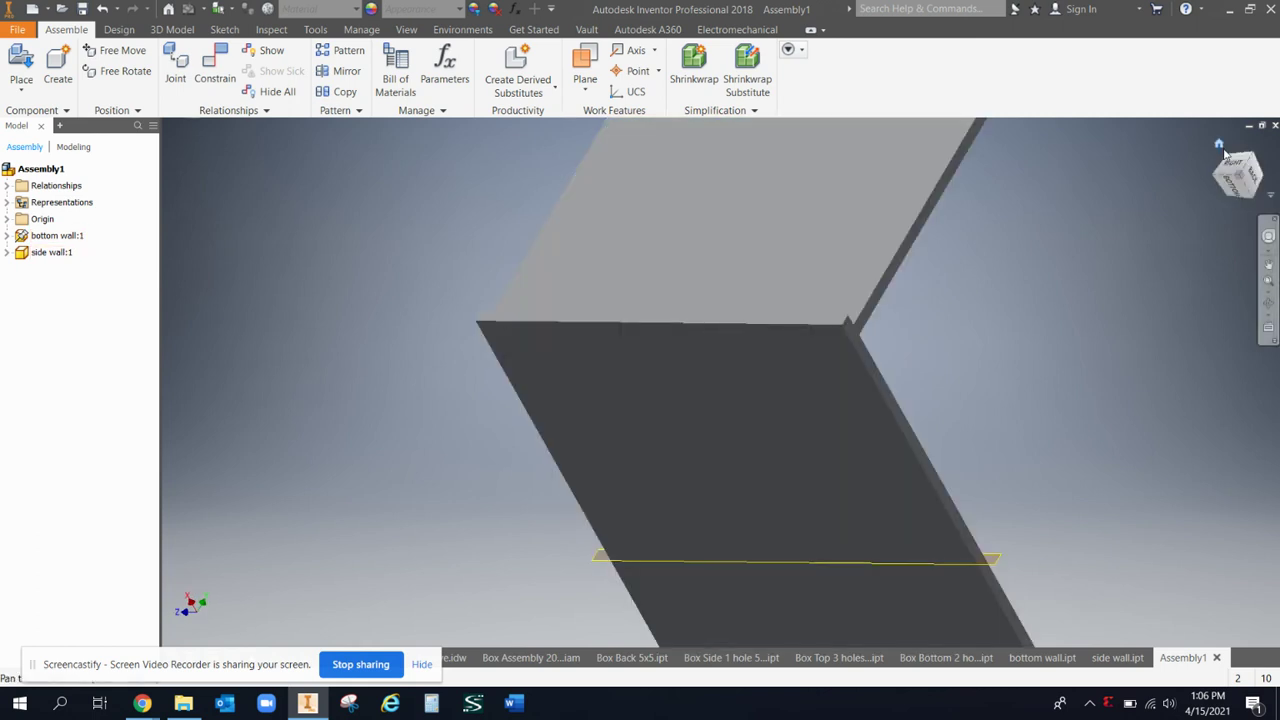
{"action": "left_click", "coordinate": [1219, 144]}
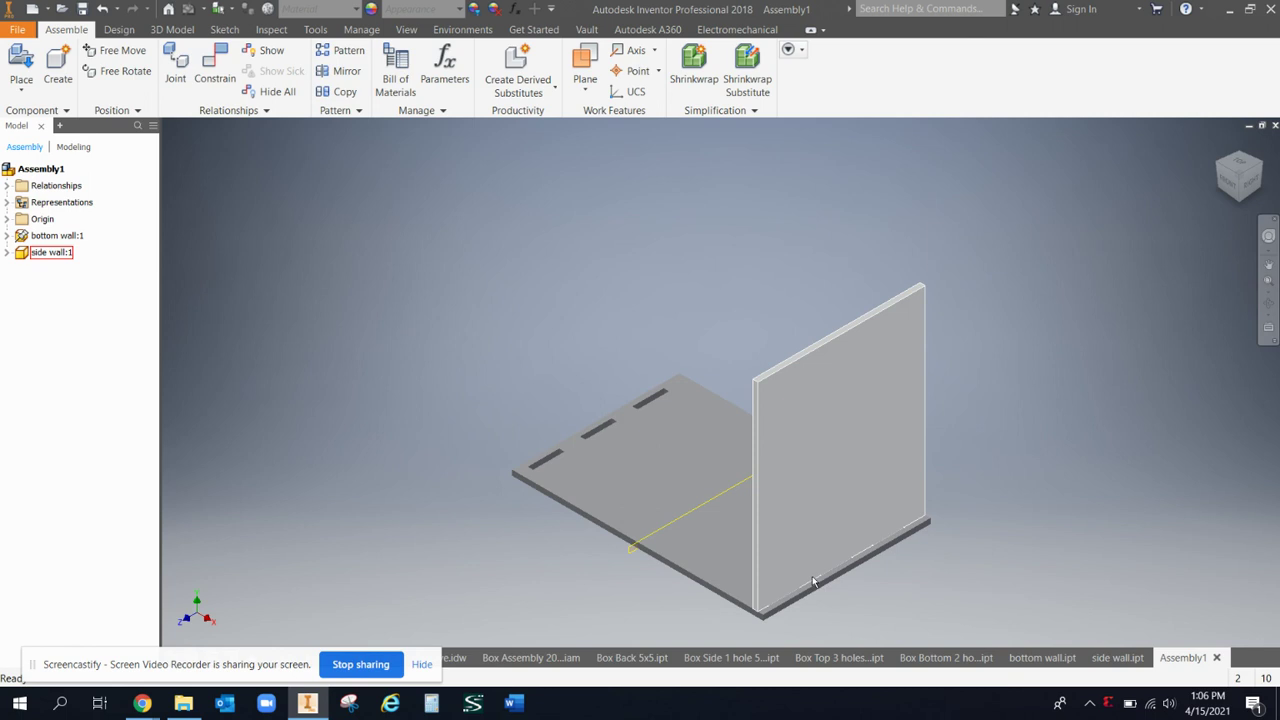
{"action": "left_click_drag", "start_coordinate": [1238, 188], "coordinate": [1075, 450]}
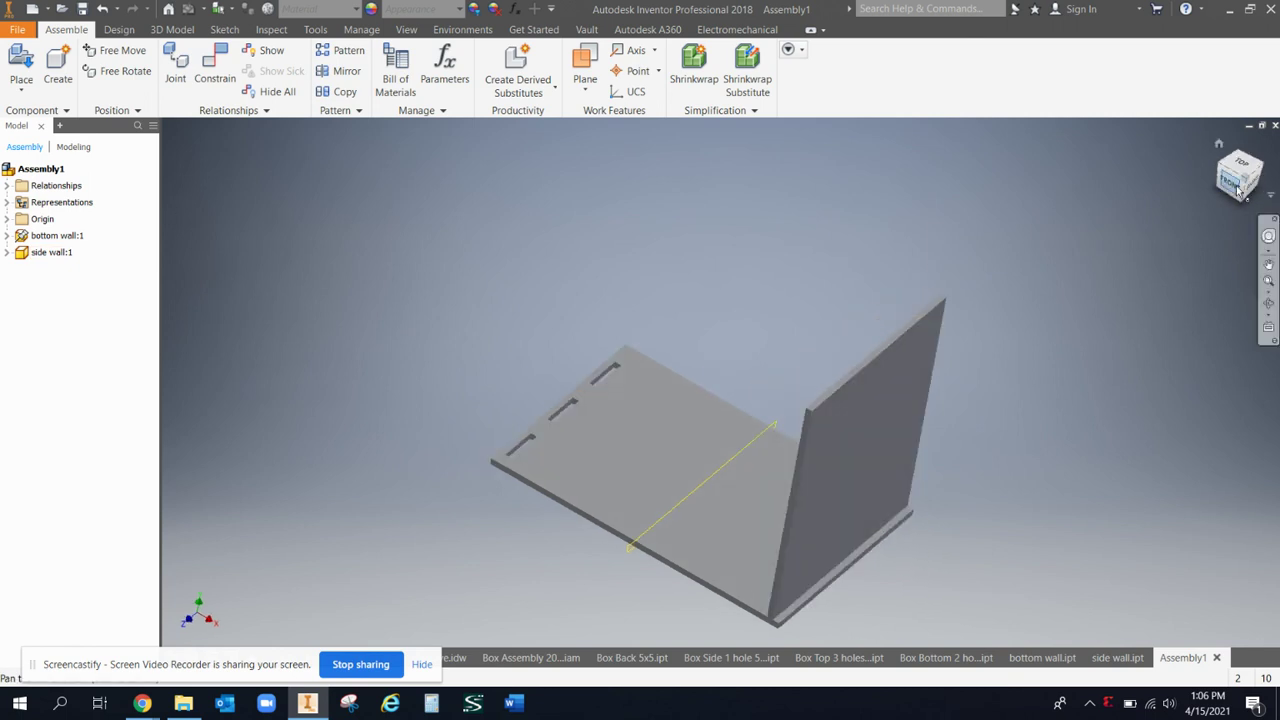
Step: Switch to the bottom wall part and check the base rectangle's sketch, leaving it without edits
{"action": "left_click", "coordinate": [1045, 658]}
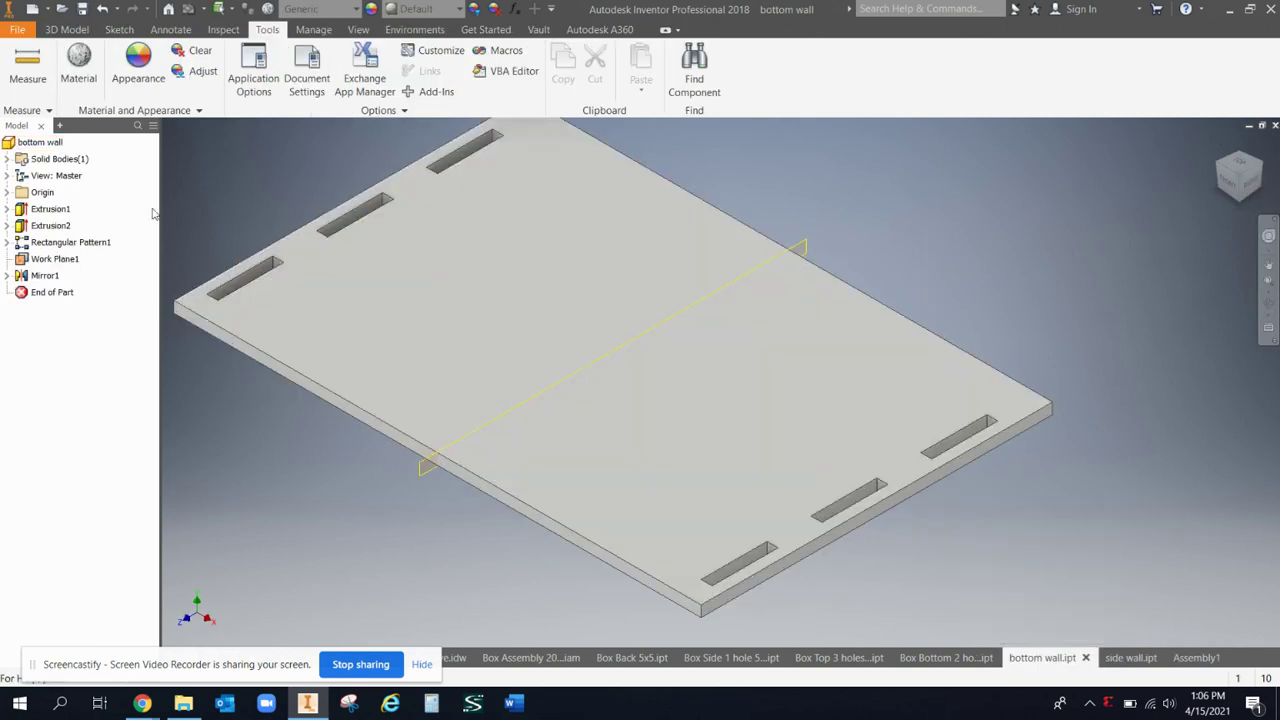
{"action": "left_click", "coordinate": [7, 209]}
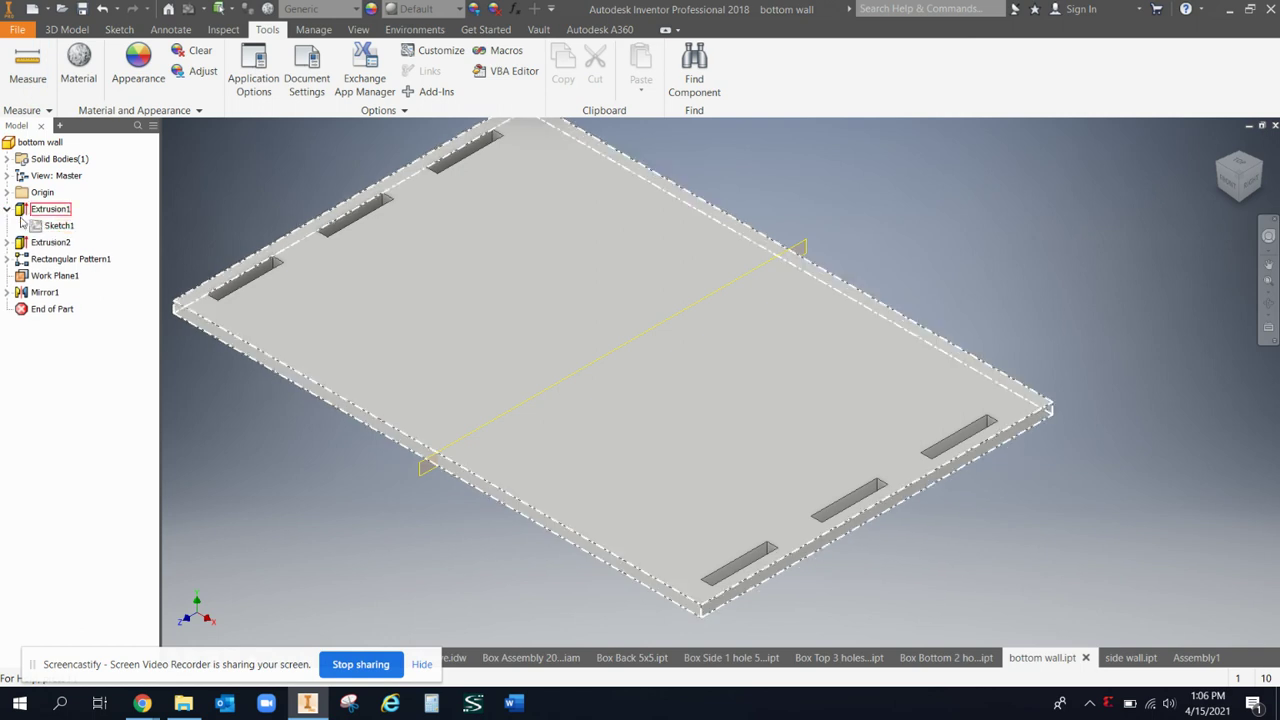
{"action": "double_click", "coordinate": [58, 225]}
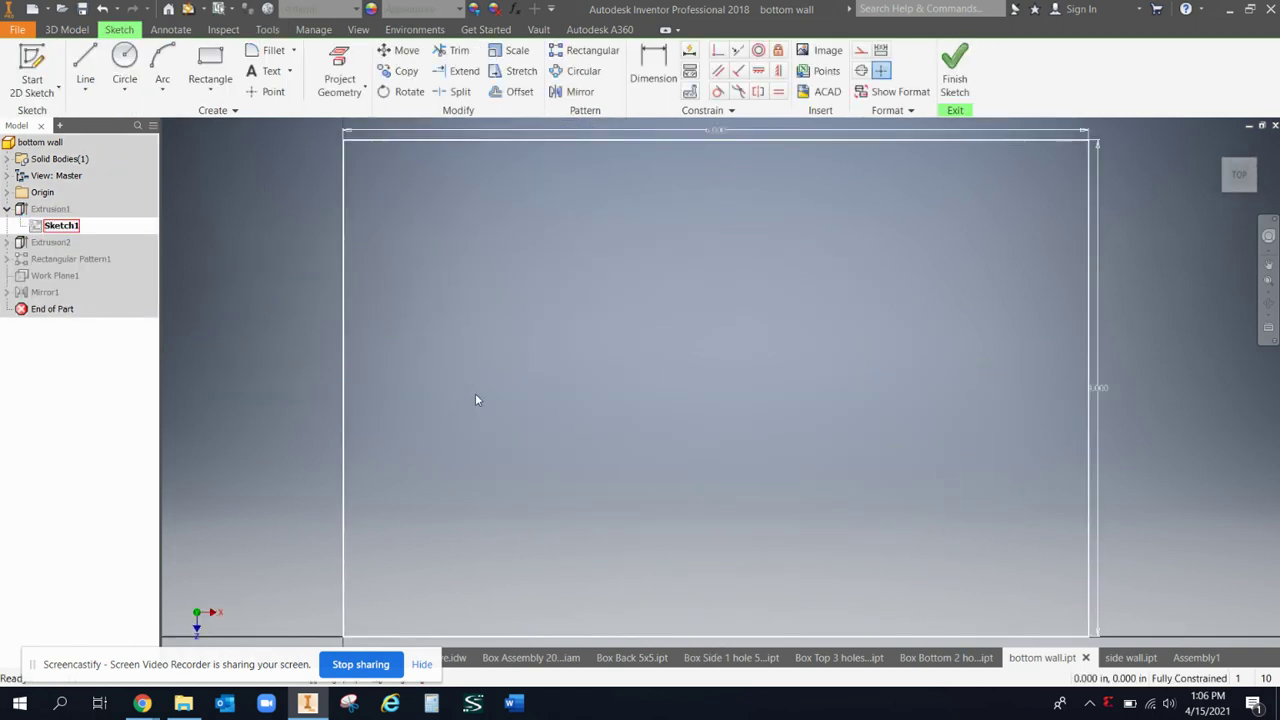
{"action": "left_click", "coordinate": [955, 75]}
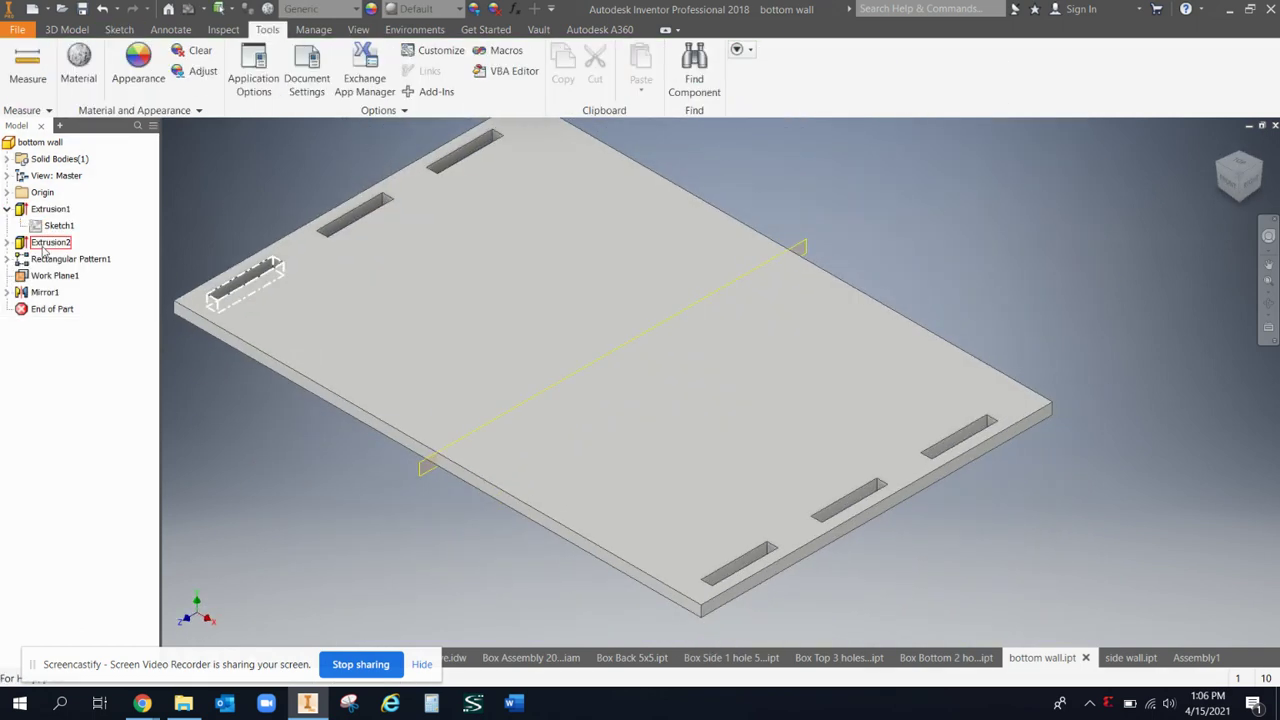
Step: In the bottom wall's slot sketch, set the slot's horizontal distance from the plate corner to 0 in and finish the sketch
{"action": "left_click", "coordinate": [7, 242]}
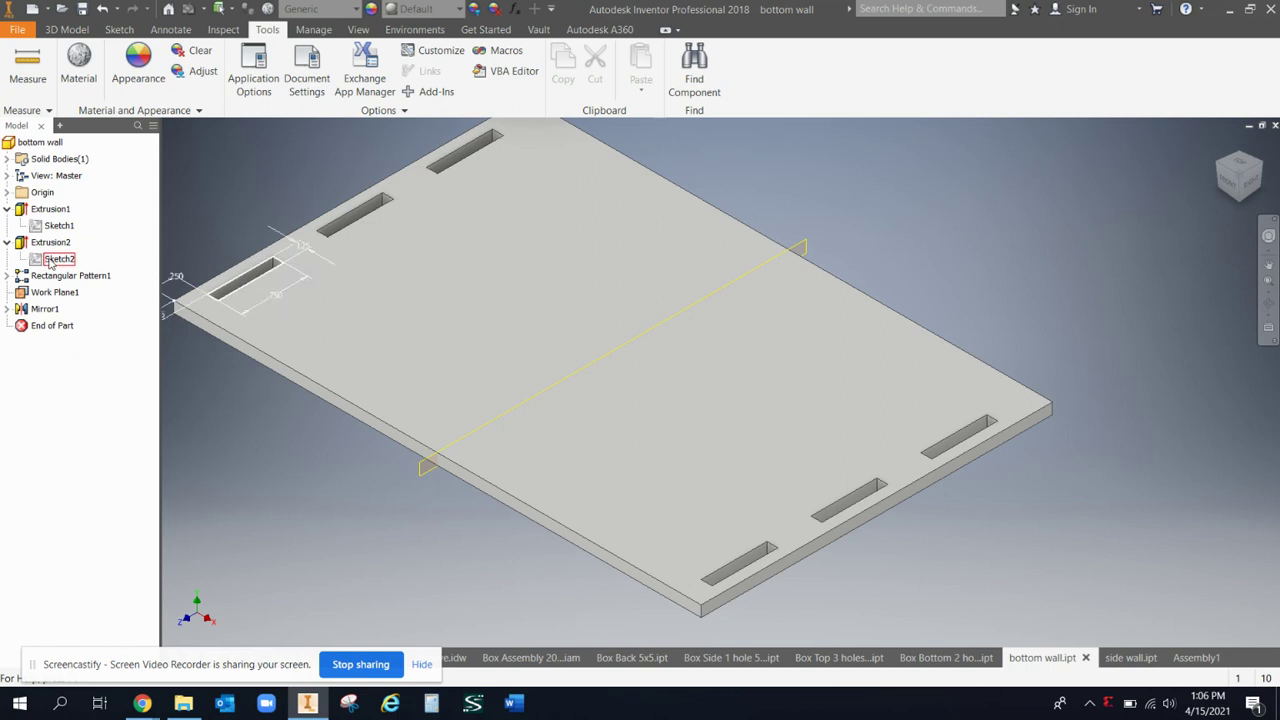
{"action": "double_click", "coordinate": [58, 258]}
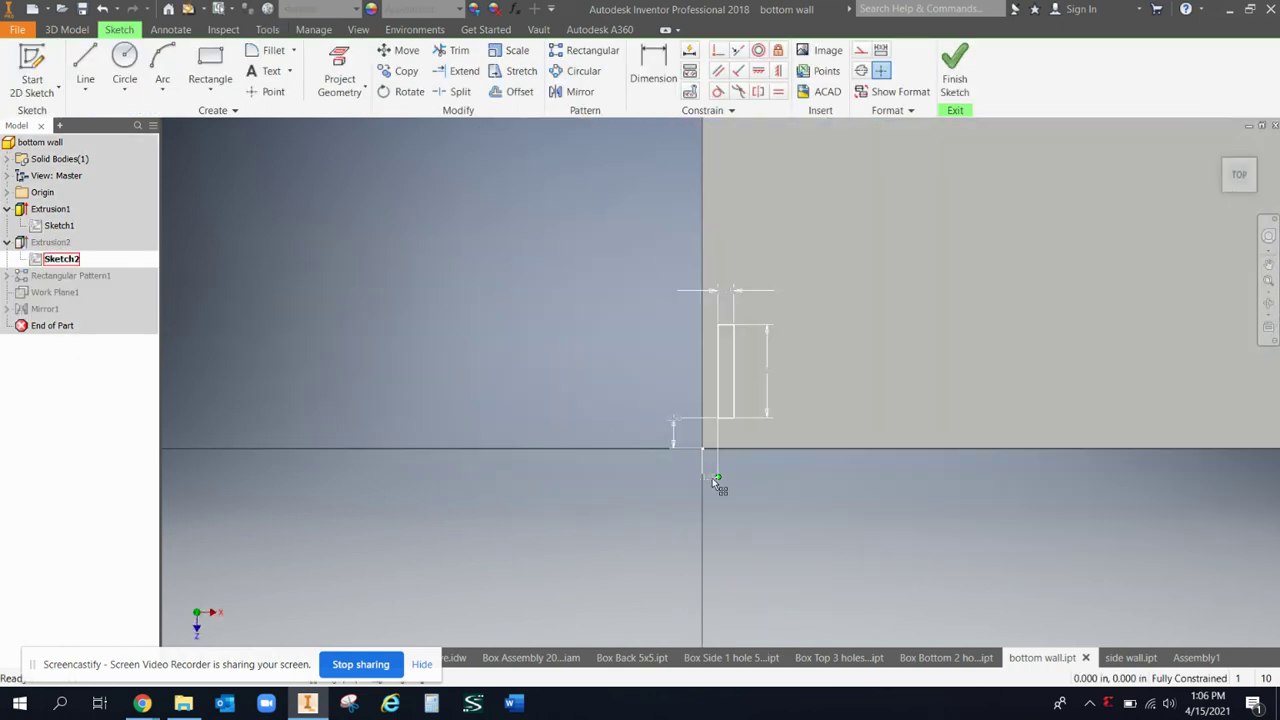
{"action": "left_click", "coordinate": [712, 478]}
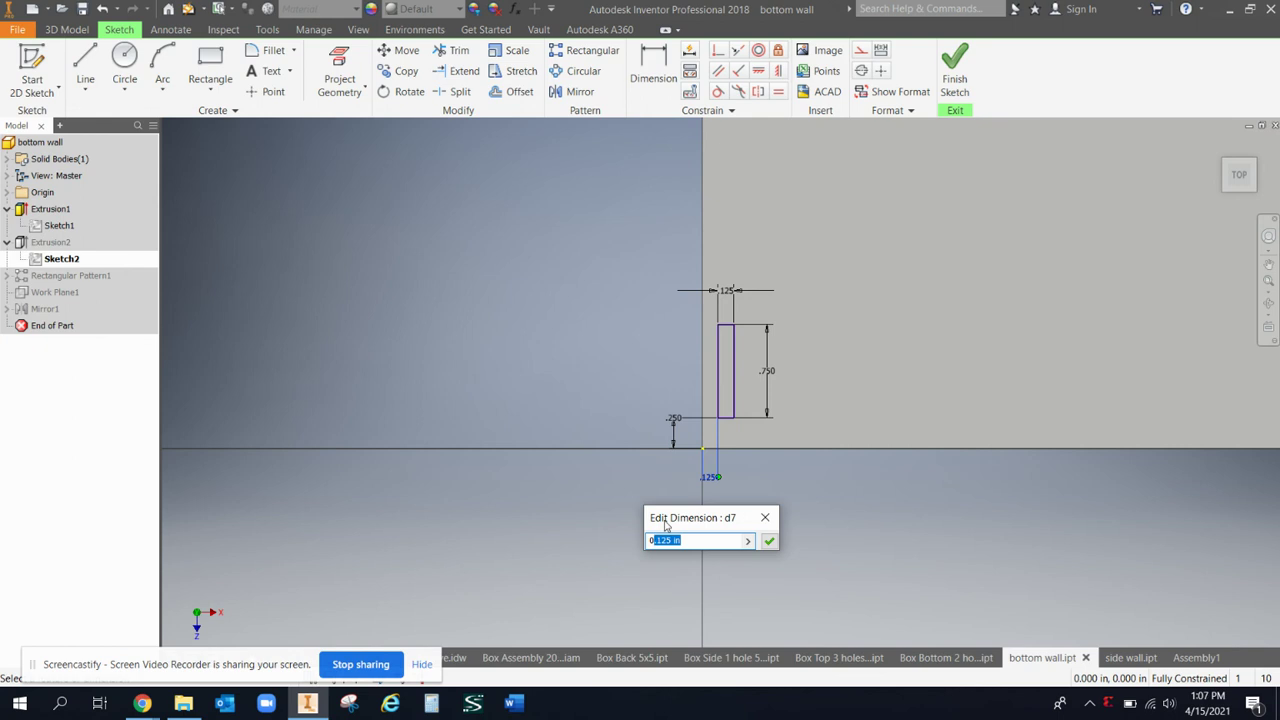
{"action": "type", "text": "0"}
{"action": "key", "text": "Return"}
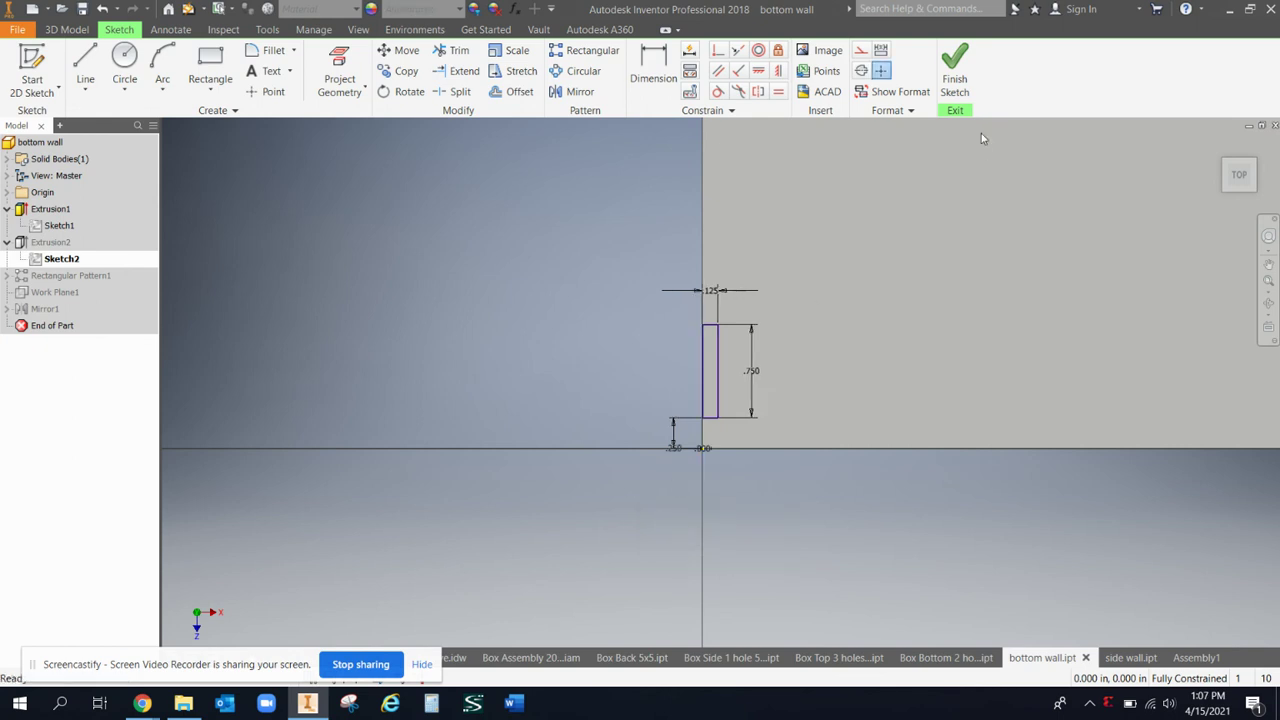
{"action": "left_click", "coordinate": [955, 75]}
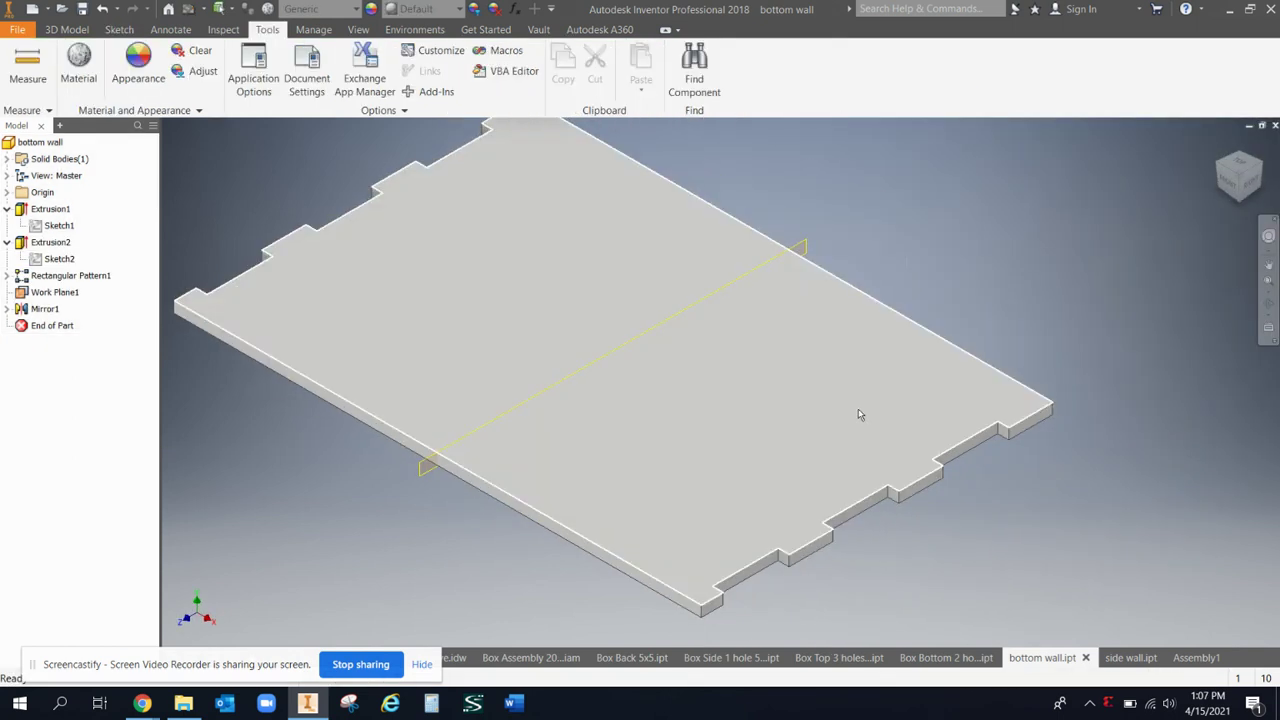
Step: Return to the assembly and examine how the side wall's tabs fit the bottom wall's open edge notches
{"action": "left_click", "coordinate": [1190, 658]}
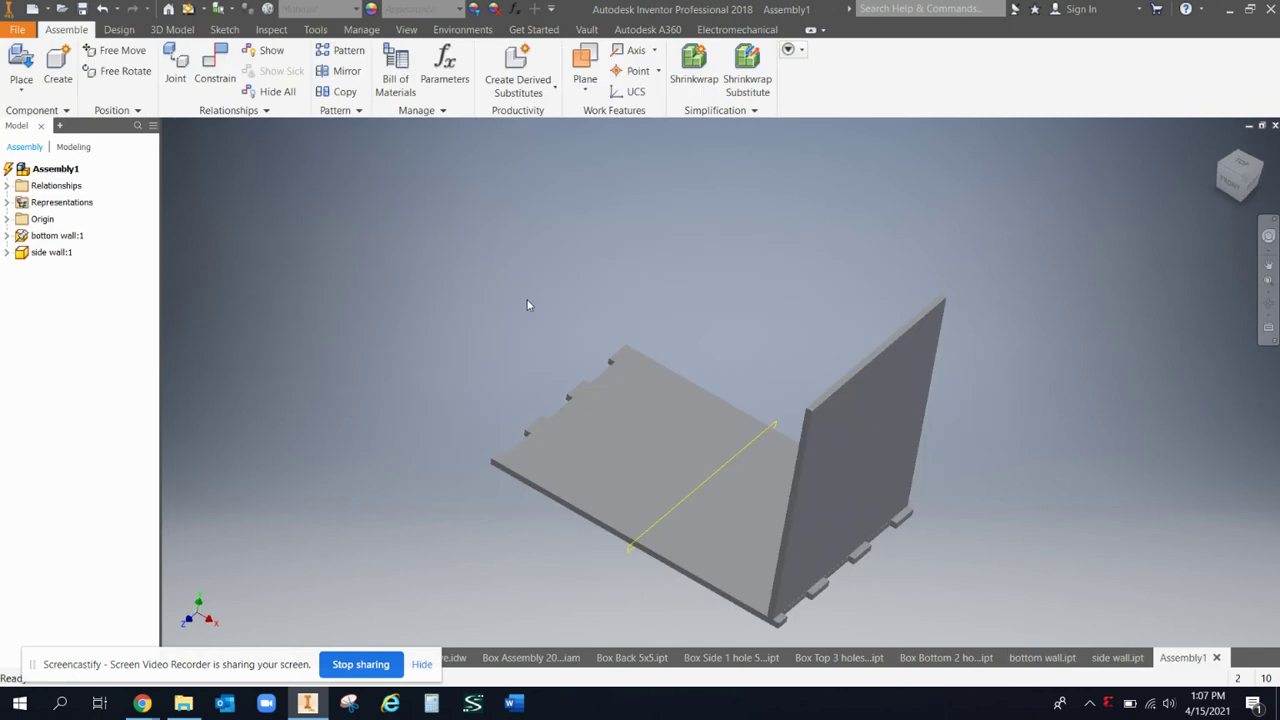
{"action": "scroll", "coordinate": [887, 460], "scroll_direction": "up", "scroll_amount": 3}
{"action": "left_click", "coordinate": [885, 500]}
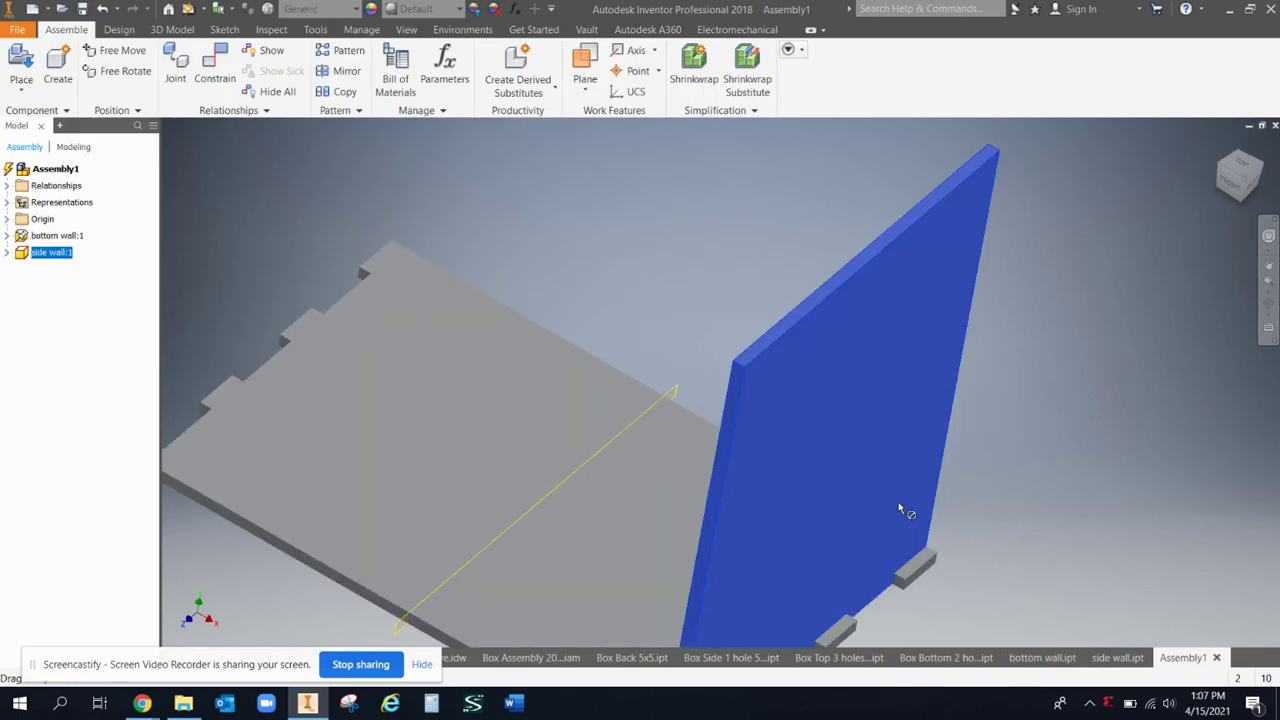
{"action": "middle_click_drag", "start_coordinate": [1041, 476], "coordinate": [1008, 352]}
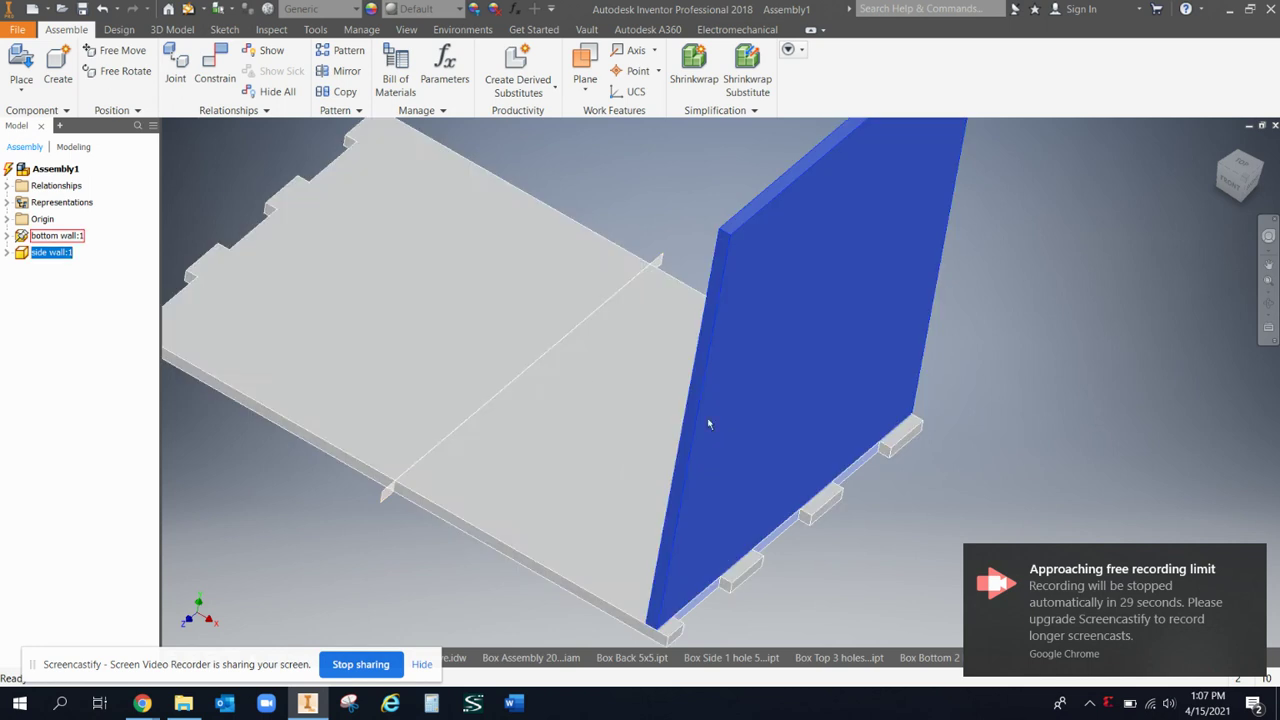
Step: Return to the bottom wall part and start undoing the latest slot sketch edit
{"action": "left_click", "coordinate": [930, 657]}
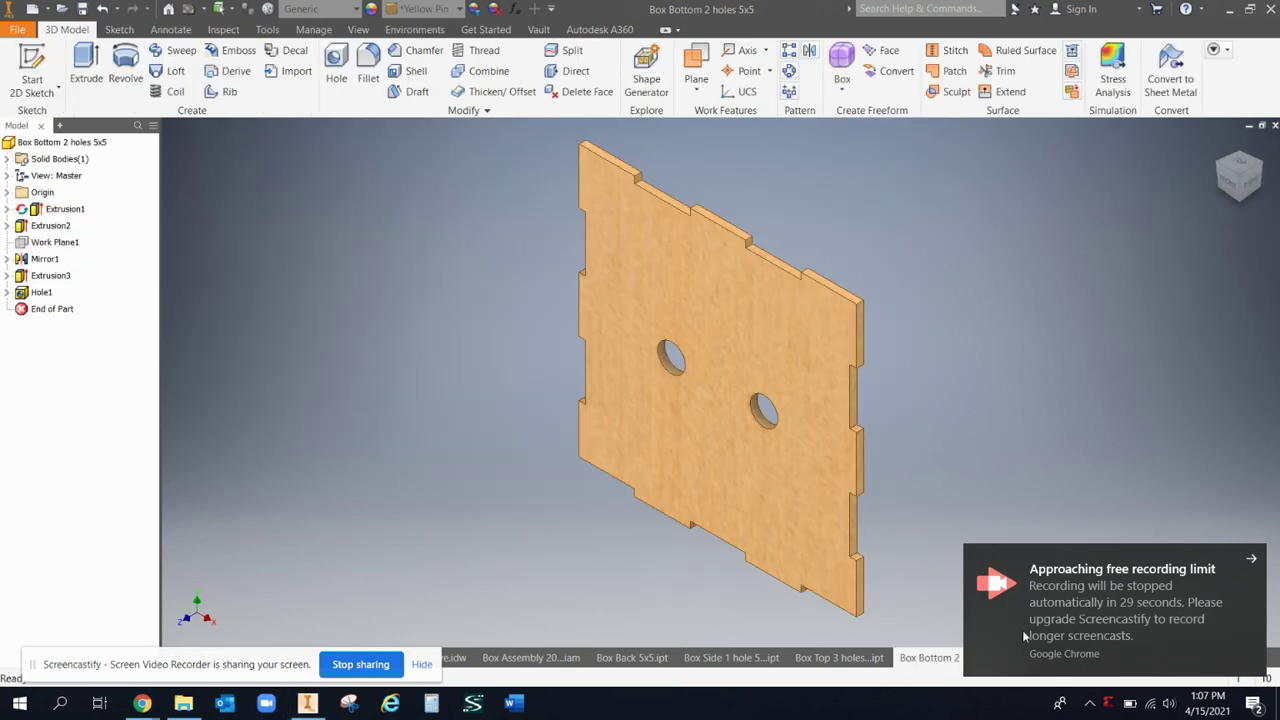
{"action": "left_click", "coordinate": [1253, 560]}
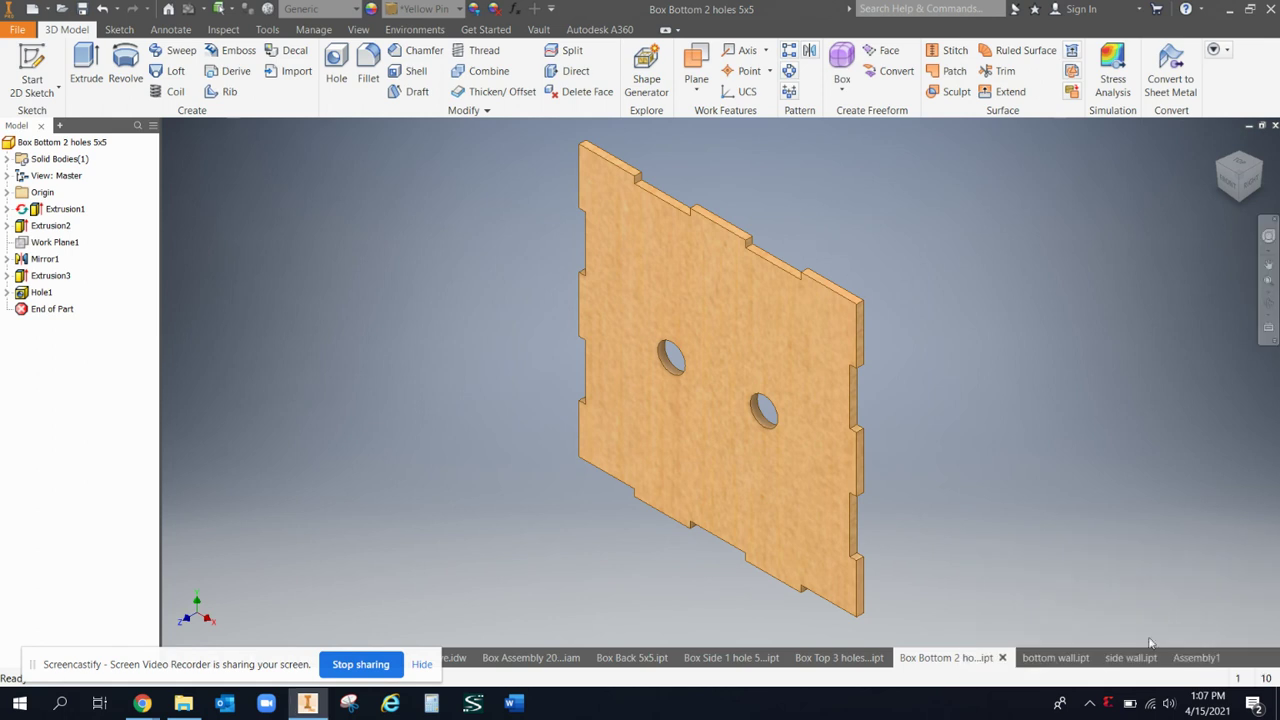
{"action": "left_click", "coordinate": [1040, 657]}
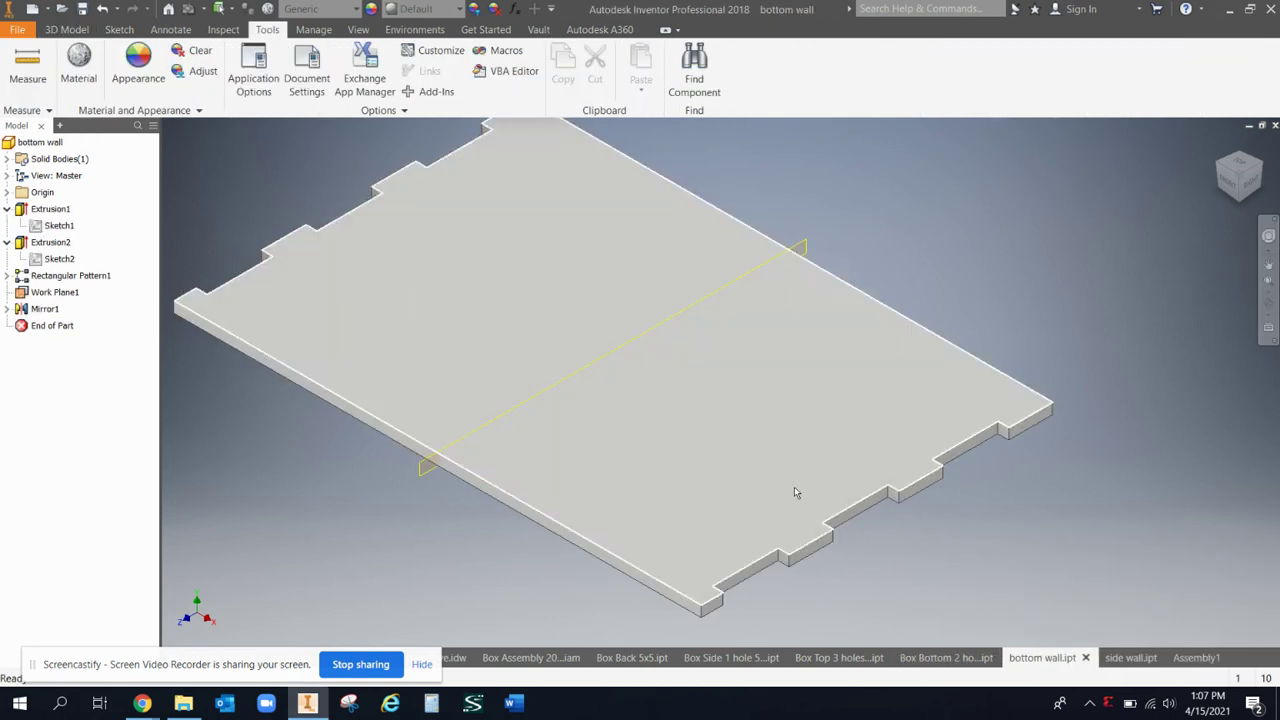
{"action": "left_click", "coordinate": [40, 142]}
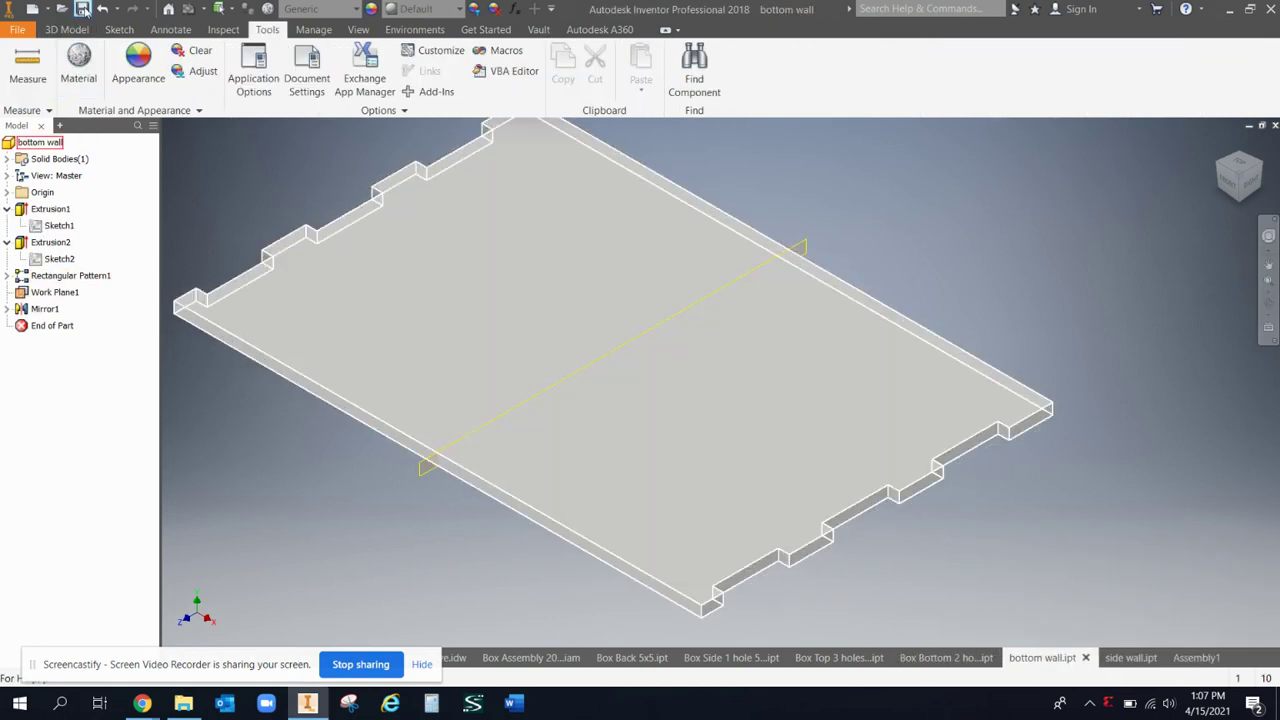
{"action": "left_click", "coordinate": [103, 9]}
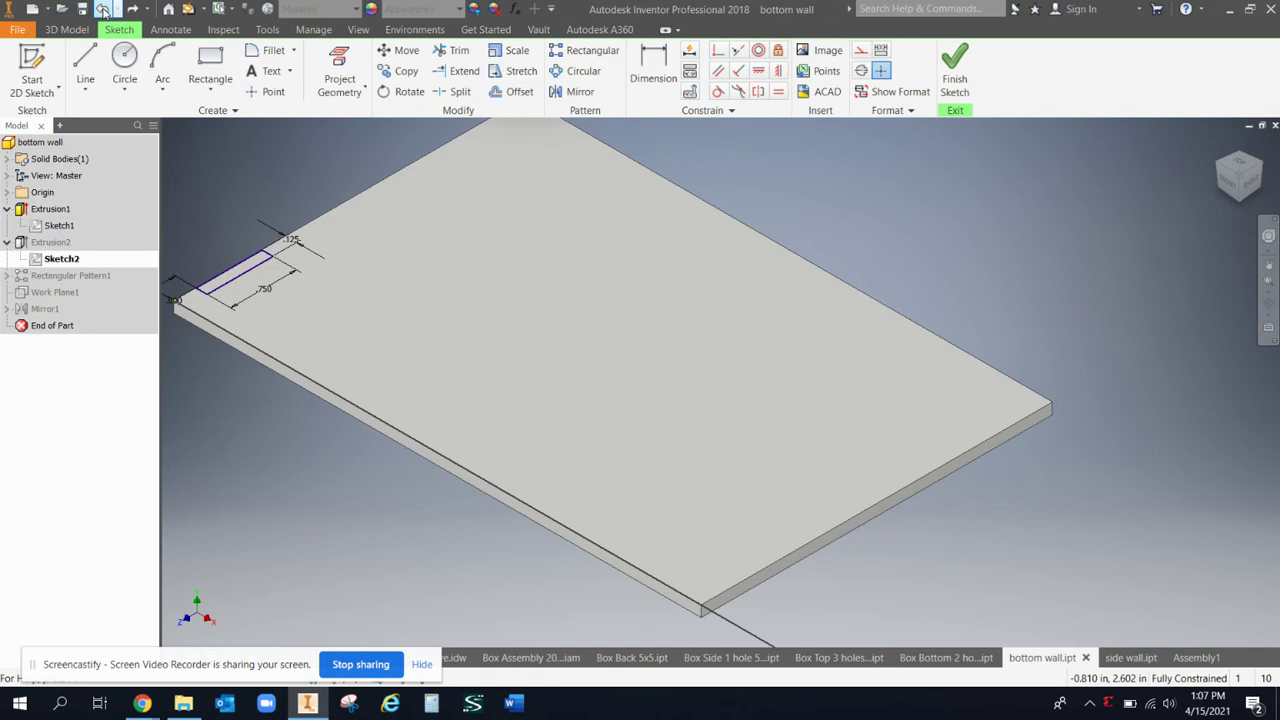